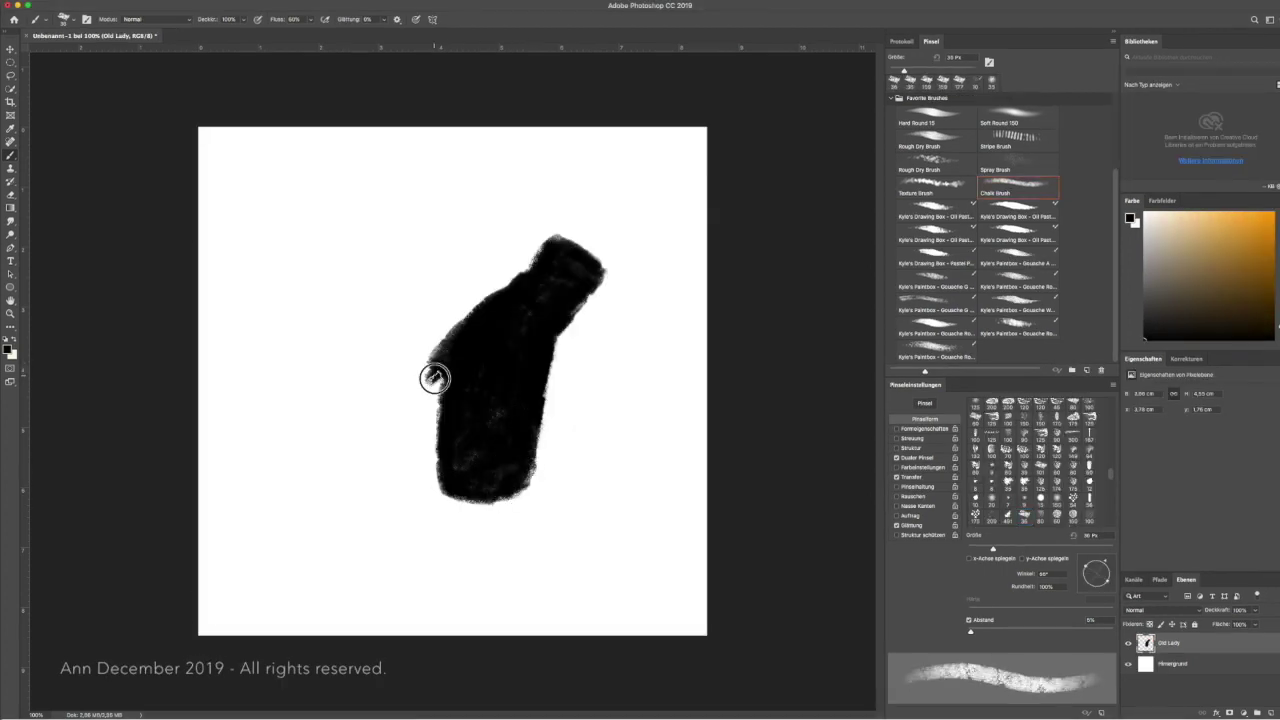
# Step: Bulge the silhouette's upper-left edge and paint the old lady's two legs
pyautogui.moveTo(434, 378); pyautogui.dragTo(457, 332)
pyautogui.moveTo(505, 488)
pyautogui.mouseDown()
pyautogui.moveTo(500, 517)
pyautogui.moveTo(451, 494)
pyautogui.moveTo(430, 532)
pyautogui.moveTo(443, 528)
pyautogui.moveTo(448, 554)
pyautogui.moveTo(443, 514)
pyautogui.moveTo(494, 523)
pyautogui.moveTo(501, 557)
pyautogui.moveTo(528, 551)
pyautogui.mouseUp()
# Step: Paint the dog's body, back leg and front leg left of the old lady
pyautogui.press('e')
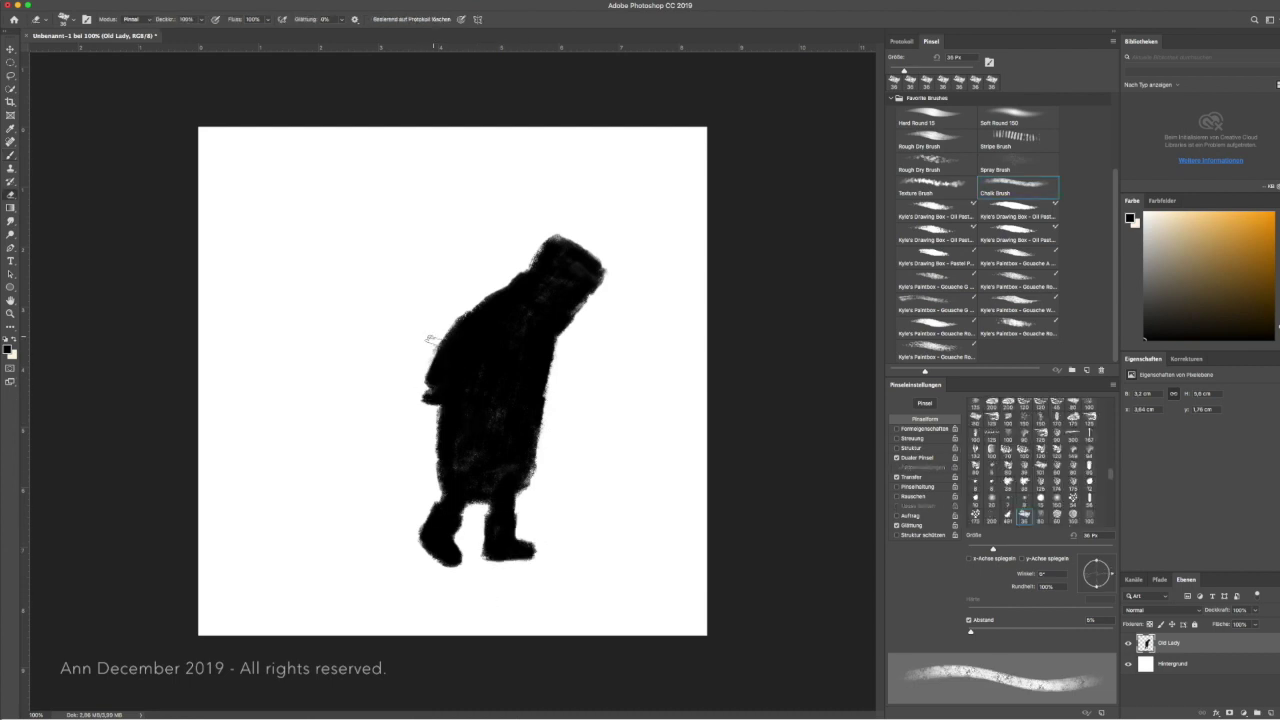
pyautogui.moveTo(288, 505)
pyautogui.mouseDown()
pyautogui.moveTo(362, 520)
pyautogui.moveTo(385, 490)
pyautogui.moveTo(405, 515)
pyautogui.moveTo(290, 532)
pyautogui.moveTo(265, 522)
pyautogui.moveTo(300, 537)
pyautogui.moveTo(292, 560)
pyautogui.mouseUp()
pyautogui.moveTo(360, 520); pyautogui.dragTo(366, 556)
pyautogui.moveTo(292, 530); pyautogui.dragTo(294, 562)
# Step: Tidy the dog's legs with eraser and brush, then start saving the file
pyautogui.moveTo(352, 538); pyautogui.dragTo(349, 545)
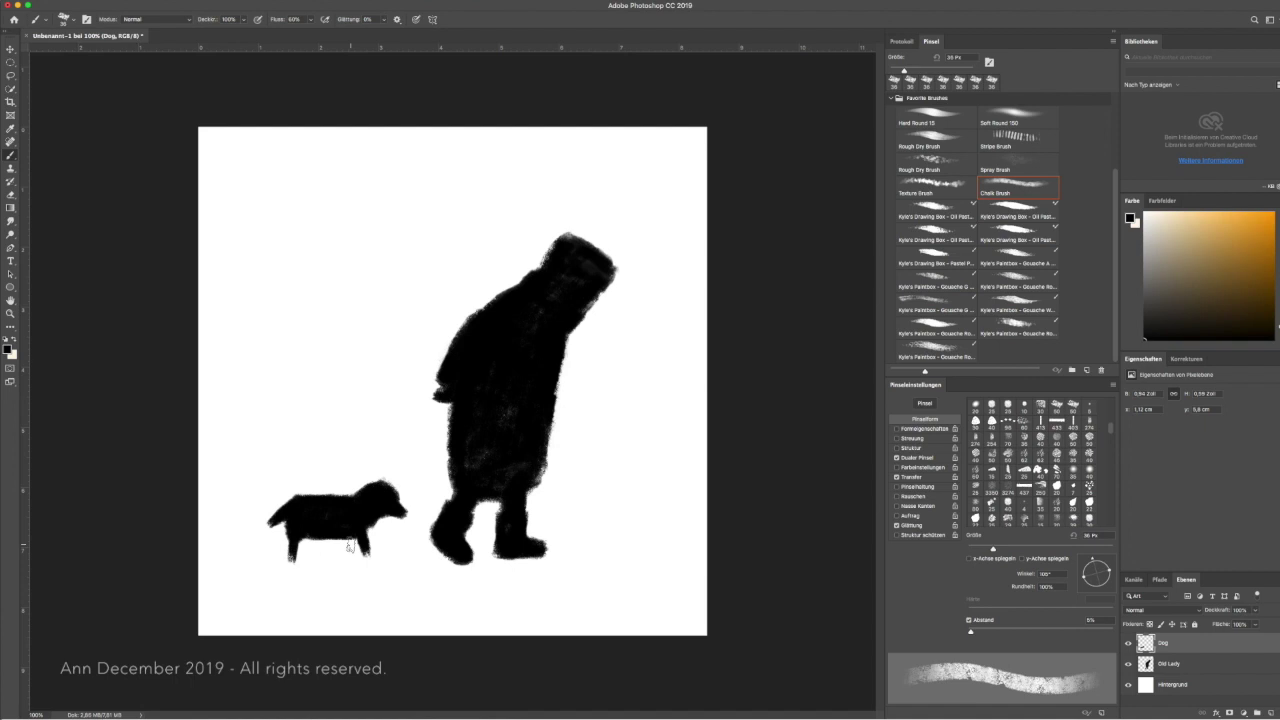
pyautogui.press('e')
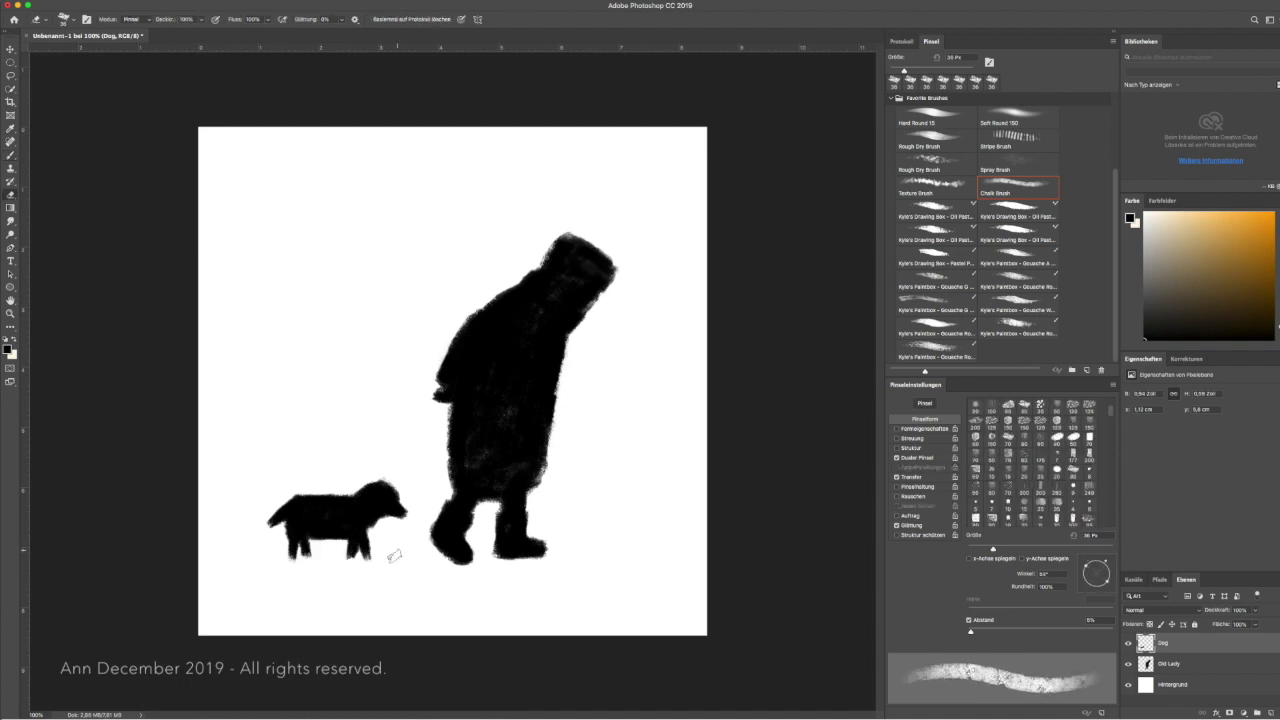
pyautogui.press('b')
pyautogui.write('Leash')
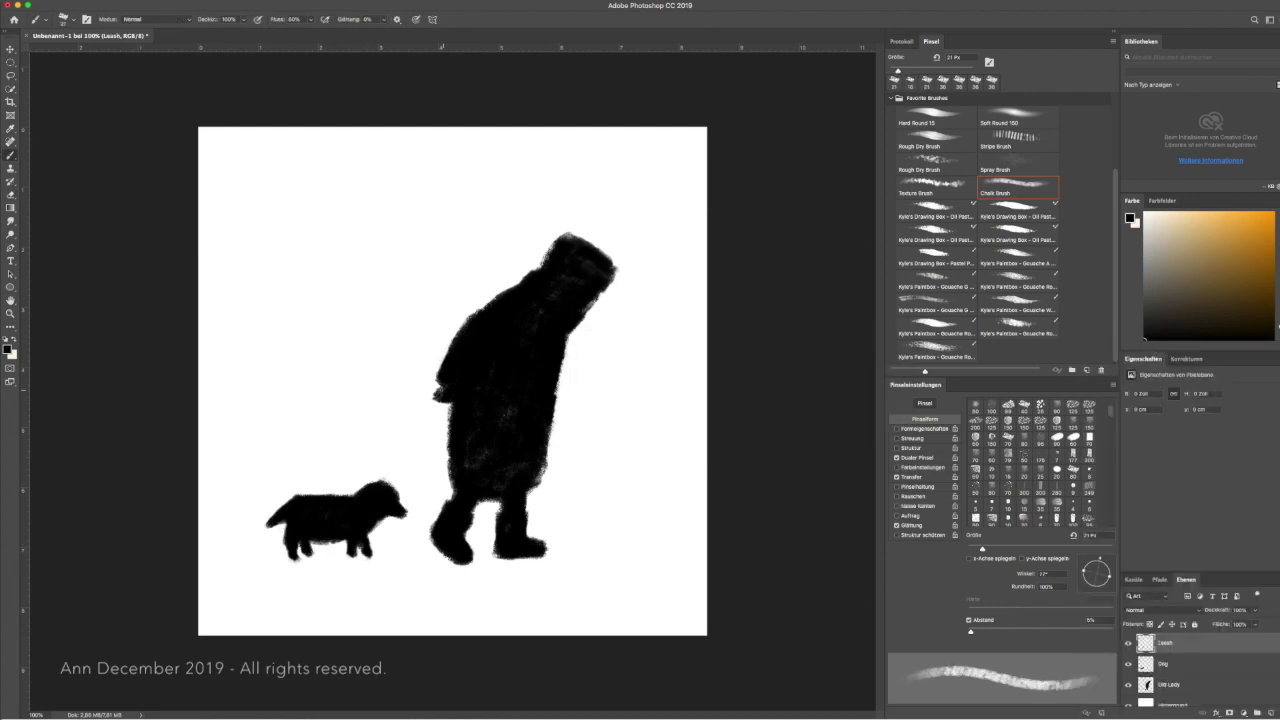
pyautogui.hotkey('ctrl', 's')
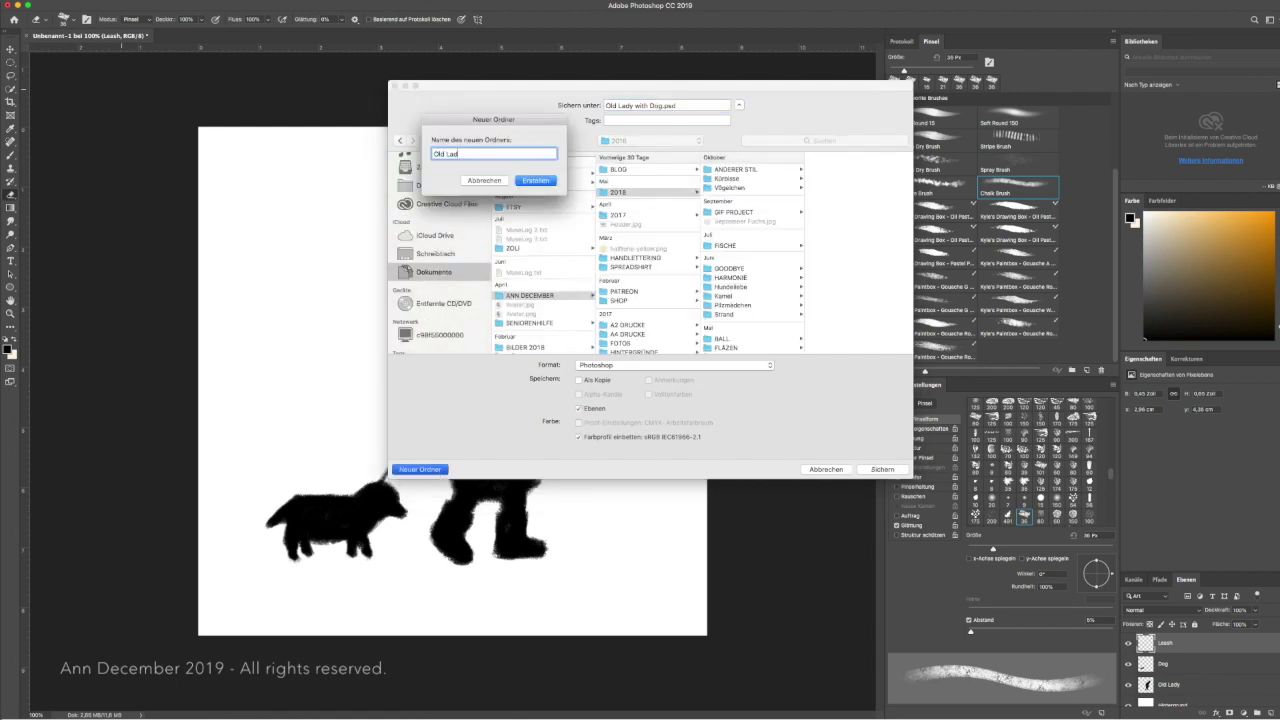
# Step: Save as Old Lady with Dog.psd and add a clipped Coat layer
pyautogui.press('Return')
pyautogui.click(1231, 664)
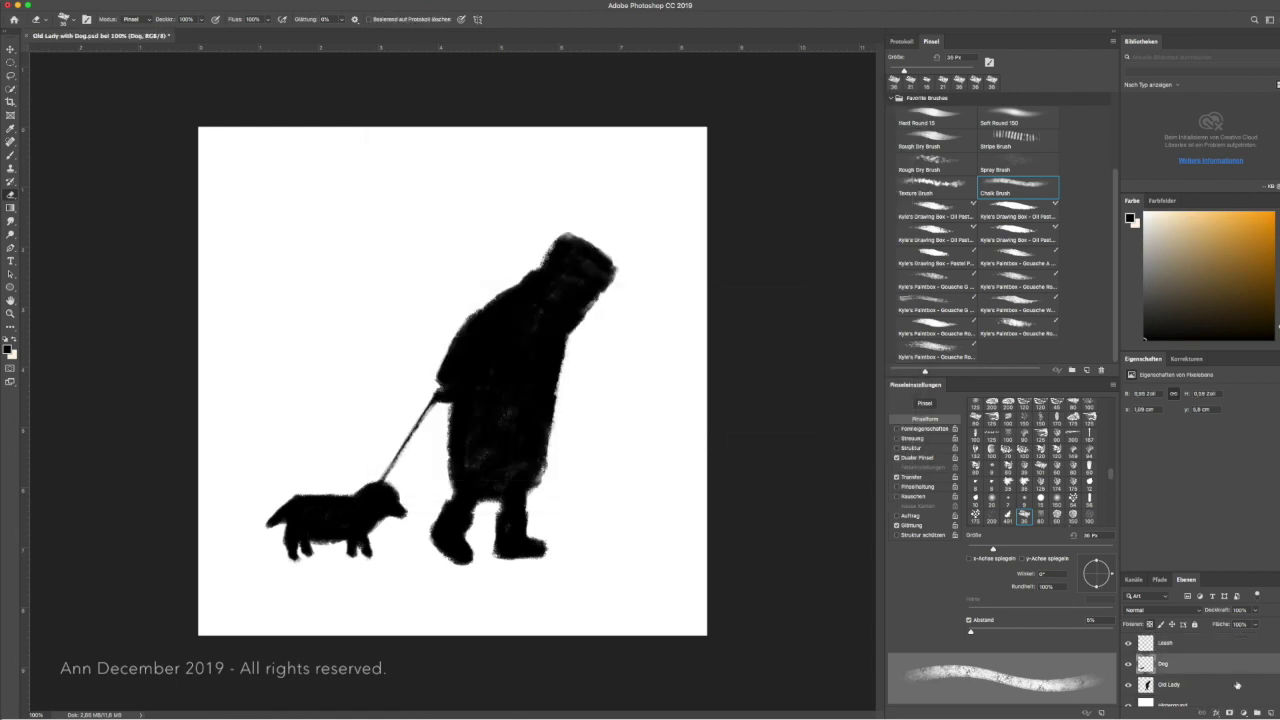
pyautogui.click(1237, 685)
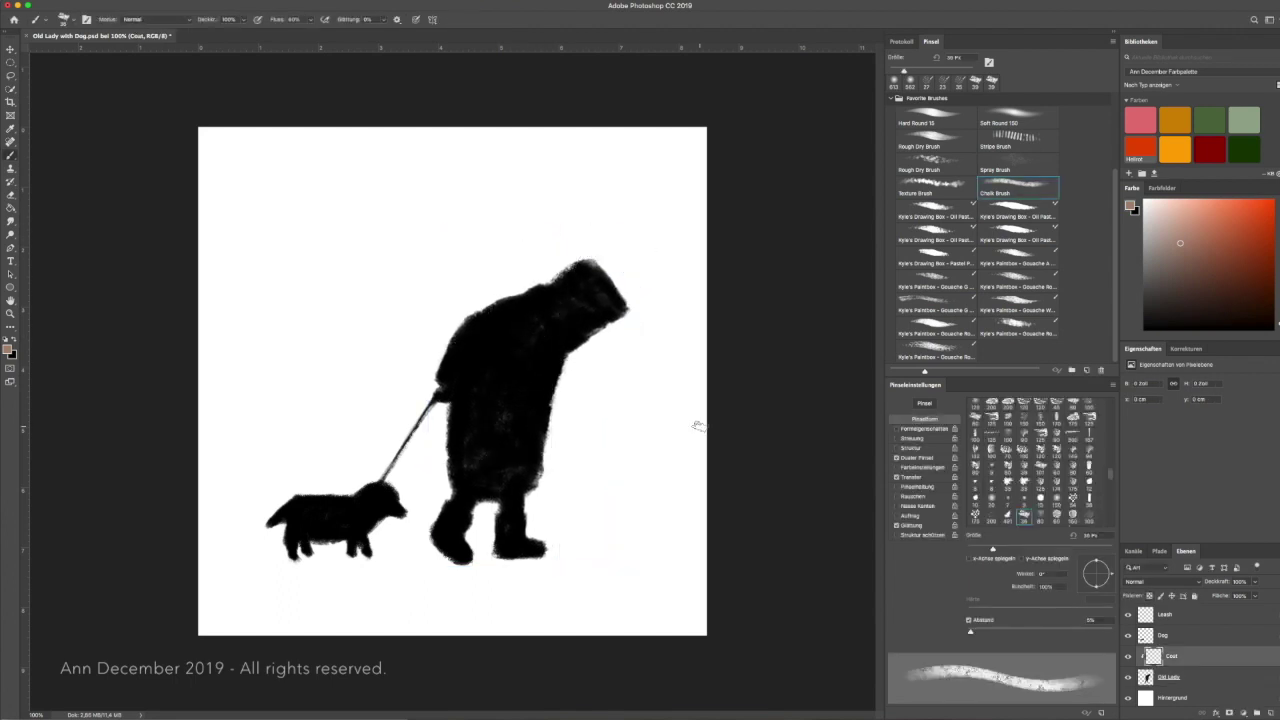
# Step: Paint the old lady's coat brown with darker shading strokes
pyautogui.moveTo(697, 426)
pyautogui.mouseDown()
pyautogui.moveTo(434, 371)
pyautogui.moveTo(500, 277)
pyautogui.moveTo(454, 486)
pyautogui.moveTo(487, 464)
pyautogui.moveTo(530, 380)
pyautogui.moveTo(510, 480)
pyautogui.moveTo(540, 370)
pyautogui.moveTo(515, 341)
pyautogui.moveTo(470, 450)
pyautogui.mouseUp()
pyautogui.press('e')
pyautogui.press('b')
pyautogui.moveTo(520, 330)
pyautogui.mouseDown()
pyautogui.moveTo(500, 500)
pyautogui.moveTo(443, 357)
pyautogui.moveTo(465, 385)
pyautogui.moveTo(446, 471)
pyautogui.moveTo(500, 374)
pyautogui.moveTo(457, 414)
pyautogui.moveTo(509, 398)
pyautogui.moveTo(527, 331)
pyautogui.moveTo(478, 430)
pyautogui.moveTo(450, 330)
pyautogui.moveTo(455, 465)
pyautogui.mouseUp()
pyautogui.hotkey('ctrl', 'z')
# Step: Smooth the coat's upper-left edge and repaint darker shoulder shading
pyautogui.moveTo(460, 350)
pyautogui.mouseDown()
pyautogui.moveTo(486, 309)
pyautogui.moveTo(512, 365)
pyautogui.mouseUp()
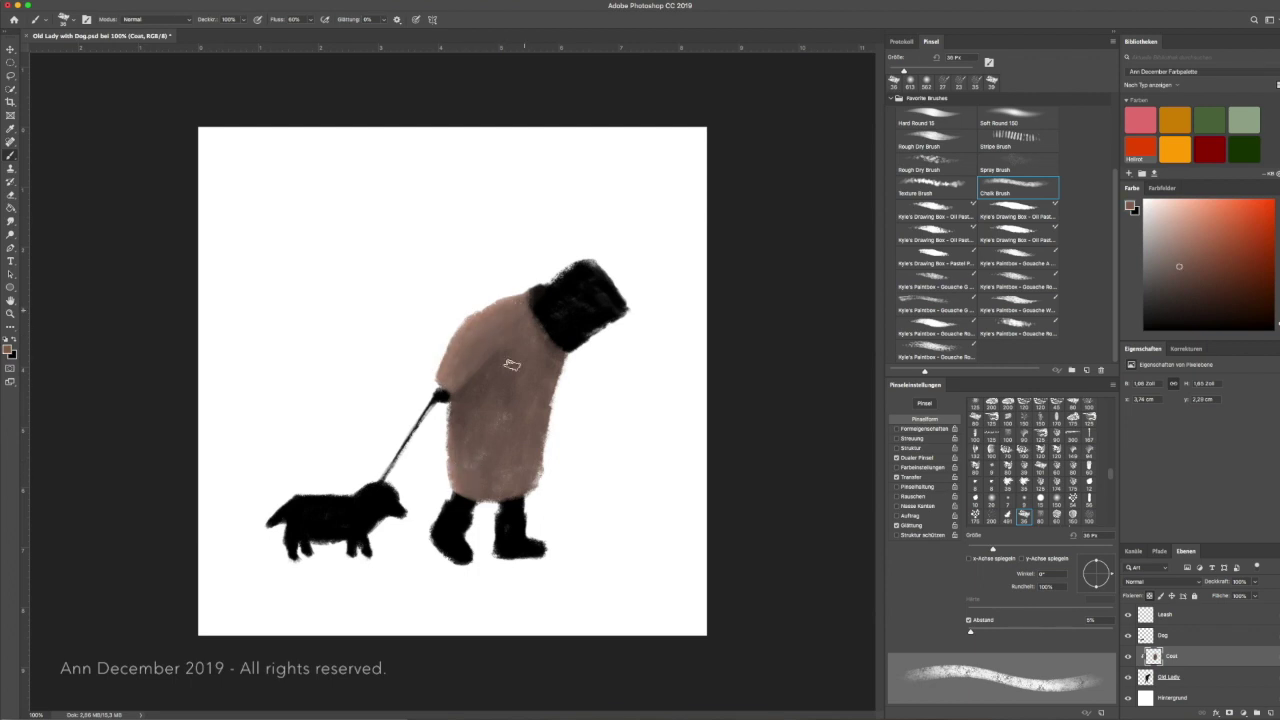
pyautogui.moveTo(514, 460); pyautogui.dragTo(497, 317)
pyautogui.keyDown('alt'); pyautogui.click(447, 381); pyautogui.keyUp('alt')
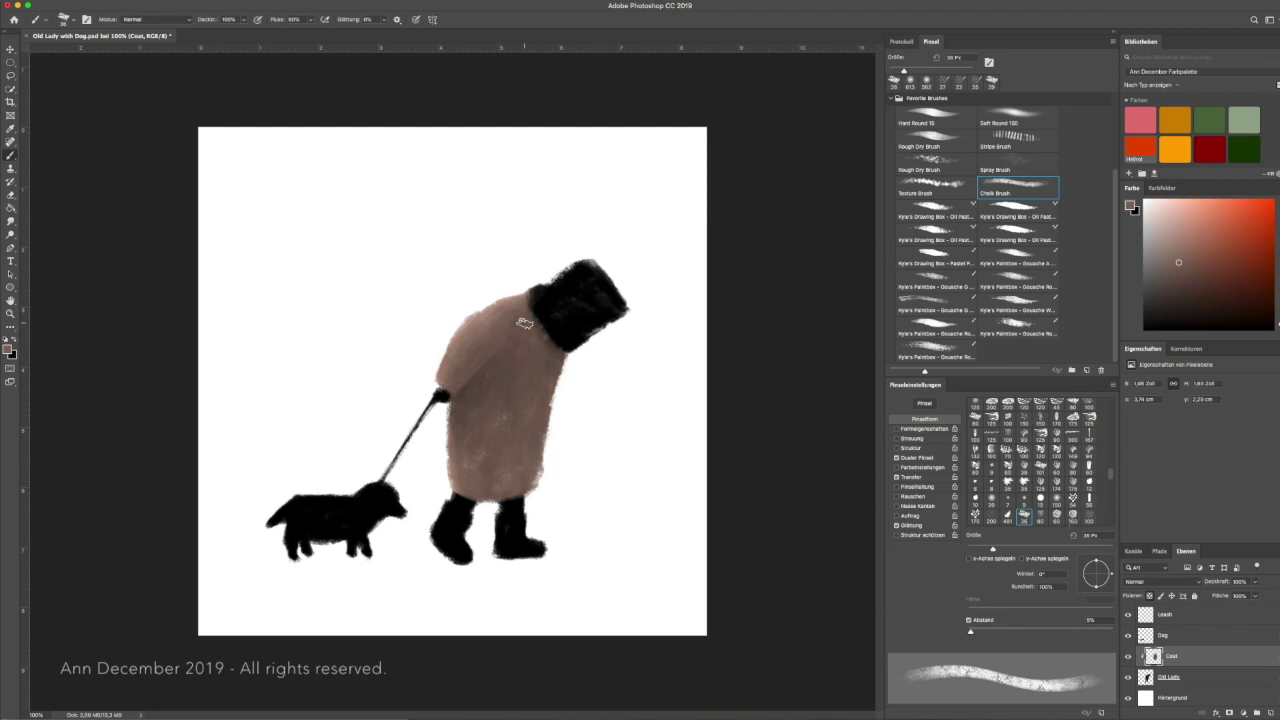
# Step: Create a clipped Boots layer and paint both boots in sampled light and dark browns
pyautogui.click(1237, 677)
pyautogui.hotkey('ctrl', 'shift', 'n')
pyautogui.write('Boots')
pyautogui.press('Return')
pyautogui.moveTo(450, 550)
pyautogui.mouseDown()
pyautogui.moveTo(443, 503)
pyautogui.moveTo(520, 540)
pyautogui.mouseUp()
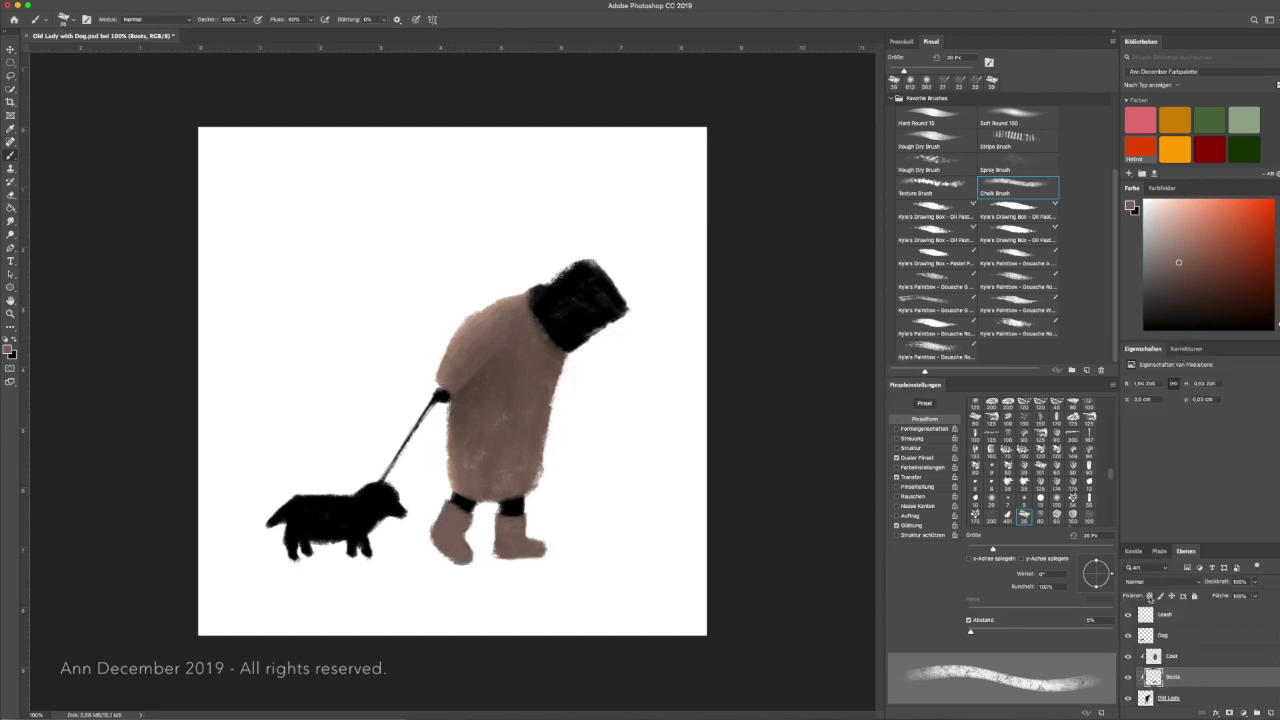
pyautogui.keyDown('alt'); pyautogui.click(494, 543); pyautogui.keyUp('alt')
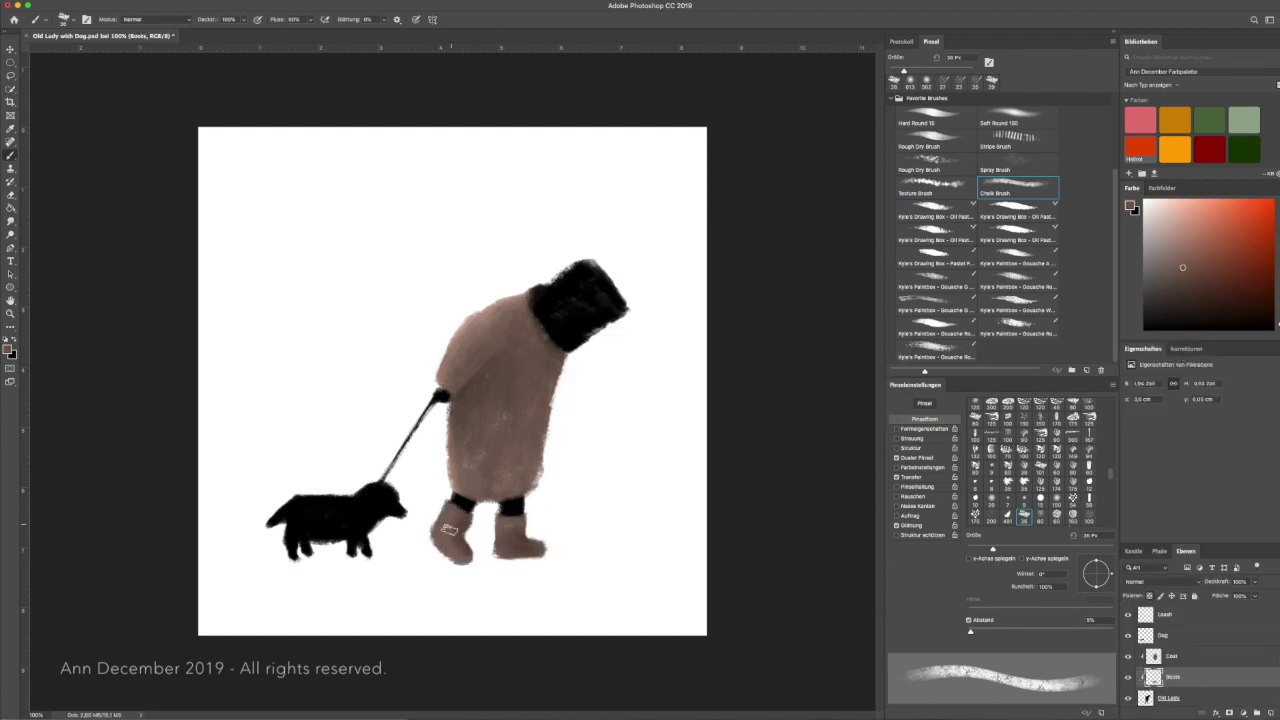
pyautogui.moveTo(556, 511); pyautogui.dragTo(486, 563)
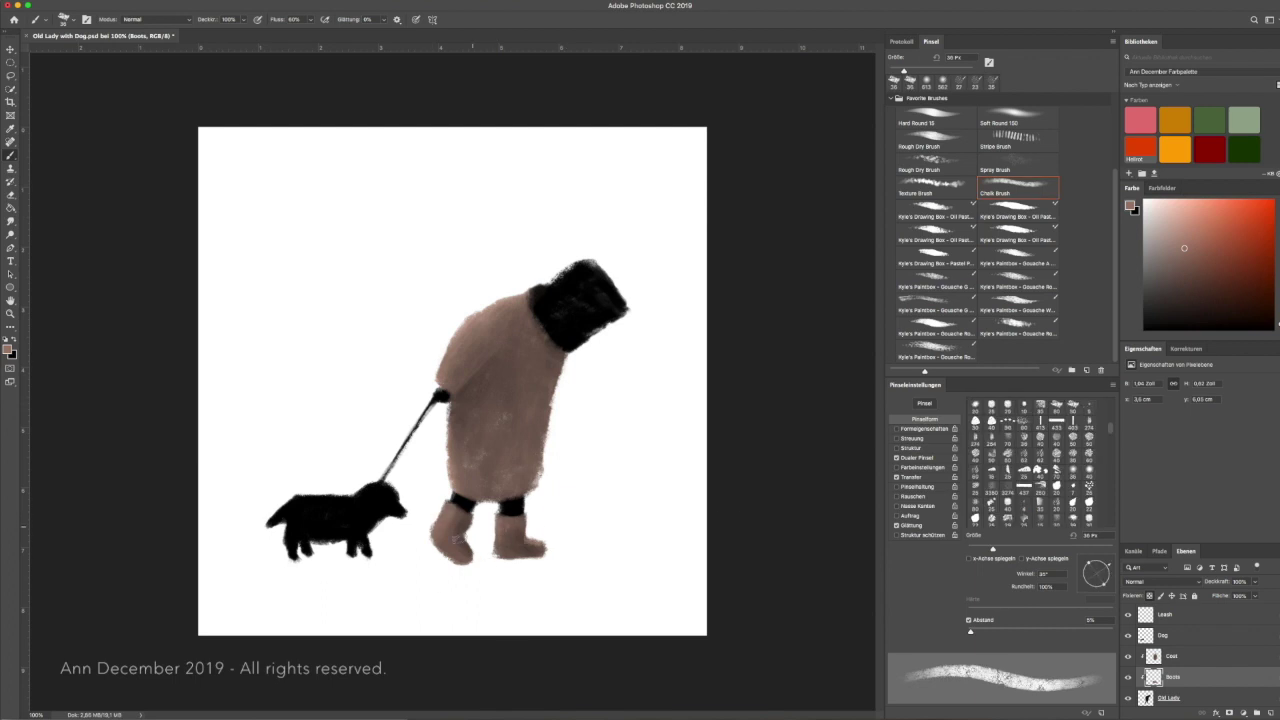
pyautogui.keyDown('alt'); pyautogui.click(471, 543); pyautogui.keyUp('alt')
pyautogui.keyDown('alt'); pyautogui.click(526, 556); pyautogui.keyUp('alt')
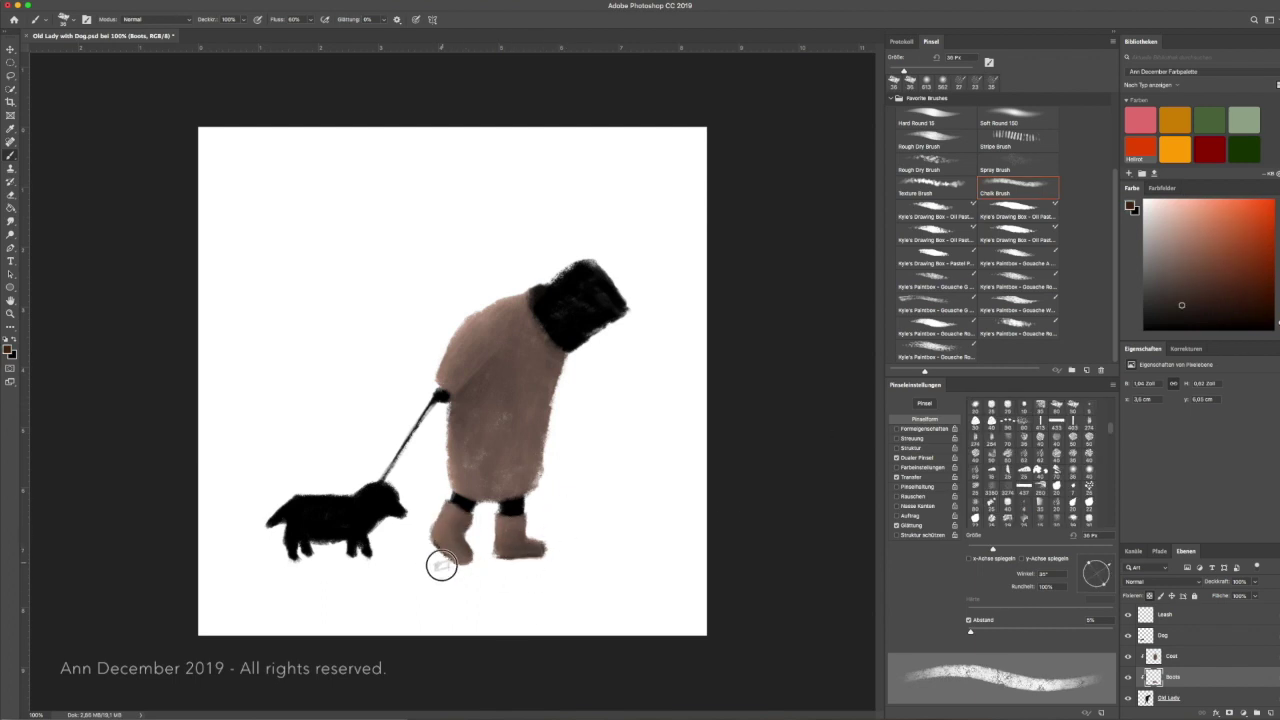
pyautogui.hotkey('alt', '[')
# Step: Add a clipped Leggings layer and pick dark grey for the leggings
pyautogui.hotkey('ctrl', 'shift', 'n')
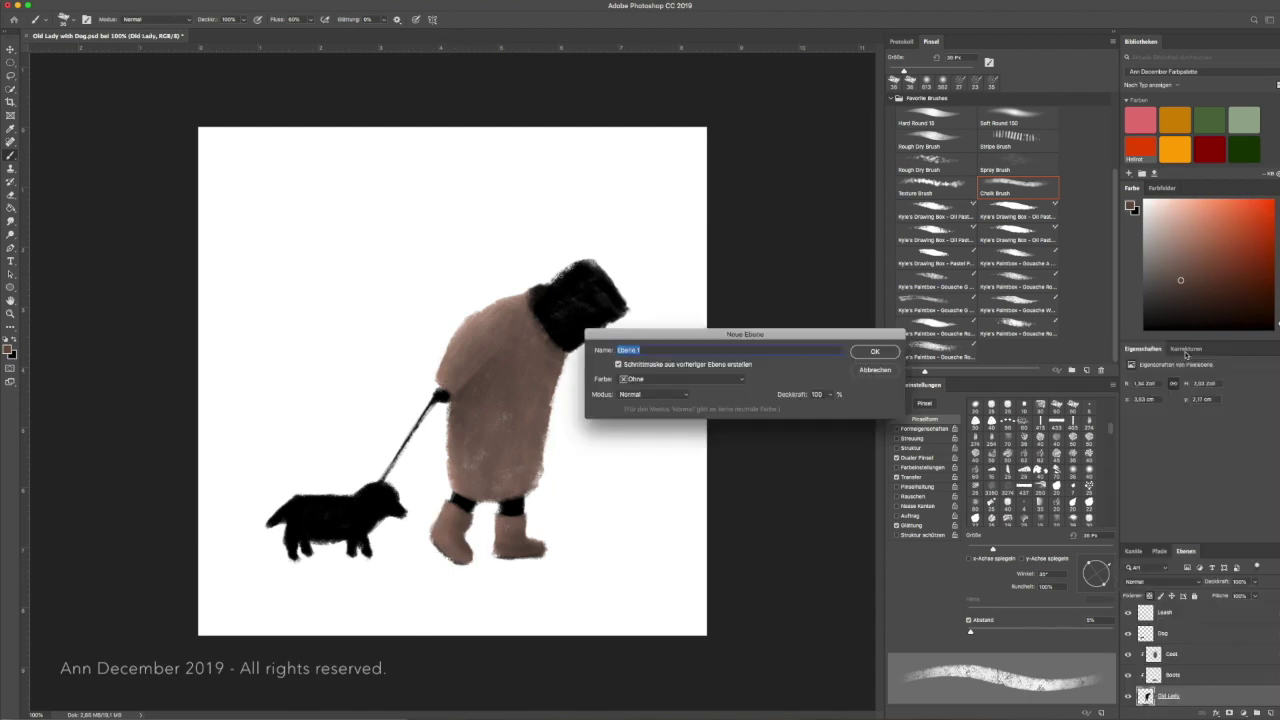
pyautogui.write('ings')
pyautogui.press('Return')
pyautogui.keyDown('alt'); pyautogui.click(508, 506); pyautogui.keyUp('alt')
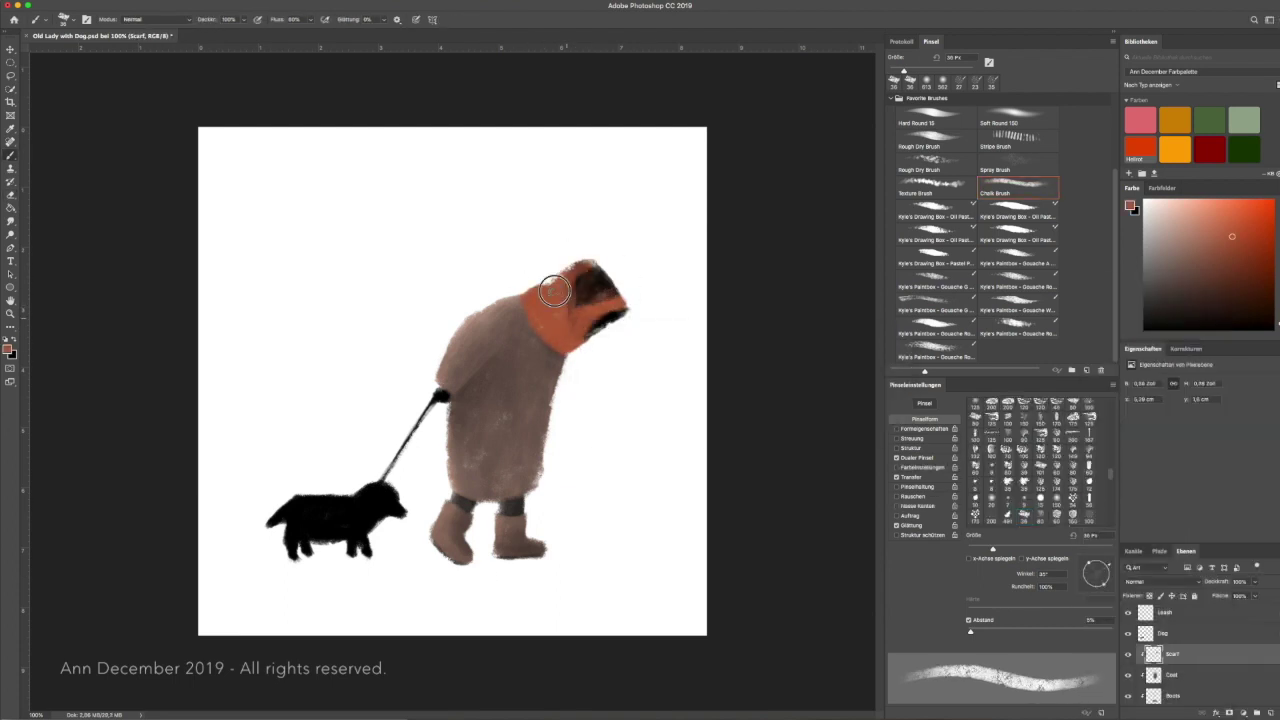
# Step: Paint the hood bright orange over the dark line, with darker orange shading
pyautogui.moveTo(565, 300)
pyautogui.mouseDown()
pyautogui.moveTo(577, 337)
pyautogui.moveTo(591, 321)
pyautogui.moveTo(503, 249)
pyautogui.mouseUp()
pyautogui.hotkey('ctrl', '+')
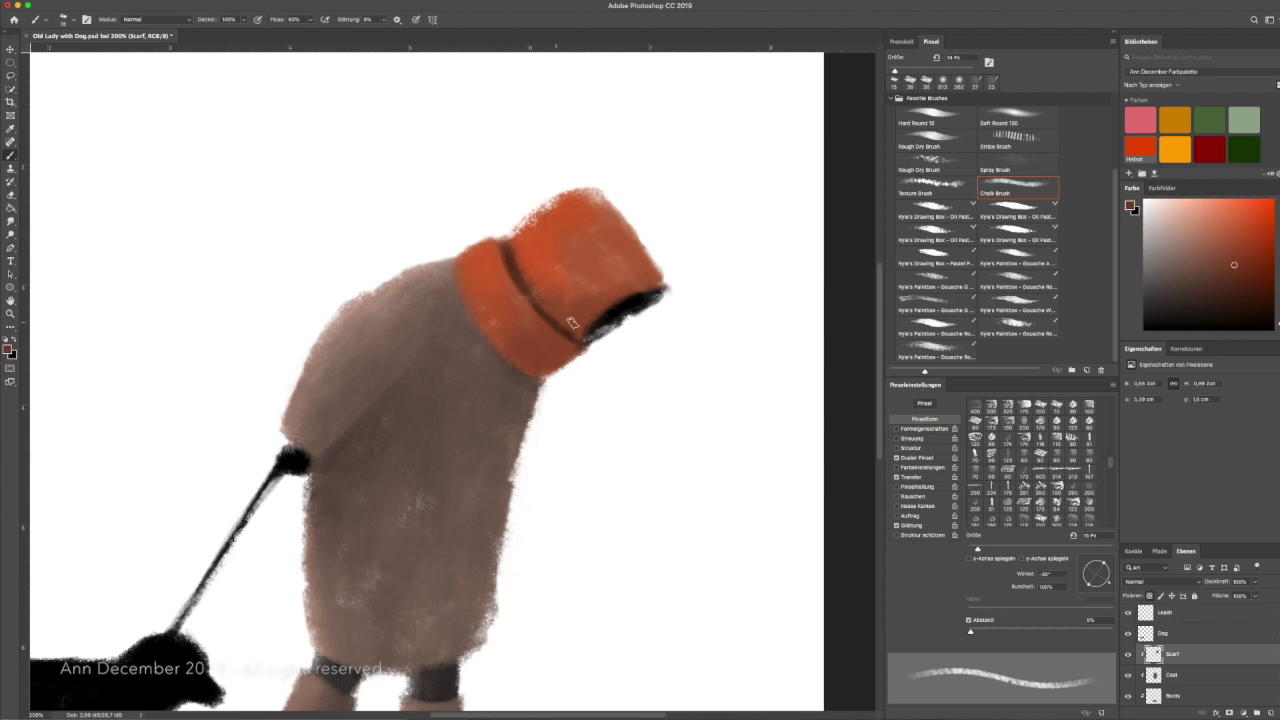
pyautogui.press(']')
pyautogui.moveTo(560, 325); pyautogui.dragTo(512, 241)
pyautogui.keyDown('alt'); pyautogui.click(610, 271); pyautogui.keyUp('alt')
pyautogui.keyDown('alt'); pyautogui.click(557, 191); pyautogui.keyUp('alt')
pyautogui.moveTo(485, 221); pyautogui.dragTo(586, 257)
pyautogui.keyDown('alt'); pyautogui.click(661, 314); pyautogui.keyUp('alt')
# Step: Add a Cap layer and paint the pale pink face beneath the hood
pyautogui.hotkey('alt', '[')
pyautogui.hotkey('ctrl', 'shift', 'n')
pyautogui.write('Cap')
pyautogui.press('Return')
pyautogui.moveTo(645, 312); pyautogui.dragTo(670, 290)
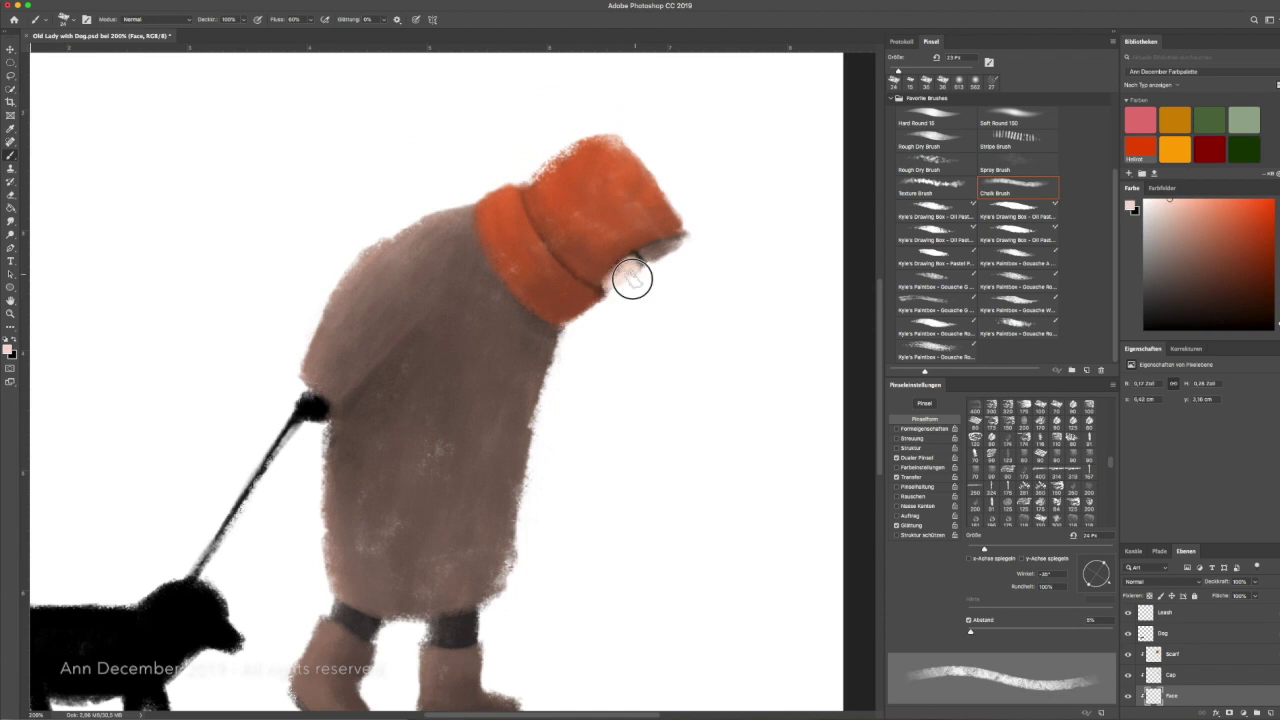
pyautogui.moveTo(628, 274); pyautogui.dragTo(640, 258)
pyautogui.keyDown('alt'); pyautogui.click(625, 273); pyautogui.keyUp('alt')
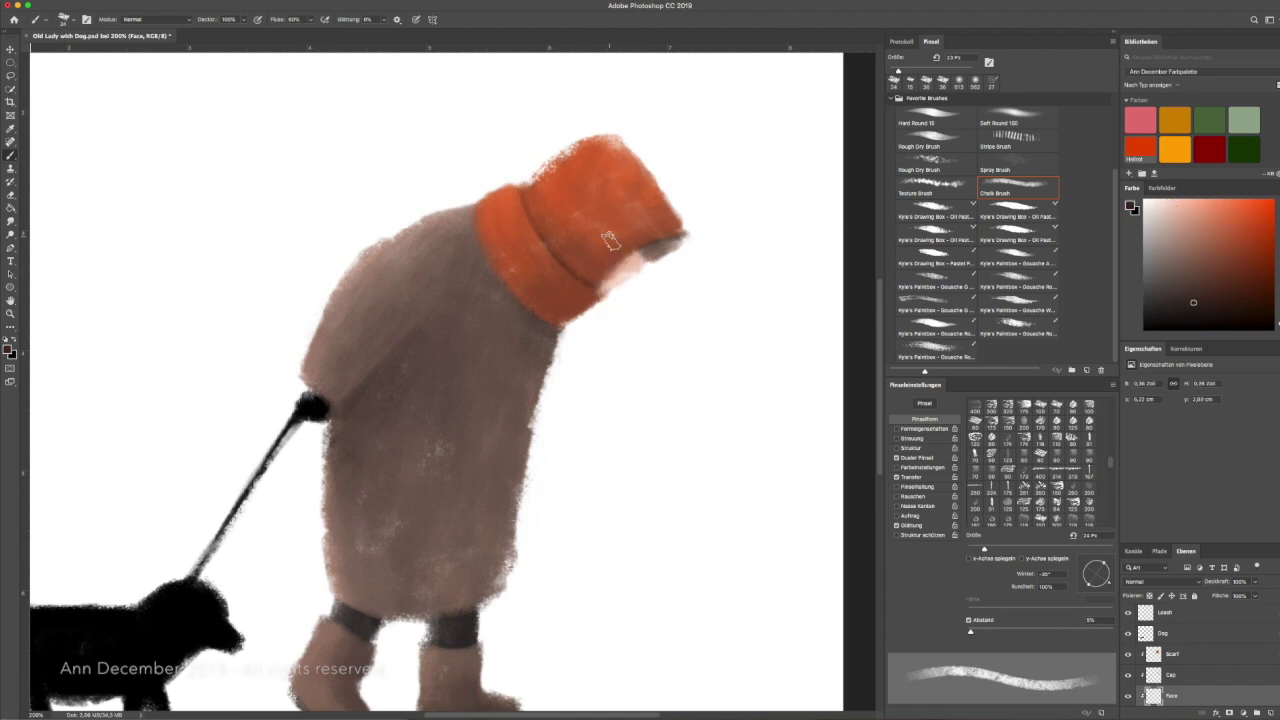
pyautogui.moveTo(1171, 194); pyautogui.dragTo(1188, 199)
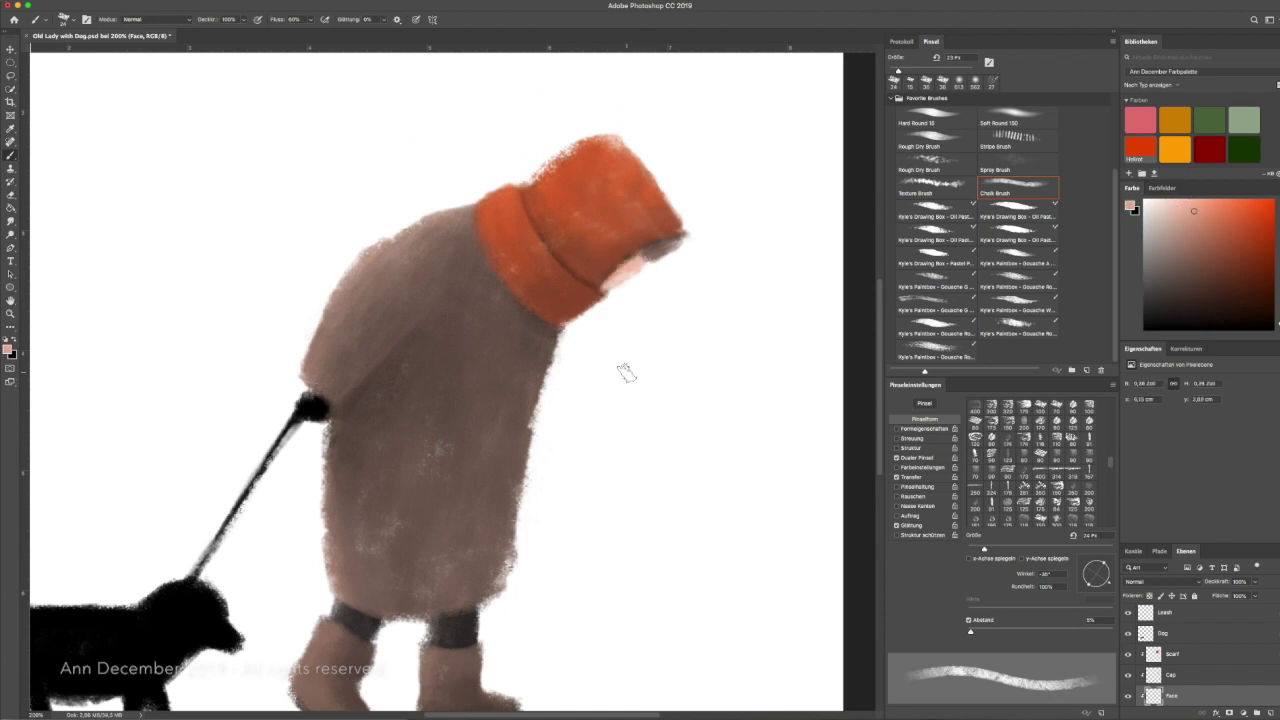
# Step: Add a Detail Scarf layer and paint thin orange plaid stripes with a hard brush
pyautogui.hotkey('ctrl', 'shift', 'n')
pyautogui.write('Detail Scarf')
pyautogui.press('Return')
pyautogui.click(943, 114)
pyautogui.click(1175, 118)
pyautogui.moveTo(756, 168); pyautogui.dragTo(660, 228)
pyautogui.moveTo(694, 170); pyautogui.dragTo(630, 238)
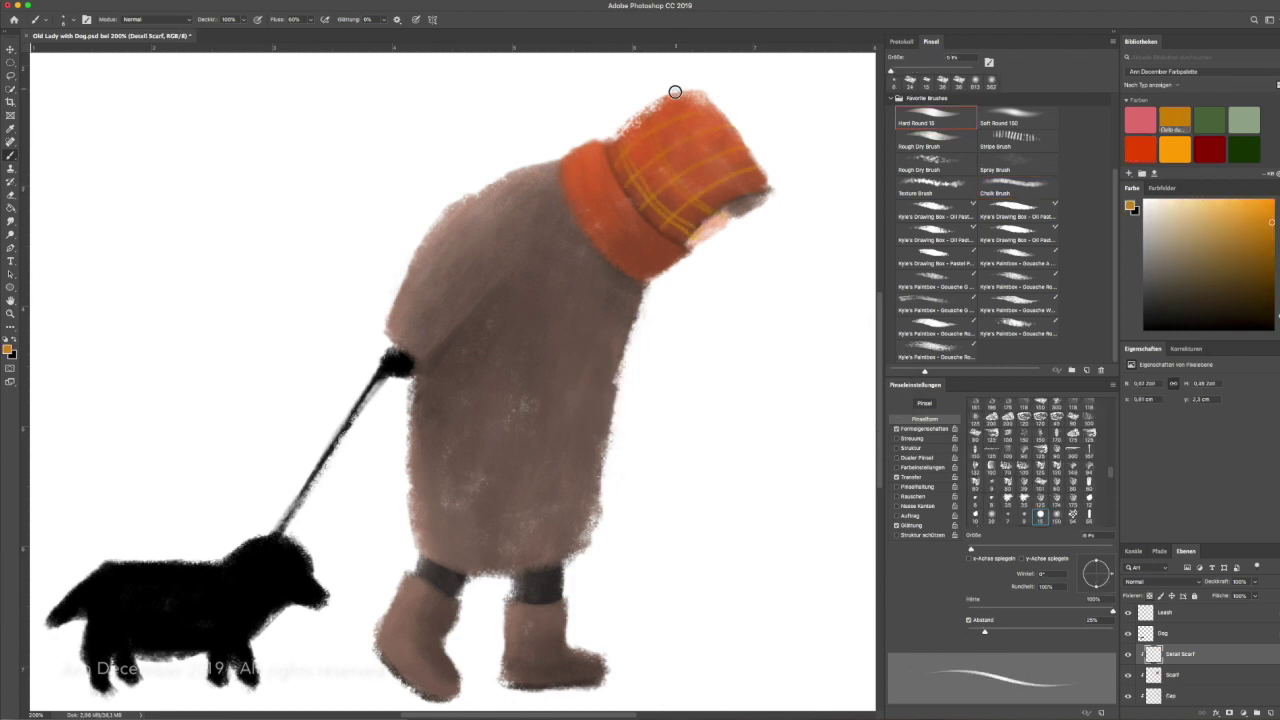
# Step: Paint another plaid stripe down the collar's left side
pyautogui.press(']')
pyautogui.press('[')
pyautogui.moveTo(612, 186); pyautogui.dragTo(588, 250)
pyautogui.press(']')
pyautogui.press('[')
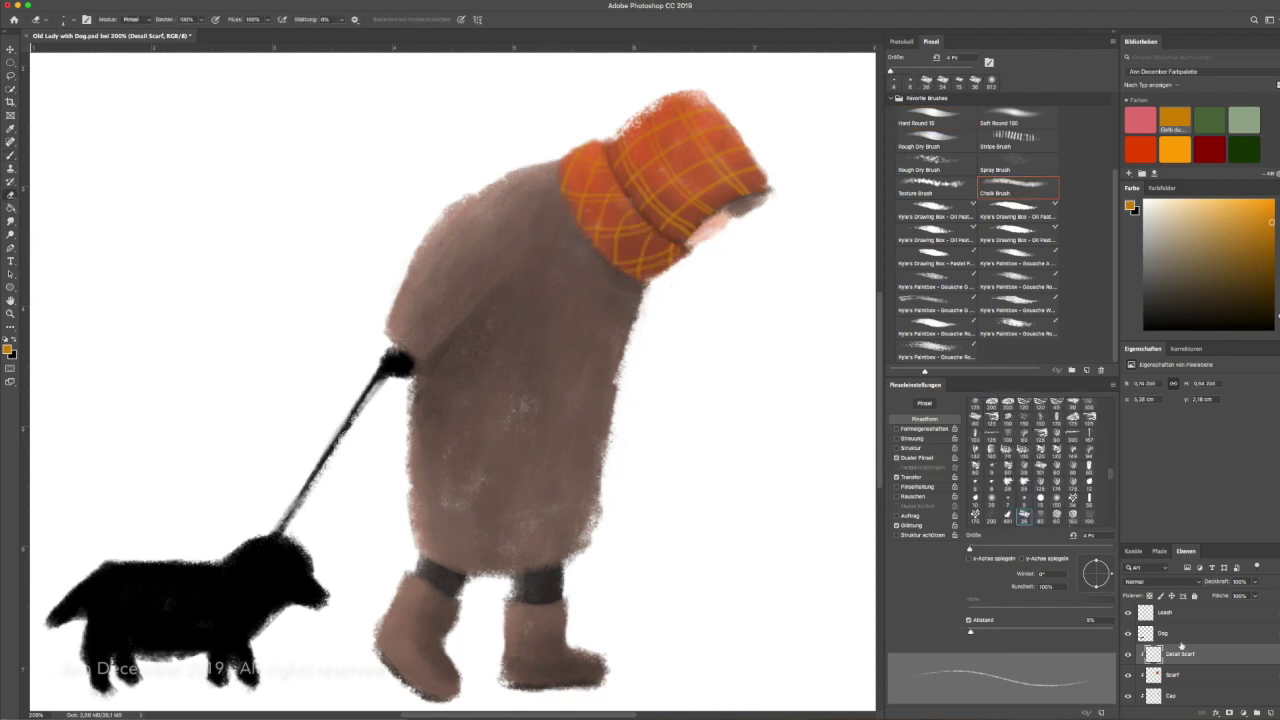
pyautogui.press('z')
pyautogui.keyDown('alt'); pyautogui.click(459, 425); pyautogui.keyUp('alt')
pyautogui.click(592, 388)
pyautogui.click(583, 330)
# Step: Shade the scarf's cuff band with dark red chalk strokes on the Scarf layer
pyautogui.click(1175, 675)
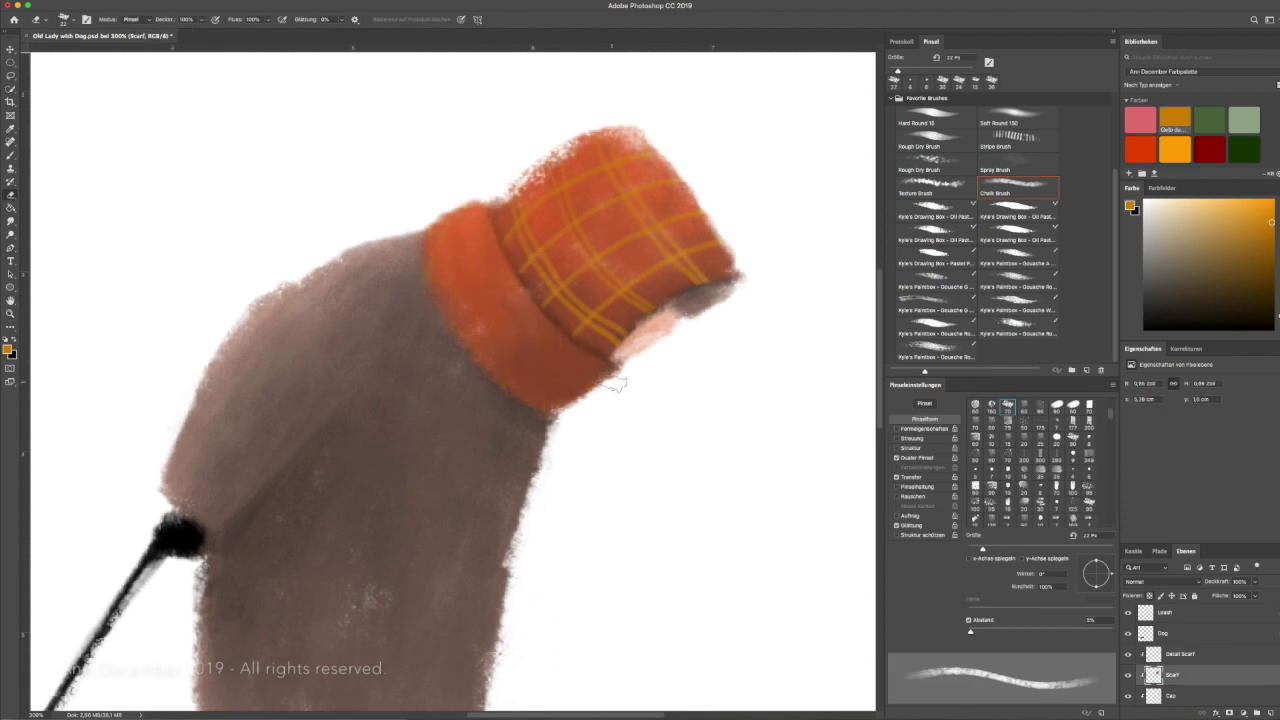
pyautogui.press('b')
pyautogui.click(1141, 148)
pyautogui.click(1018, 187)
pyautogui.moveTo(460, 260)
pyautogui.mouseDown()
pyautogui.moveTo(560, 395)
pyautogui.moveTo(491, 291)
pyautogui.mouseUp()
pyautogui.moveTo(466, 212); pyautogui.dragTo(482, 280)
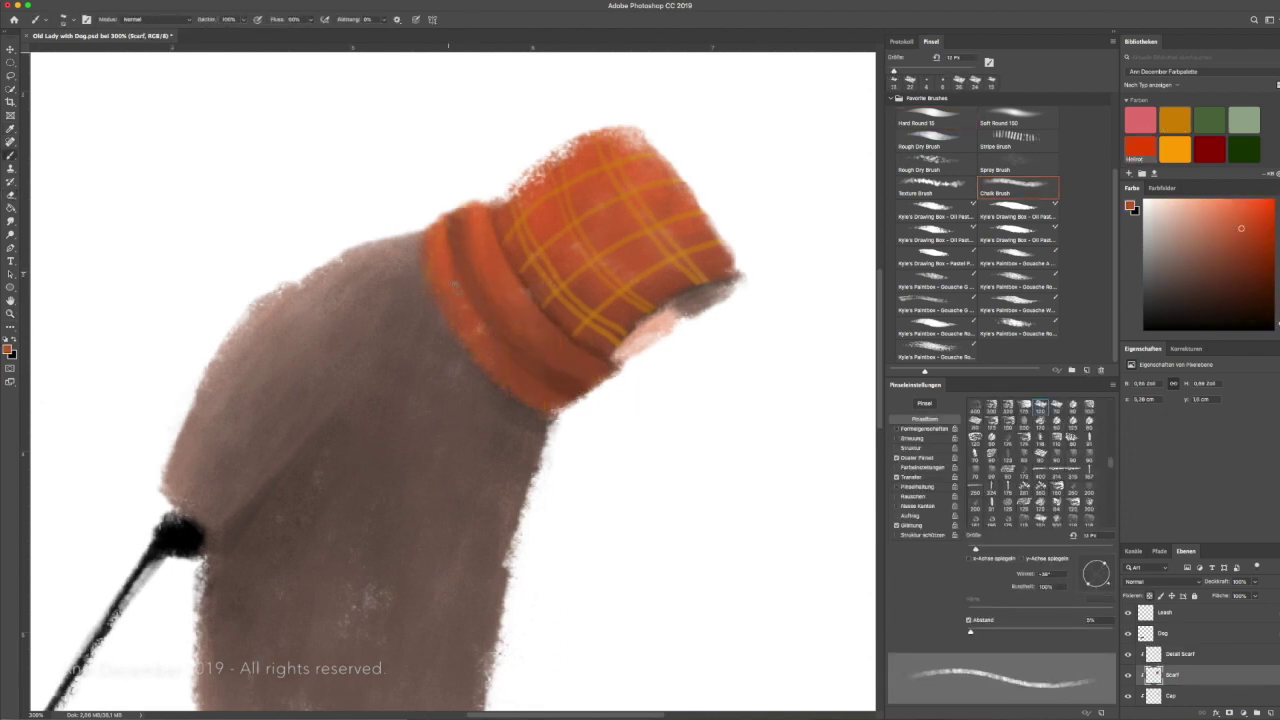
pyautogui.keyDown('alt'); pyautogui.click(451, 206); pyautogui.keyUp('alt')
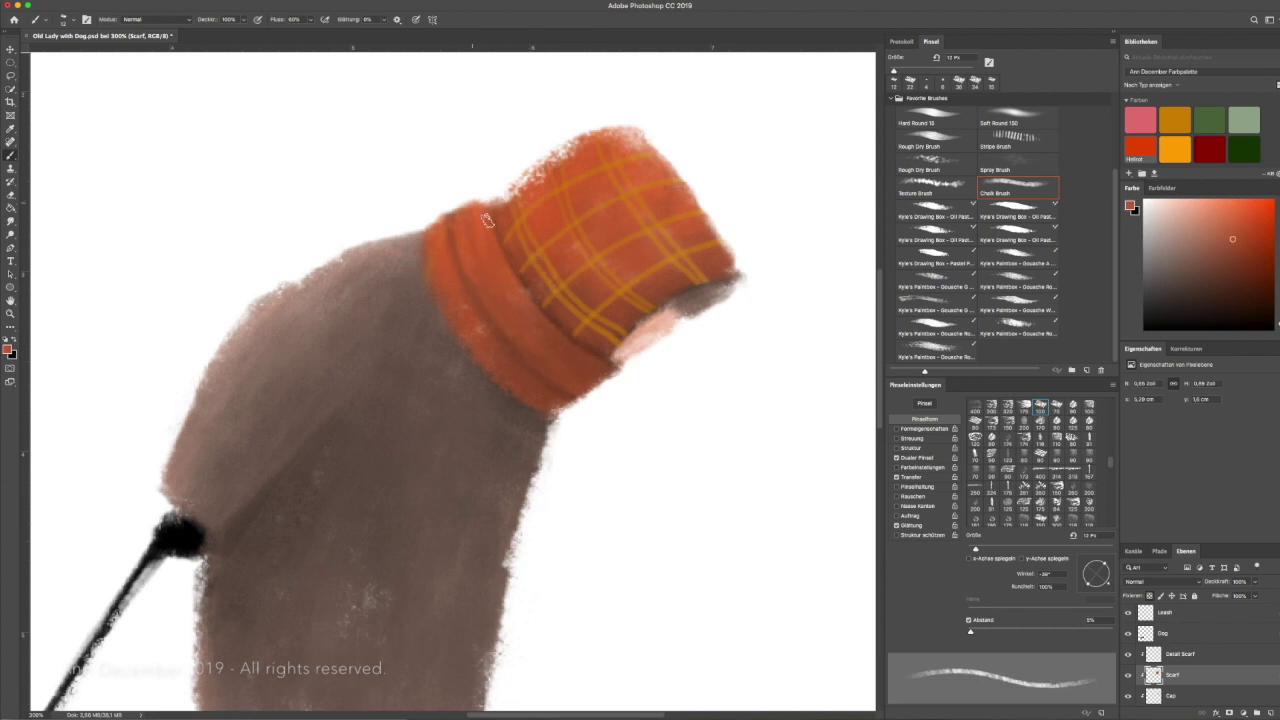
# Step: Add amber plaid lines on Detail Scarf, erase stray strokes, and return to 100% zoom
pyautogui.hotkey('alt', ']')
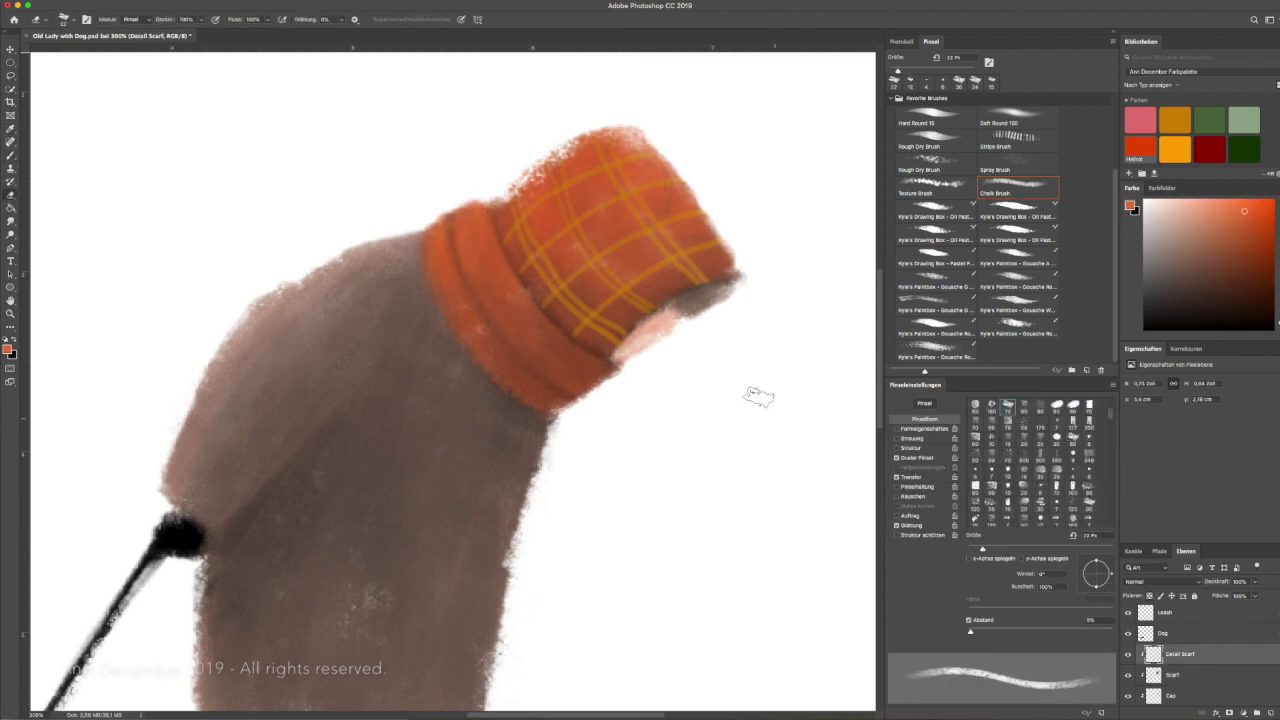
pyautogui.press('e')
pyautogui.press('b')
pyautogui.keyDown('alt'); pyautogui.click(495, 232); pyautogui.keyUp('alt')
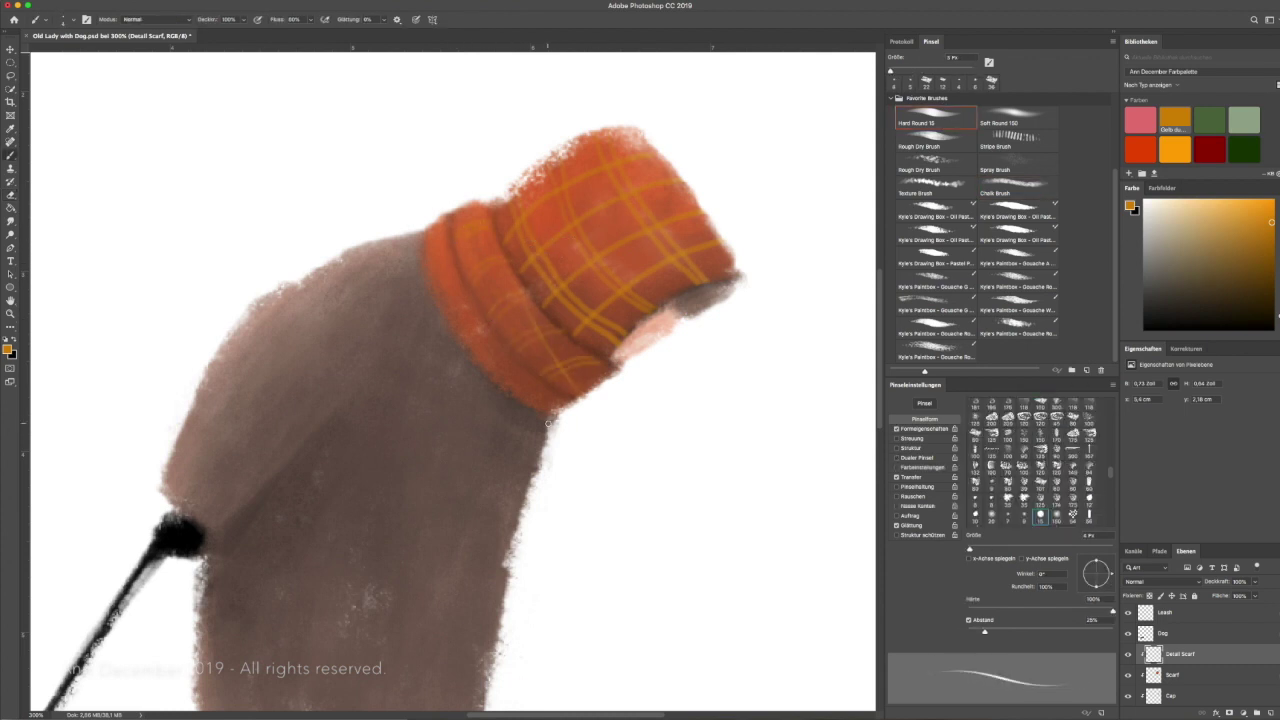
pyautogui.press('e')
pyautogui.press('b')
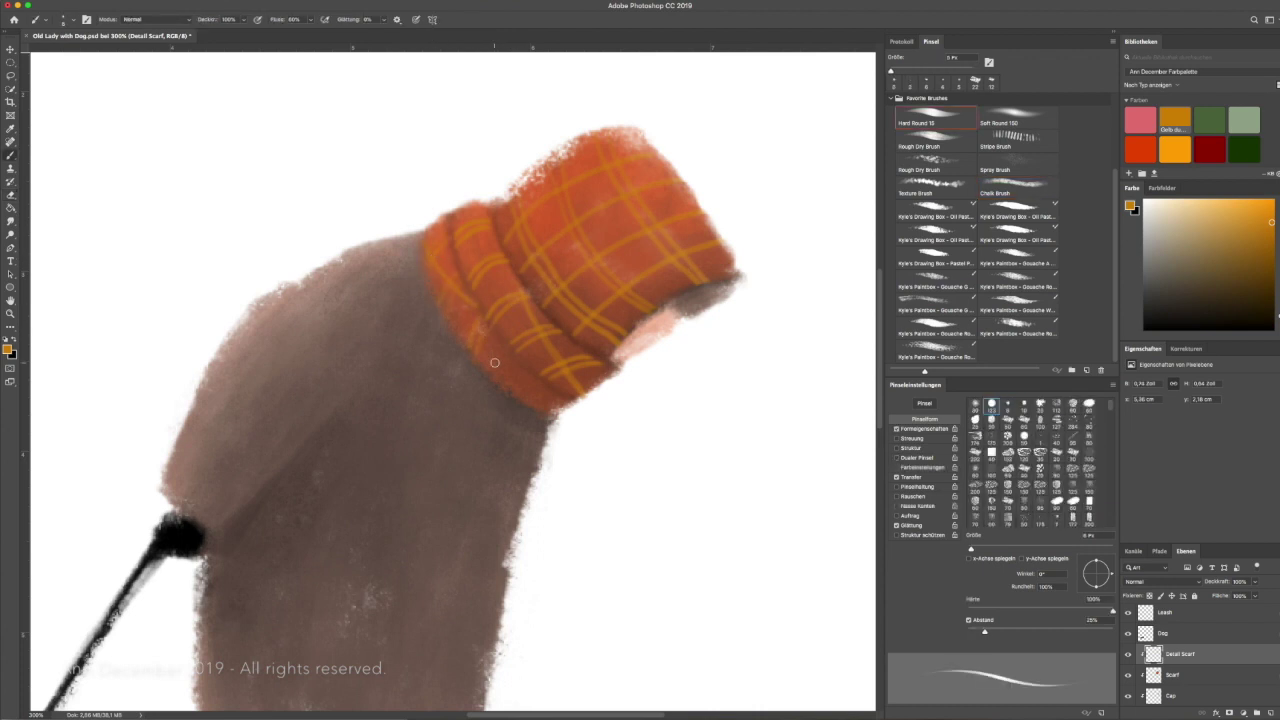
pyautogui.click(1018, 187)
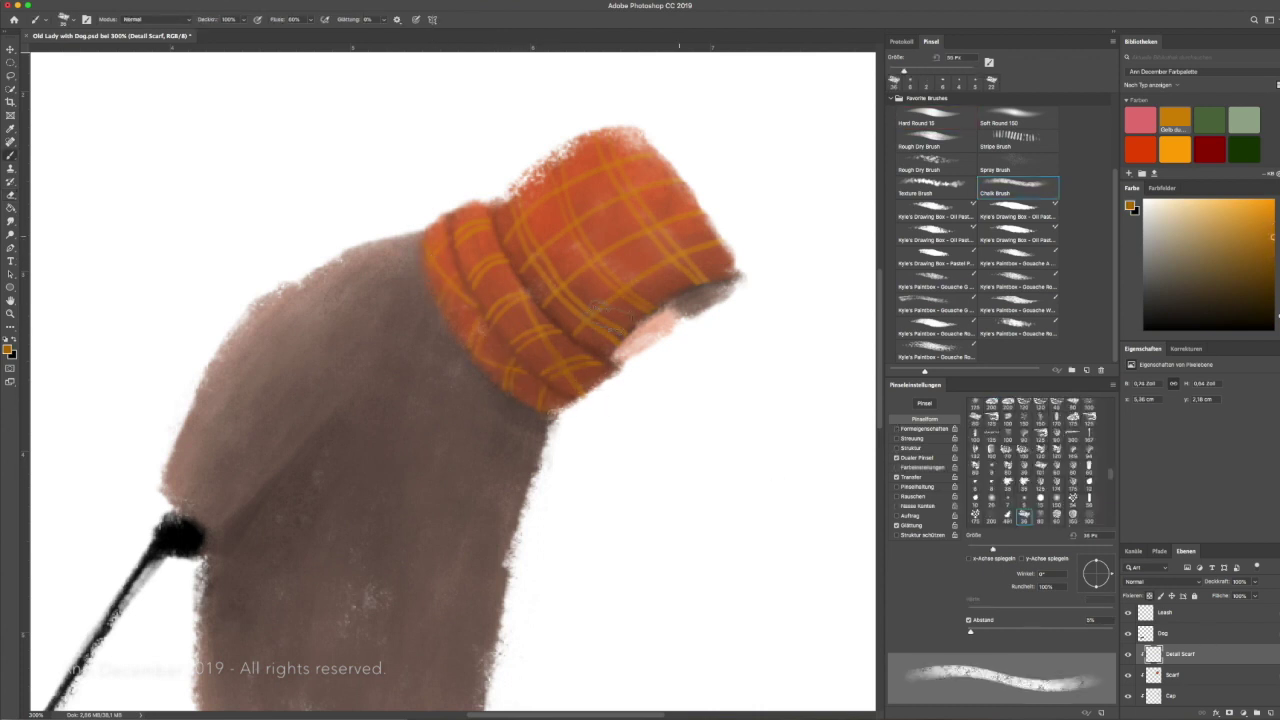
pyautogui.press('z')
pyautogui.hotkey('ctrl', '1')
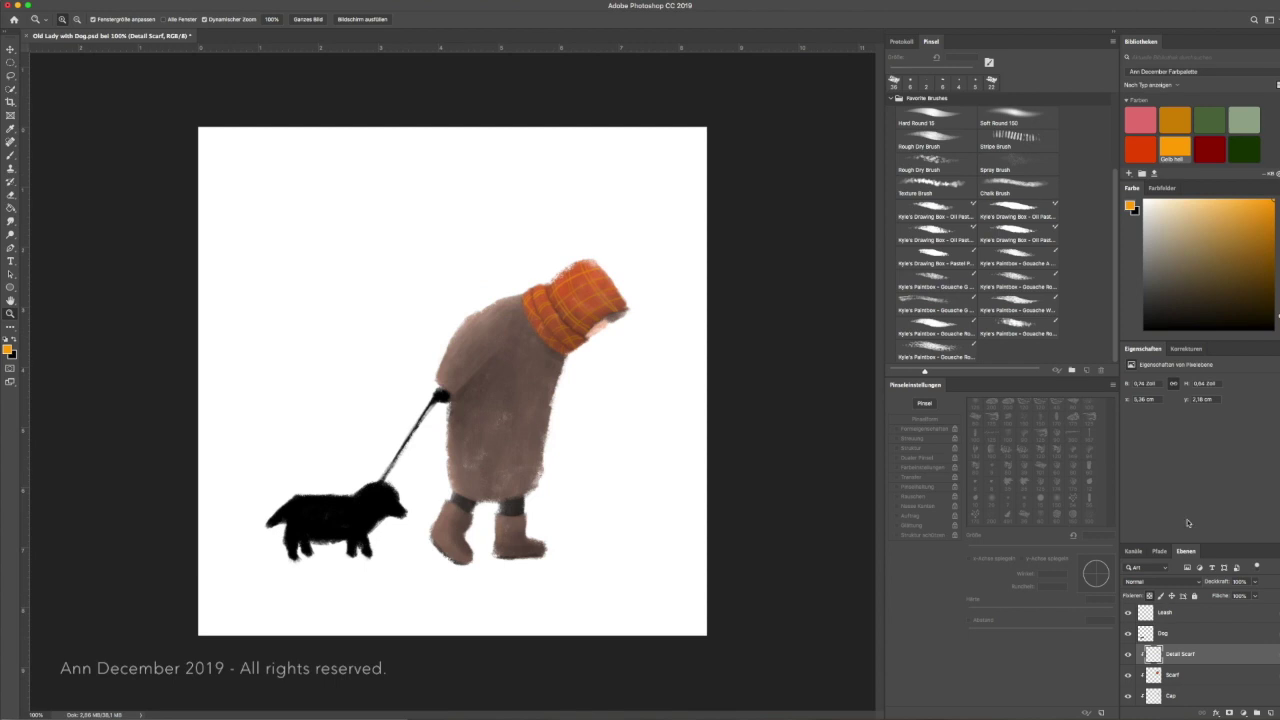
# Step: Rename the layer 'Detail Scarf+Gloves' and paint an orange glove on the leash hand
pyautogui.write('+Gloves')
pyautogui.press('Return')
pyautogui.press('b')
pyautogui.click(441, 397)
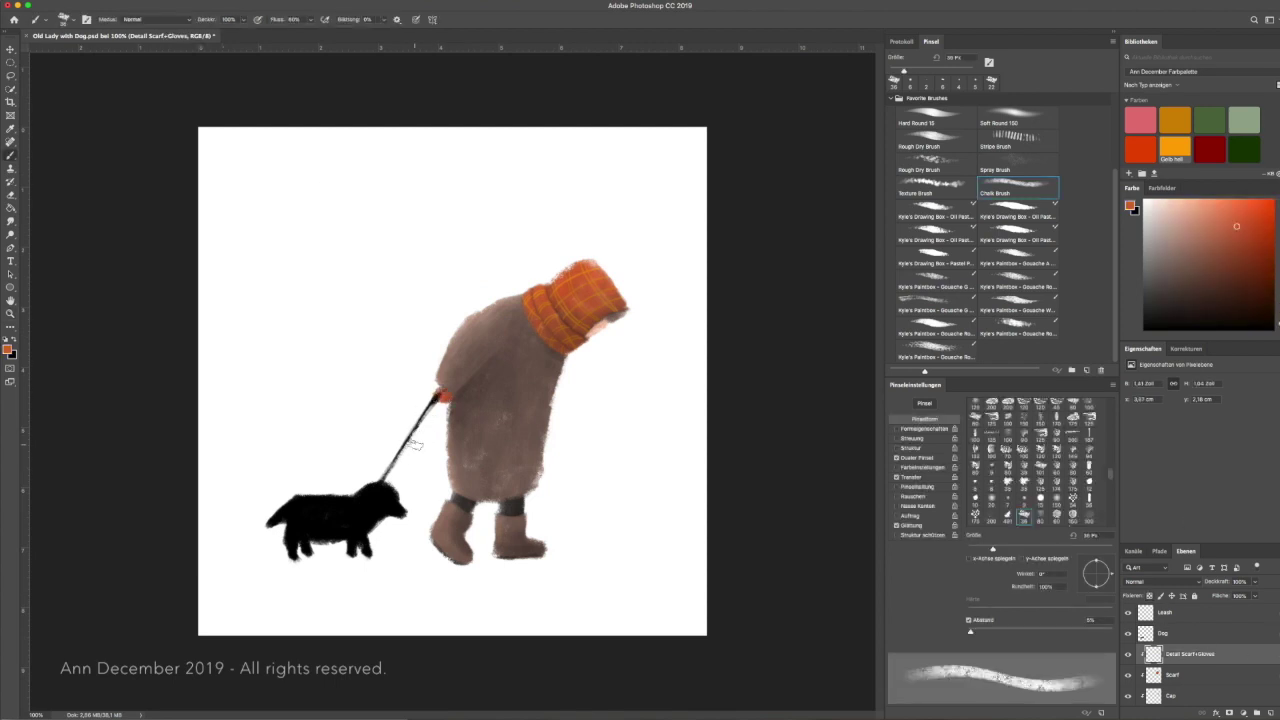
# Step: On the Face layer, paint skin pink and grey shading under the scarf edge
pyautogui.scroll(-2, 1256, 660)
pyautogui.click(1256, 656)
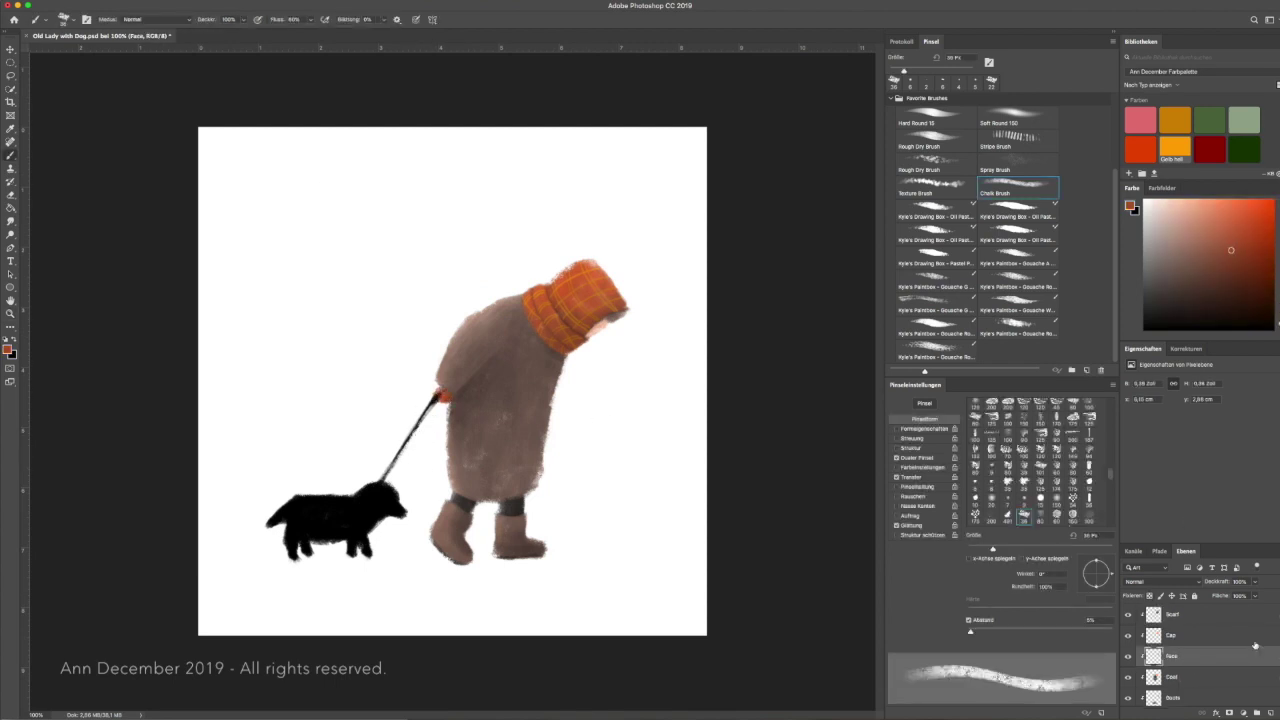
pyautogui.scroll(2, 610, 362)
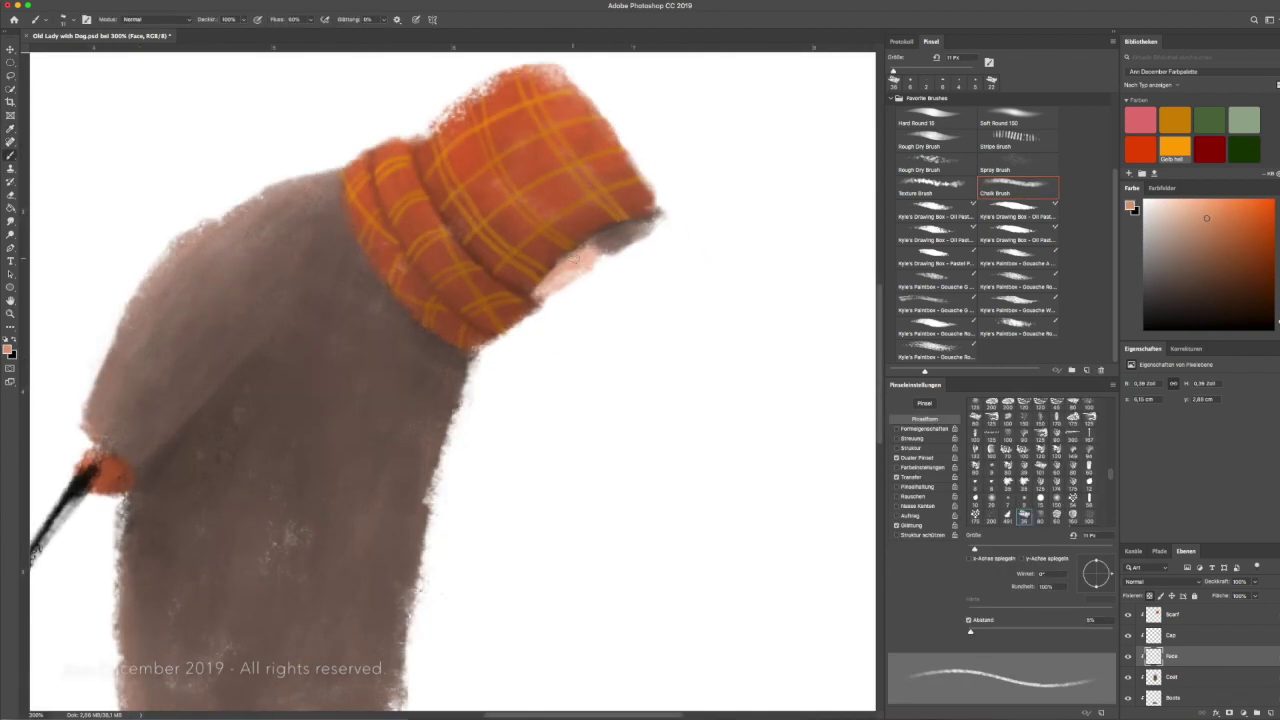
pyautogui.keyDown('alt'); pyautogui.click(588, 243); pyautogui.keyUp('alt')
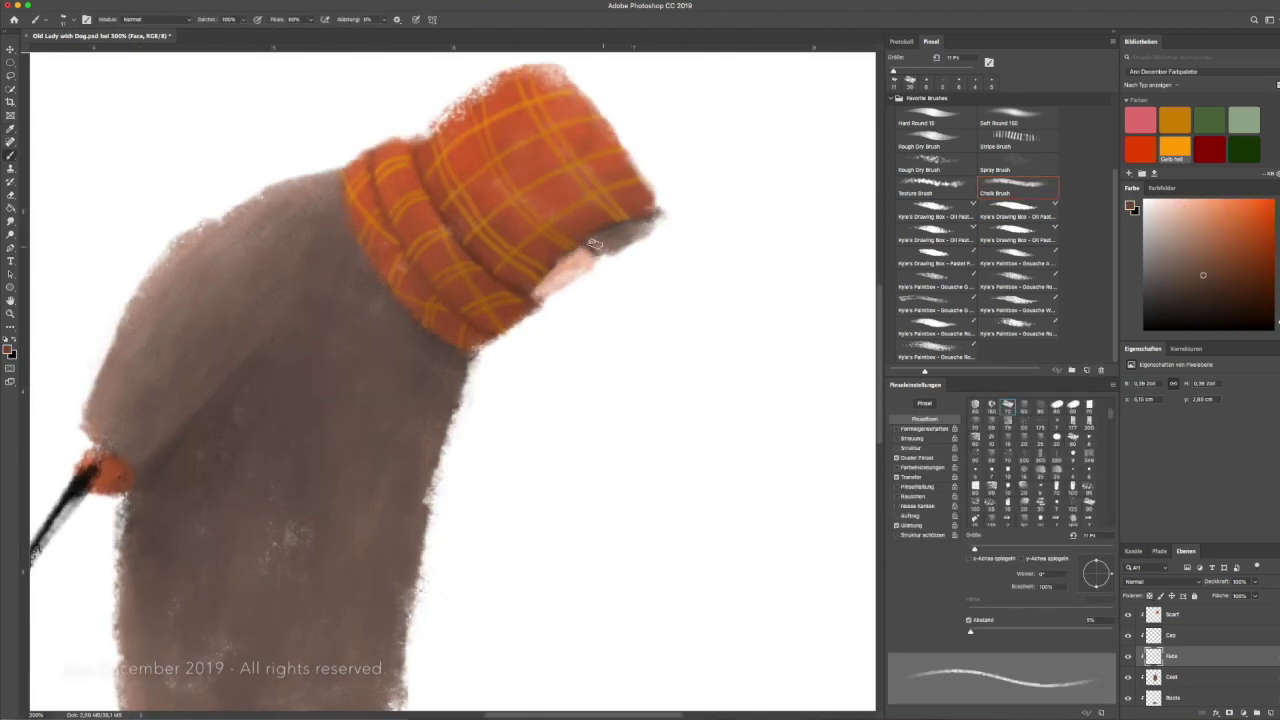
pyautogui.scroll(2, 575, 315)
pyautogui.keyDown('alt'); pyautogui.click(575, 305); pyautogui.keyUp('alt')
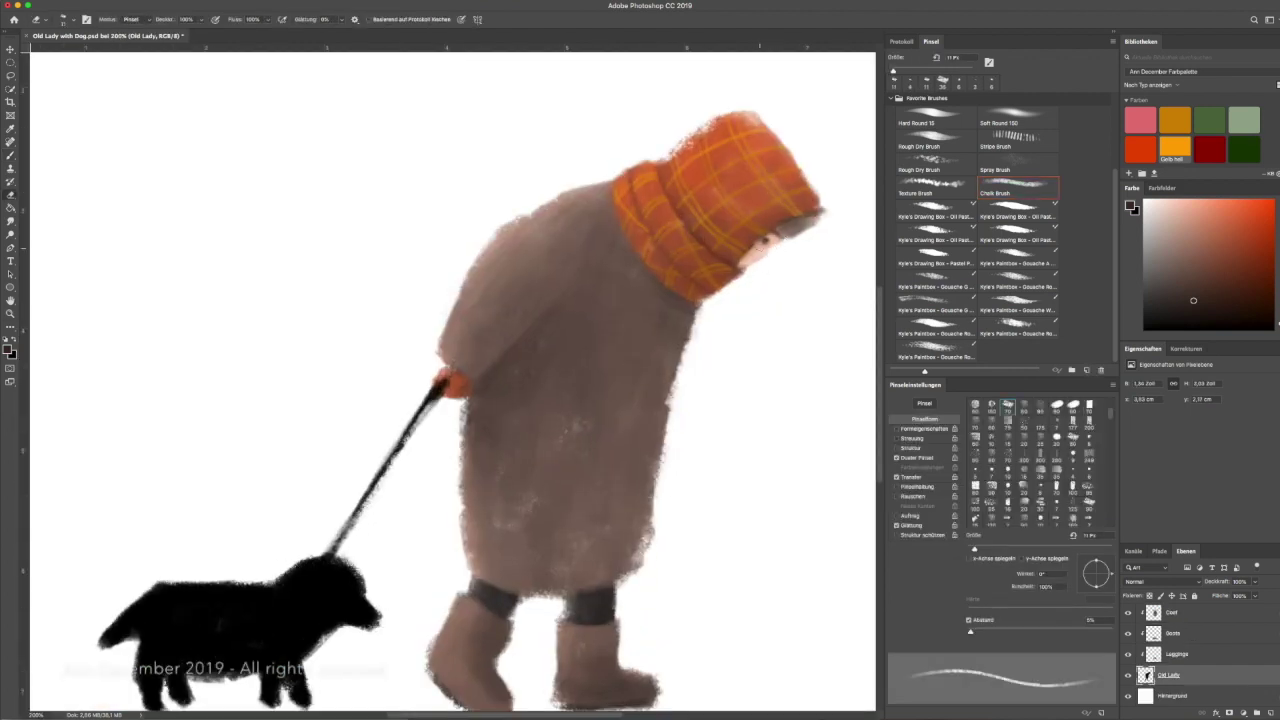
# Step: Refine the face with sampled lighter pink skin tones using a smaller brush
pyautogui.press('b')
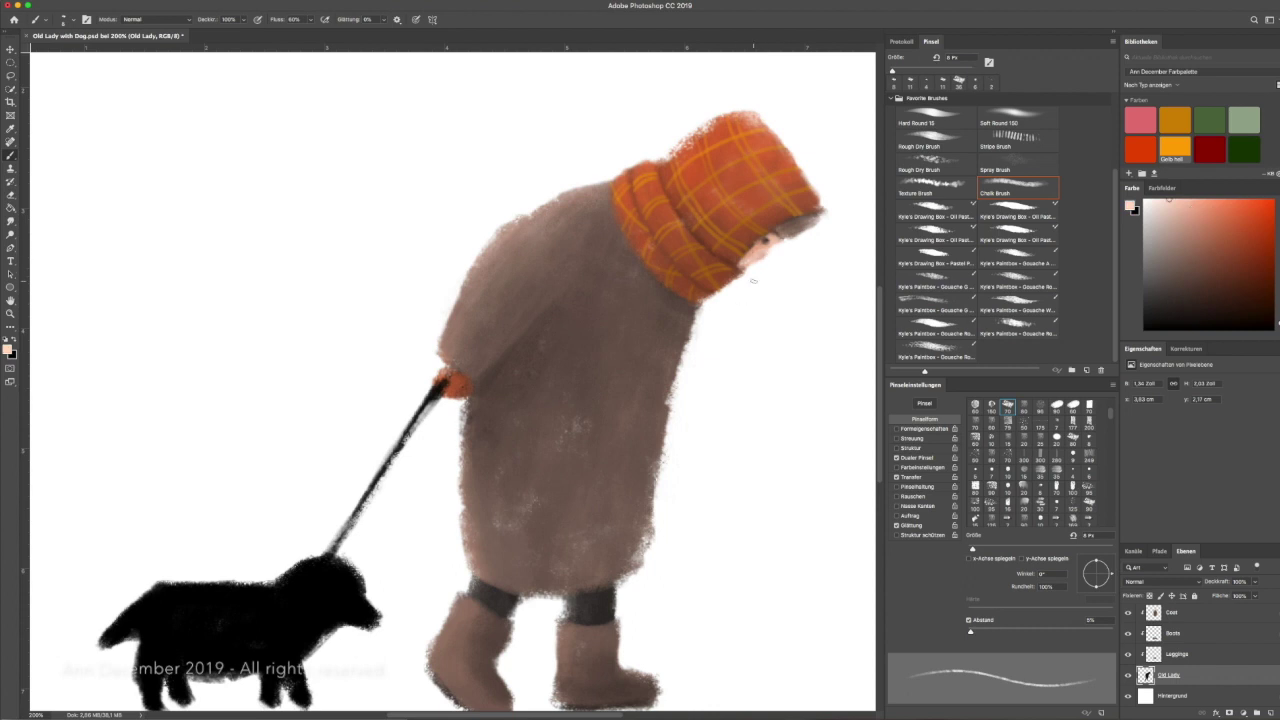
pyautogui.keyDown('ctrl'); pyautogui.click(768, 243); pyautogui.keyUp('ctrl')
pyautogui.keyDown('alt'); pyautogui.click(770, 239); pyautogui.keyUp('alt')
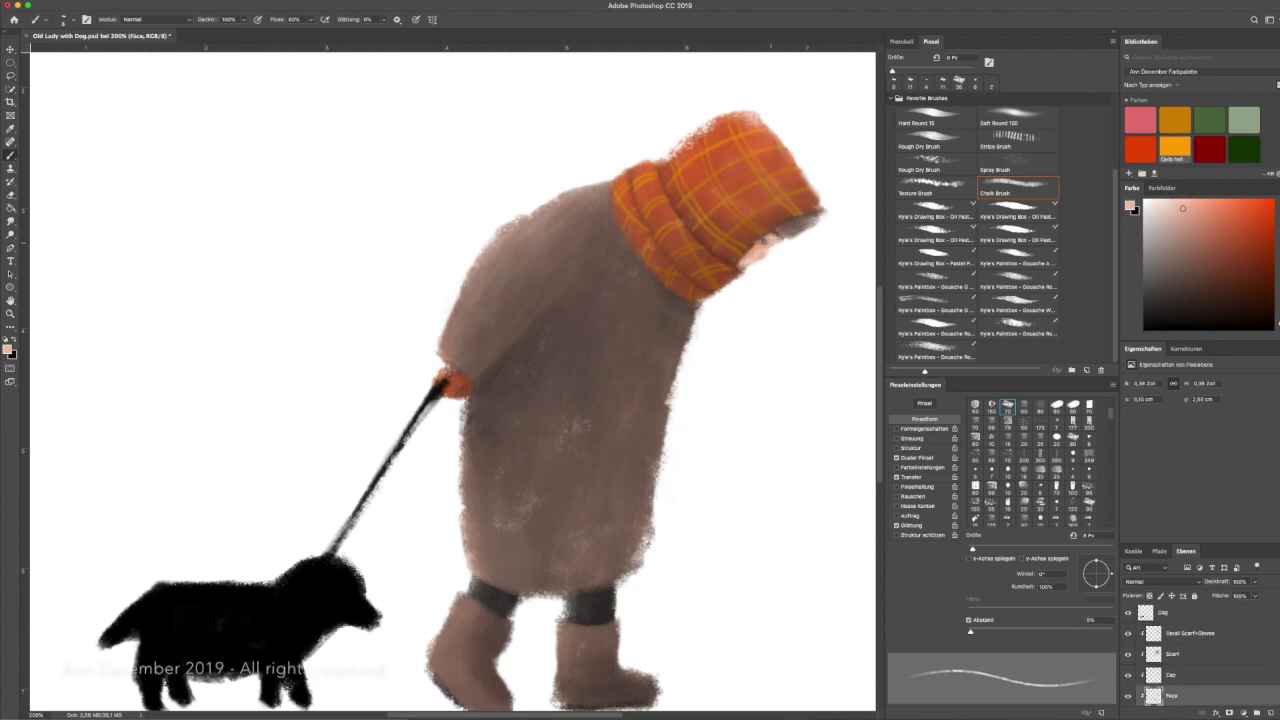
pyautogui.scroll(1, 762, 240)
pyautogui.press('[')
pyautogui.press('[')
pyautogui.press('[')
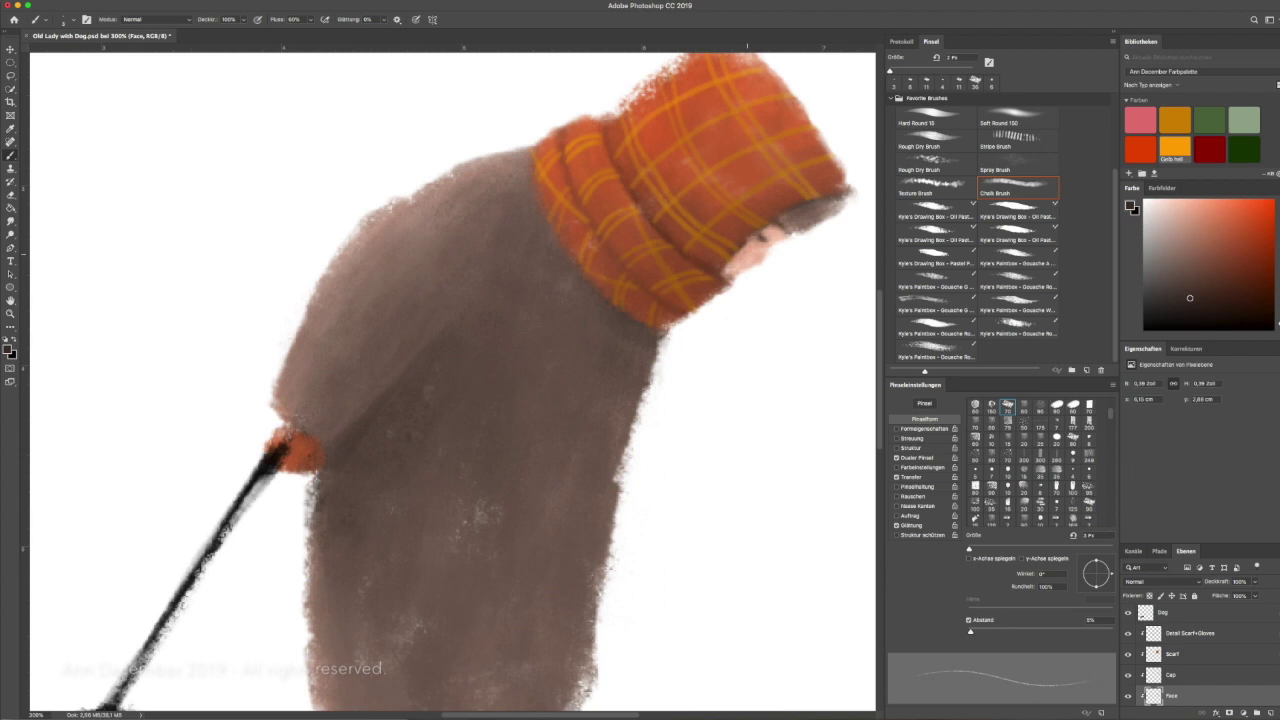
pyautogui.keyDown('alt'); pyautogui.click(765, 240); pyautogui.keyUp('alt')
pyautogui.keyDown('alt'); pyautogui.click(761, 238); pyautogui.keyUp('alt')
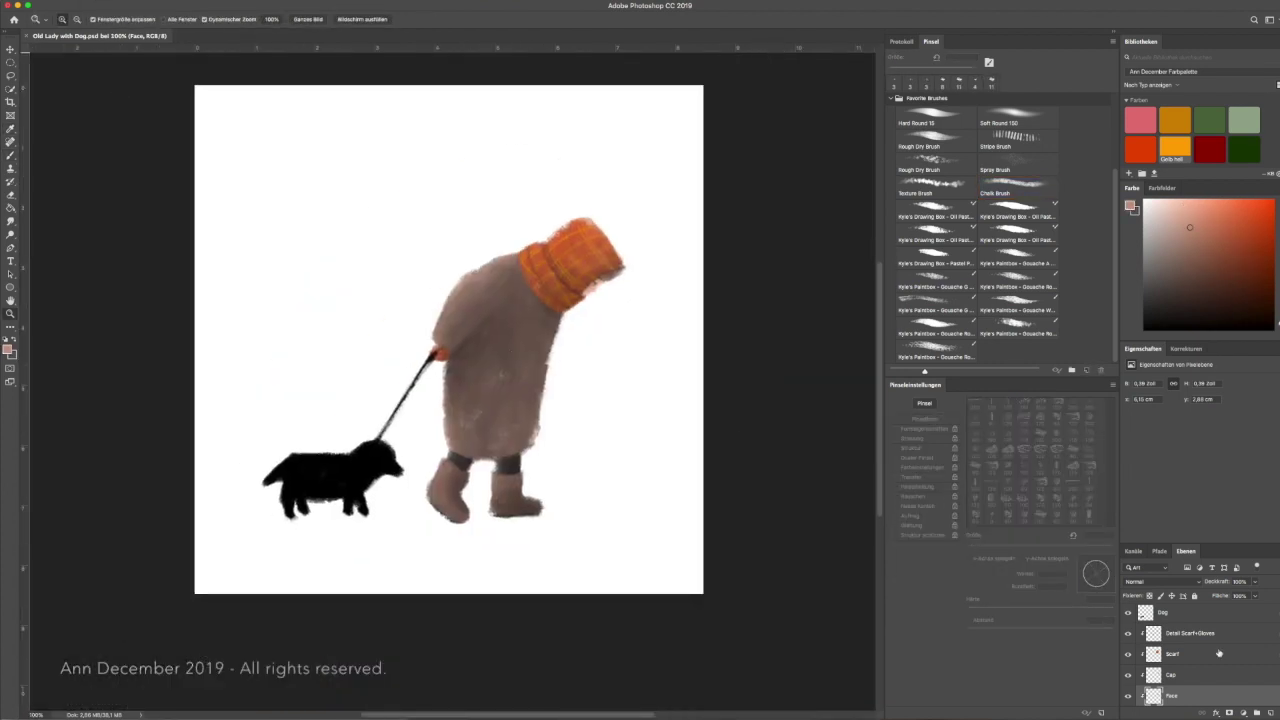
# Step: Name the layer 'Detail Coat' and draw a dark seam and faint check lines on the coat
pyautogui.write('Coat')
pyautogui.press('Return')
pyautogui.click(540, 352)
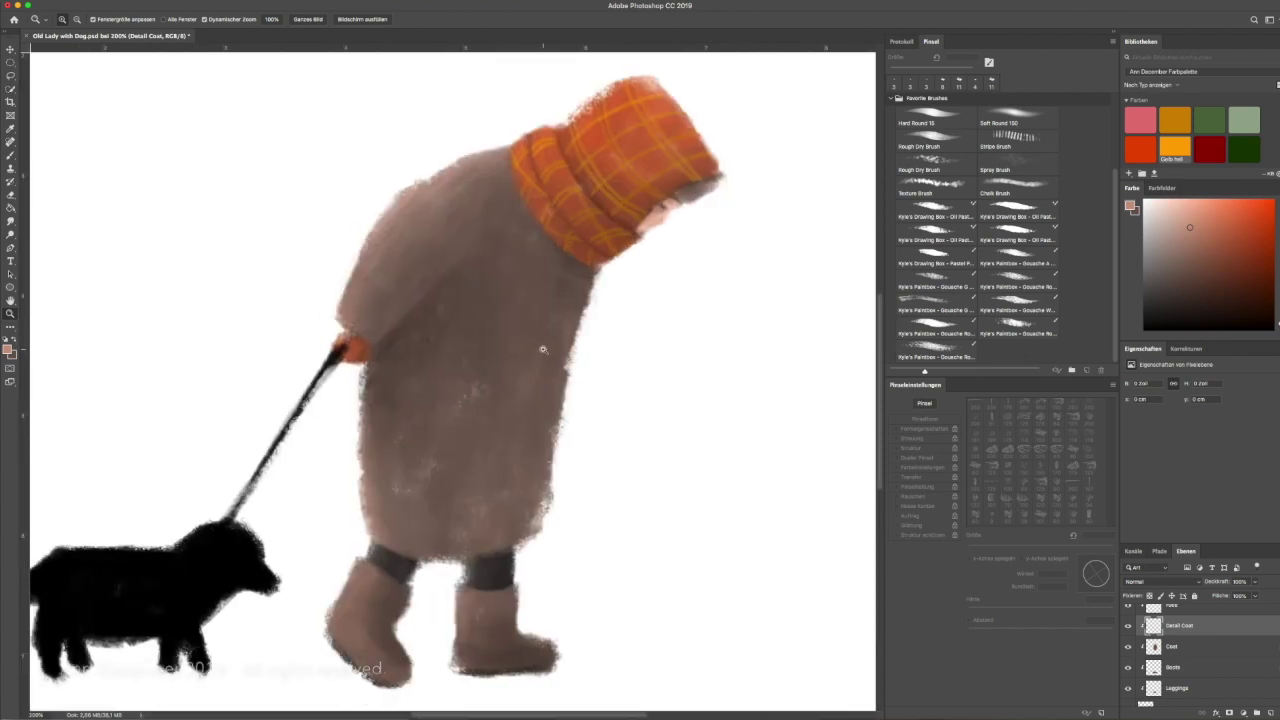
pyautogui.press('b')
pyautogui.moveTo(588, 270); pyautogui.dragTo(538, 500)
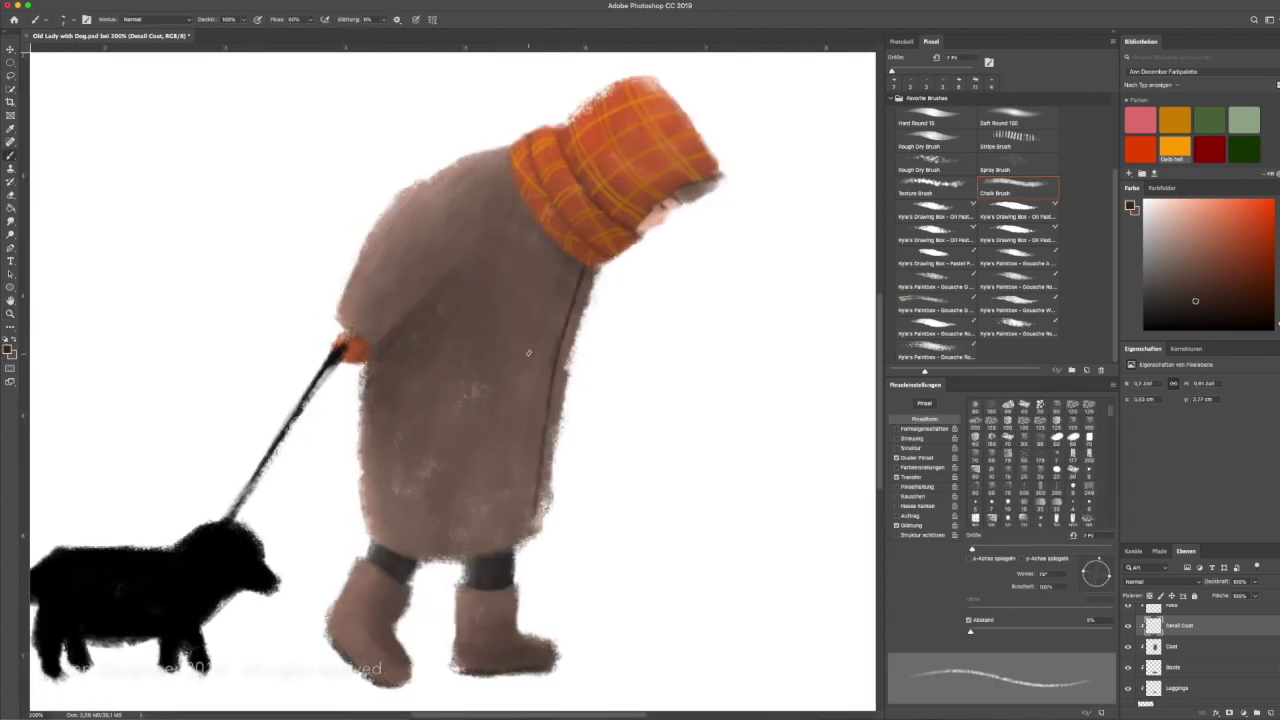
pyautogui.hotkey('shift', '6')
pyautogui.moveTo(566, 341); pyautogui.dragTo(564, 356)
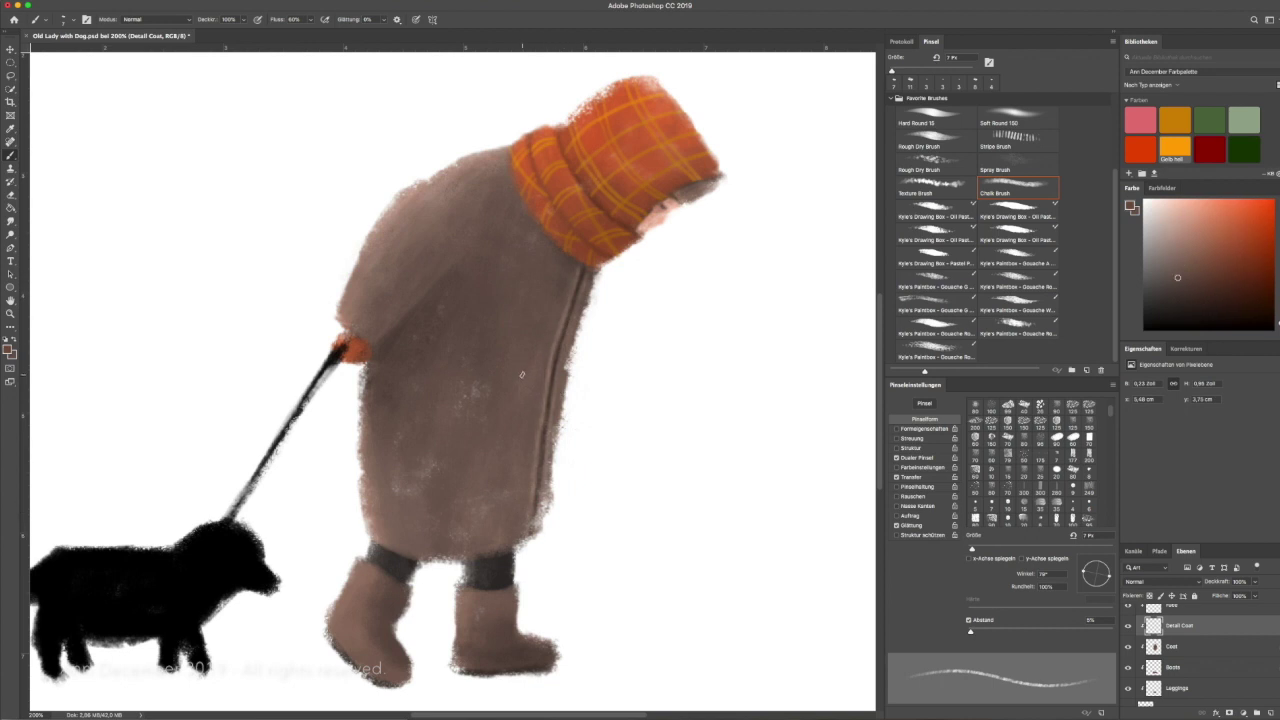
pyautogui.press('[')
pyautogui.press('[')
pyautogui.press('[')
pyautogui.keyDown('alt'); pyautogui.click(432, 306); pyautogui.keyUp('alt')
pyautogui.keyDown('alt'); pyautogui.click(344, 320); pyautogui.keyUp('alt')
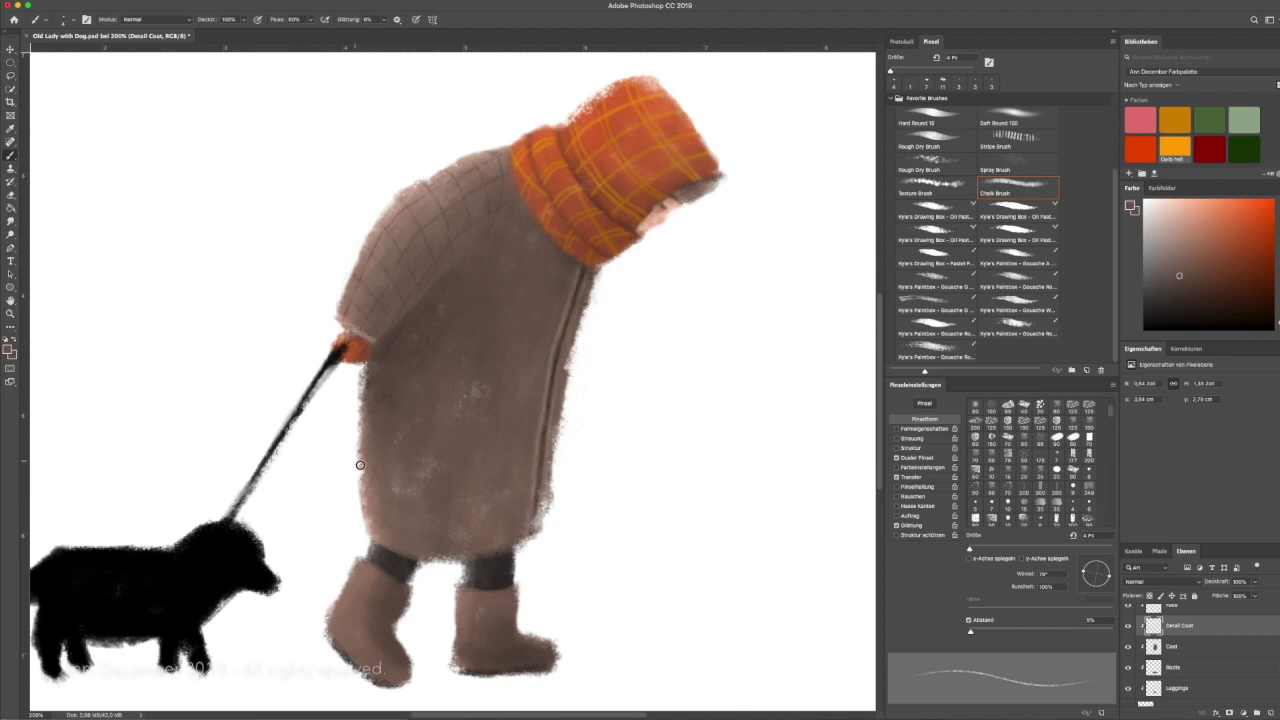
# Step: Paint lighter textured highlights on the Coat layer using sampled coat tones
pyautogui.hotkey('ctrl', '-')
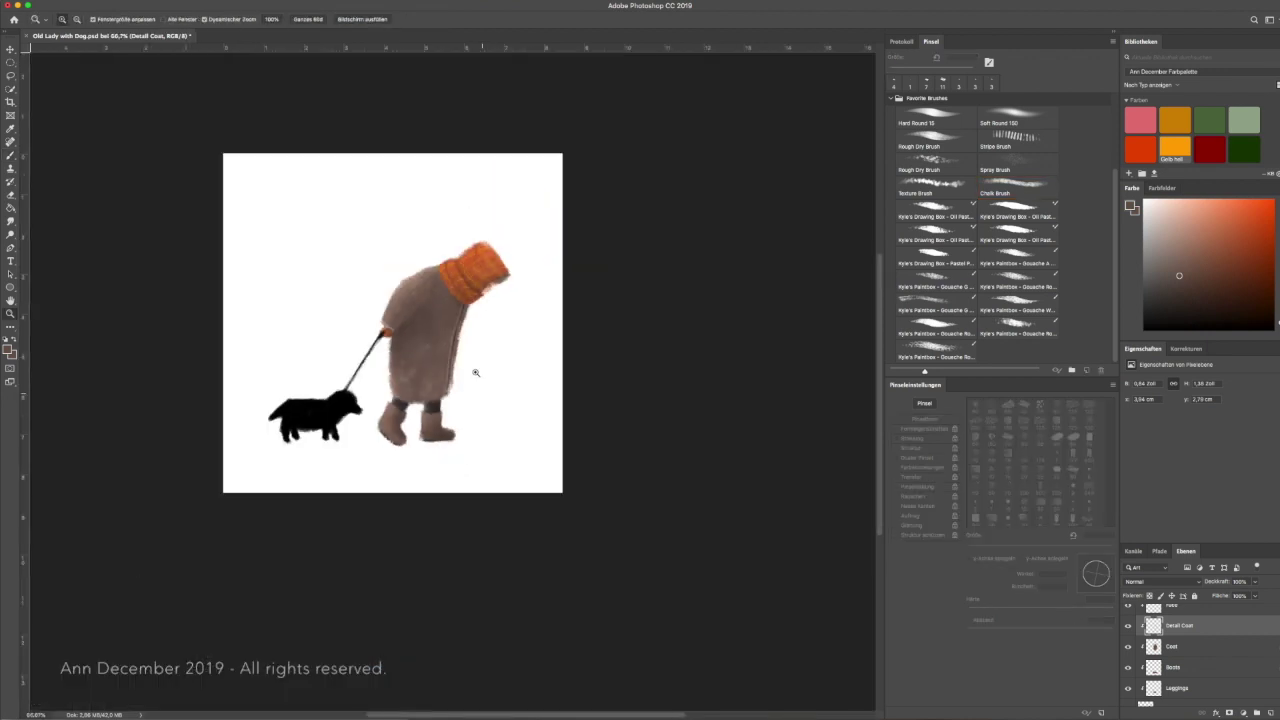
pyautogui.press('b')
pyautogui.keyDown('alt'); pyautogui.click(506, 362); pyautogui.keyUp('alt')
pyautogui.keyDown('alt'); pyautogui.click(476, 427); pyautogui.keyUp('alt')
pyautogui.moveTo(470, 420); pyautogui.dragTo(505, 430)
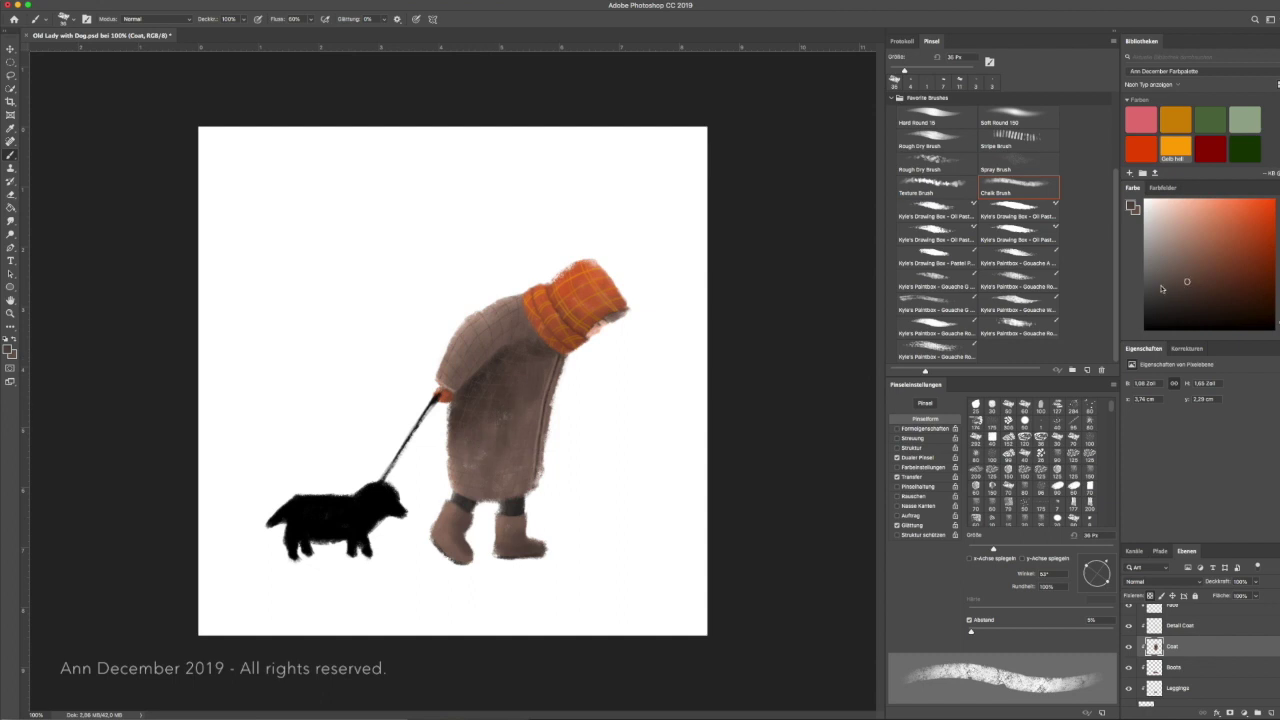
pyautogui.keyDown('alt'); pyautogui.click(520, 450); pyautogui.keyUp('alt')
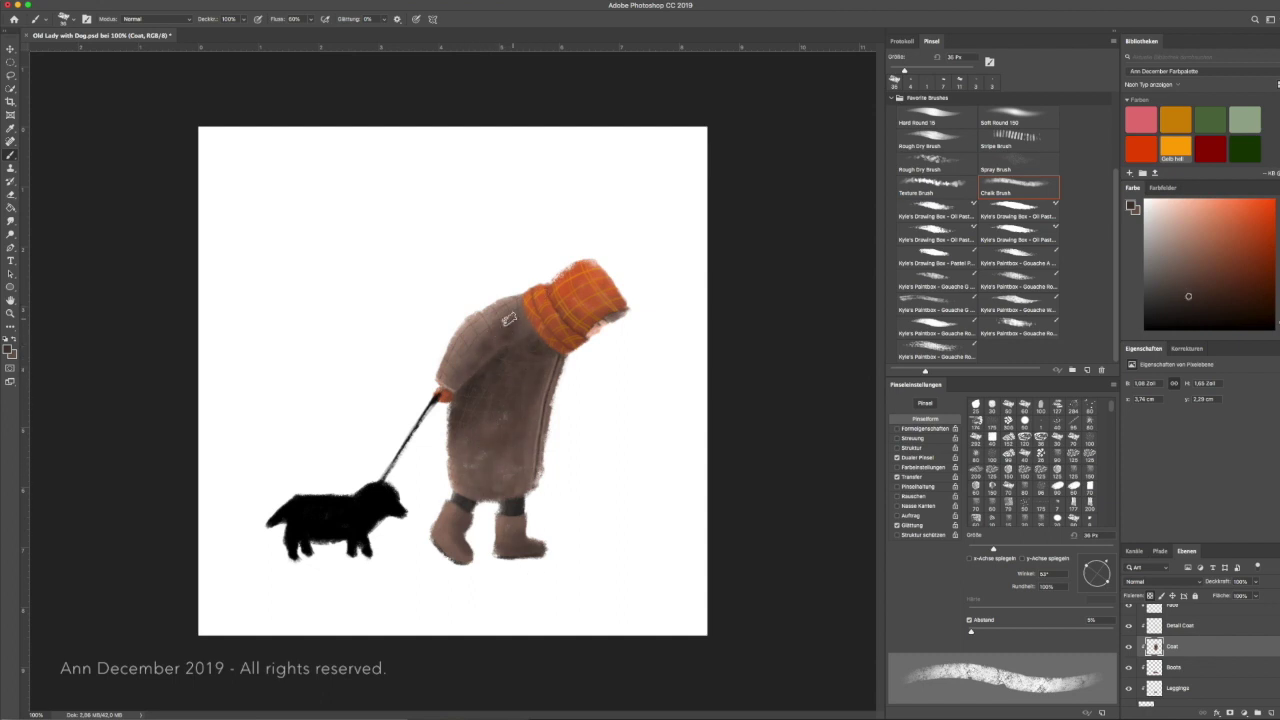
pyautogui.keyDown('alt'); pyautogui.click(461, 345); pyautogui.keyUp('alt')
pyautogui.click(1200, 667)
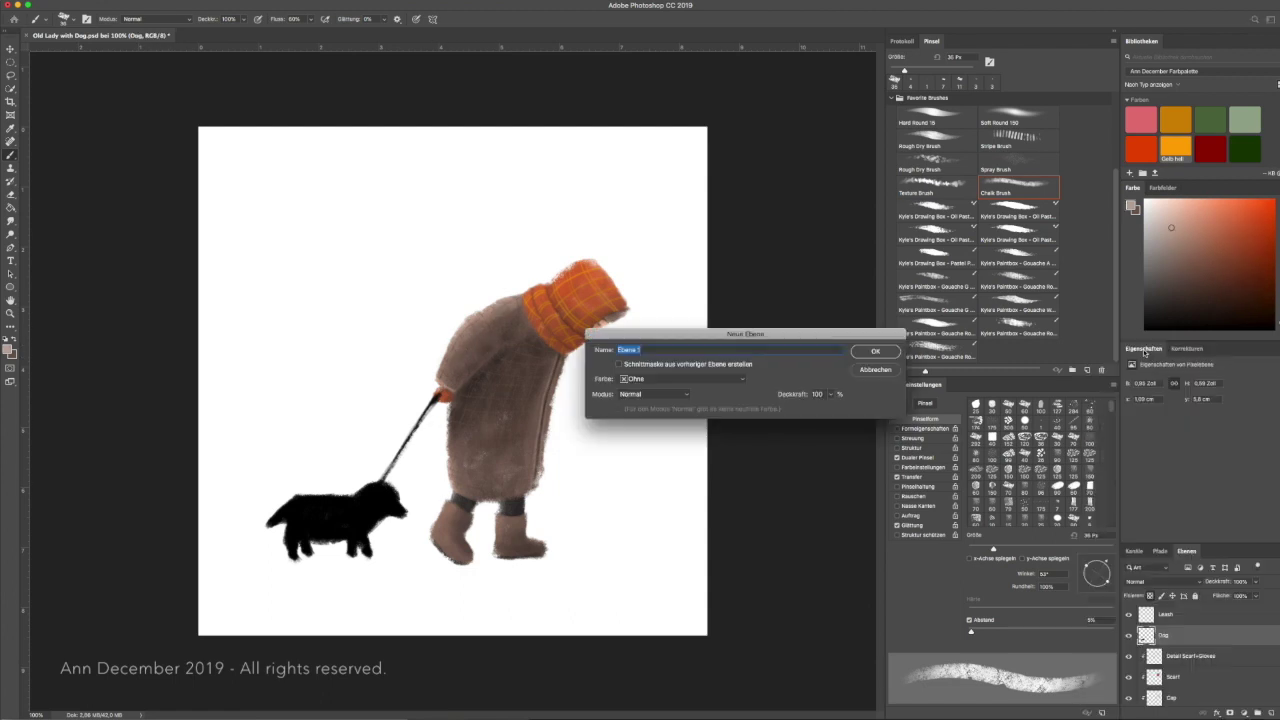
# Step: Paint brown fur over the dog's body, legs, head and chest with Hard Round
pyautogui.hotkey('shift', ',')
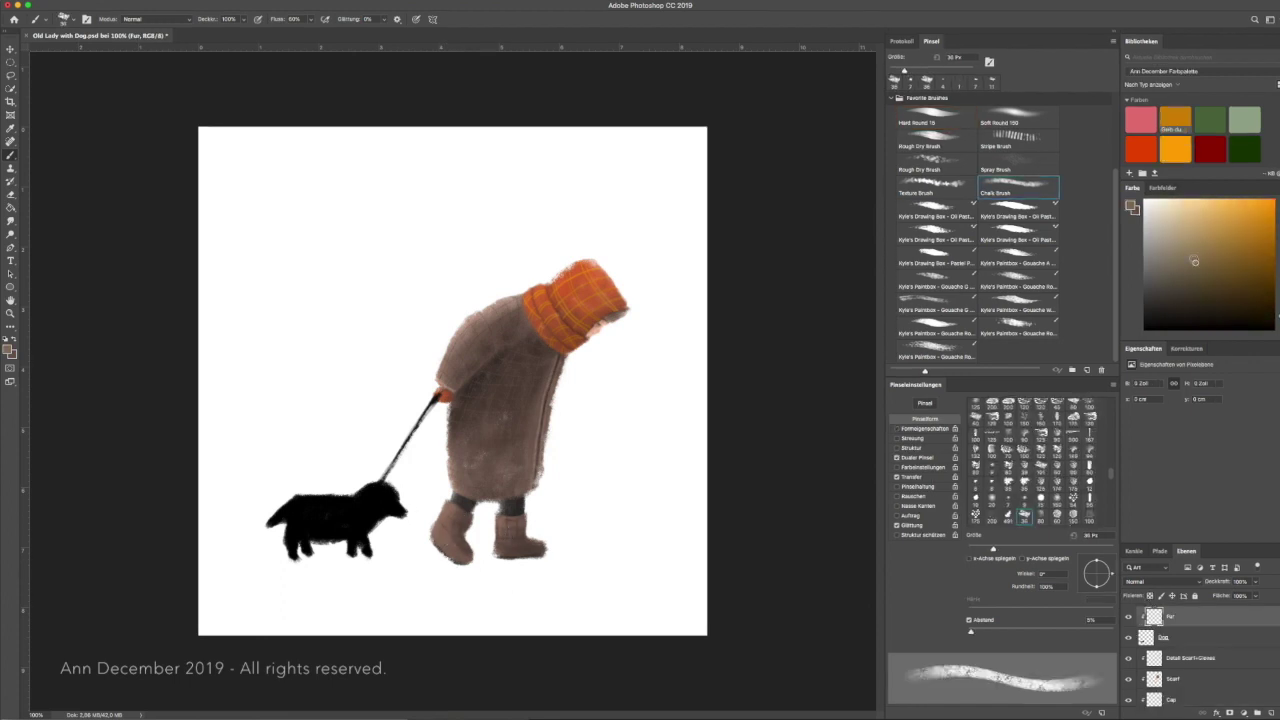
pyautogui.moveTo(325, 516); pyautogui.dragTo(309, 517)
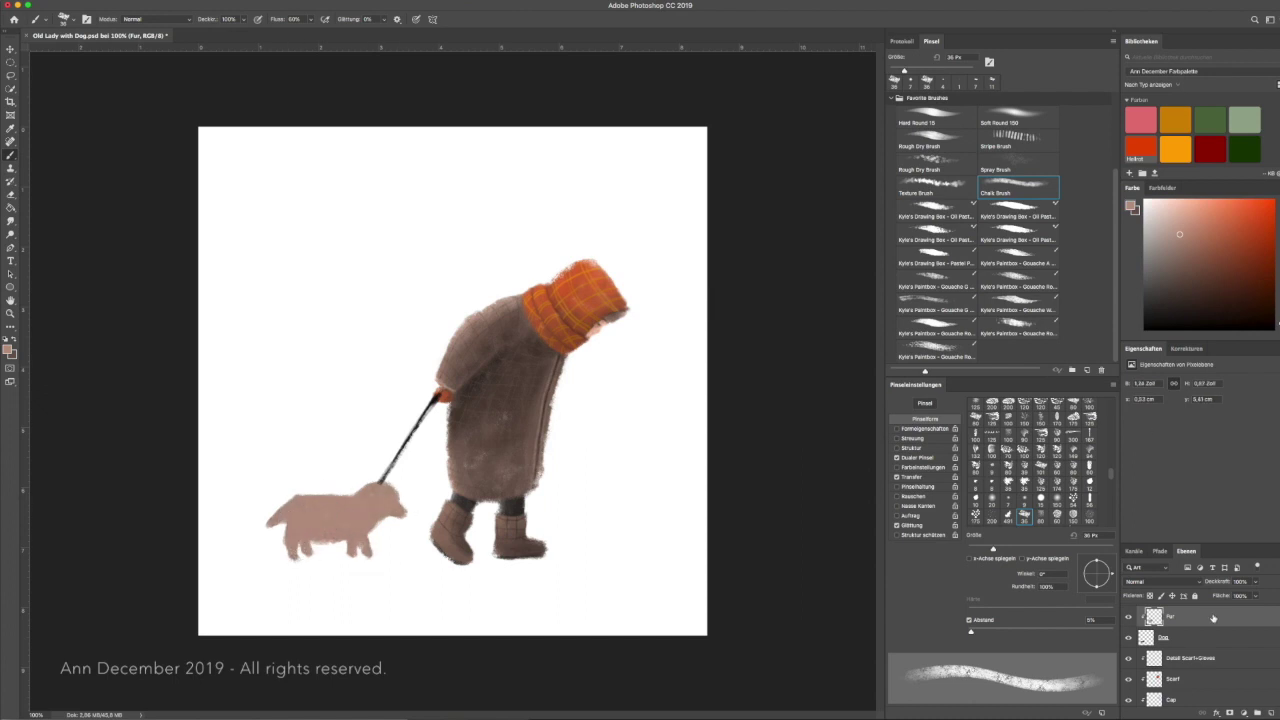
pyautogui.moveTo(397, 505); pyautogui.dragTo(358, 561)
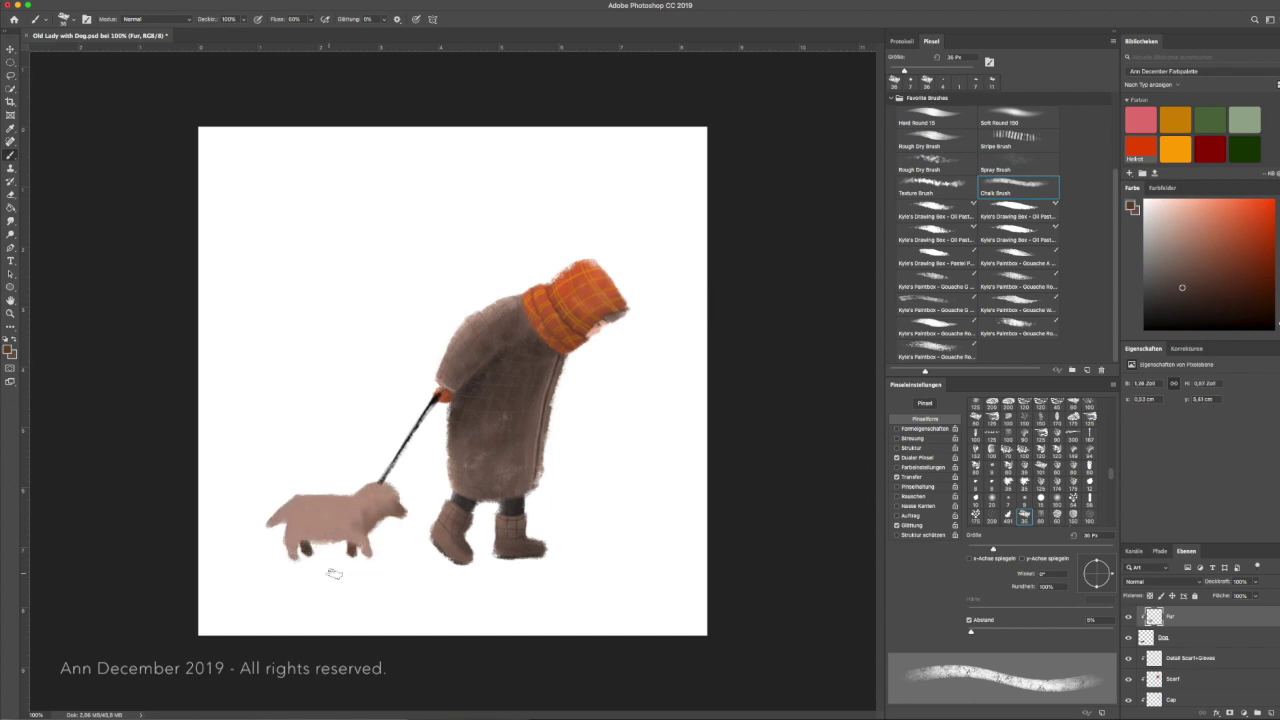
pyautogui.moveTo(318, 516)
pyautogui.mouseDown()
pyautogui.moveTo(345, 538)
pyautogui.moveTo(330, 528)
pyautogui.mouseUp()
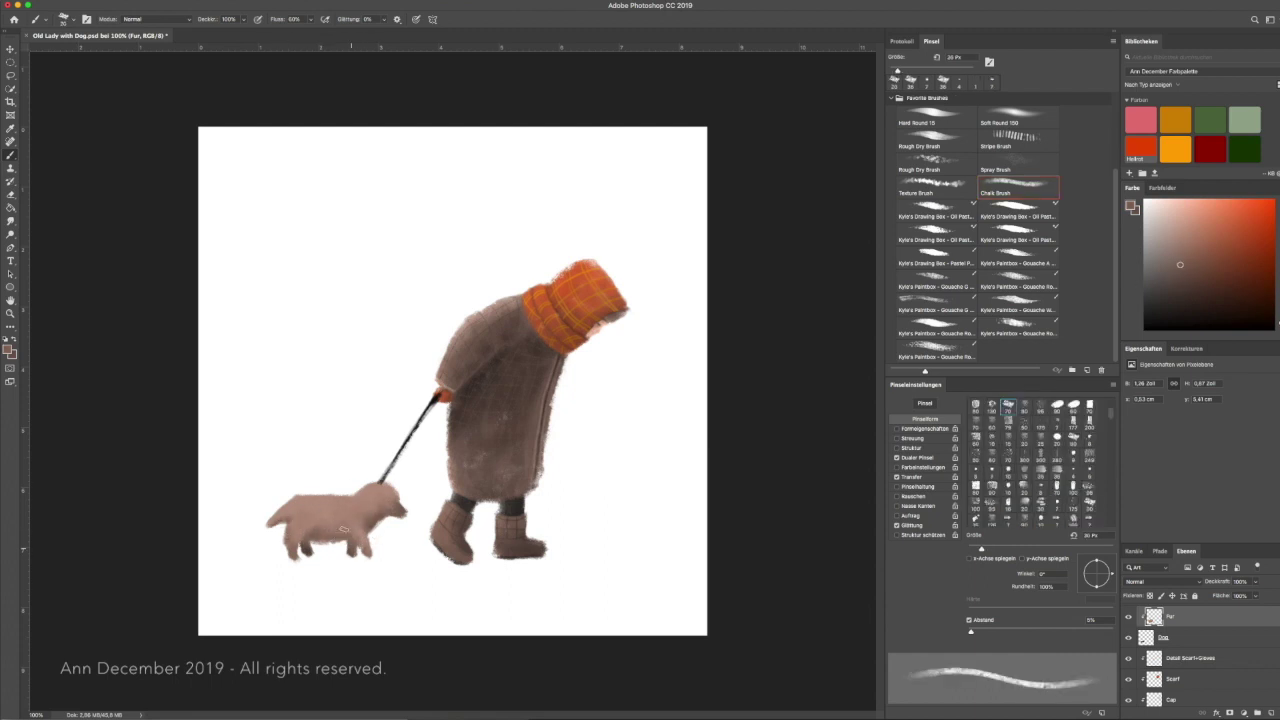
# Step: Add a 'Back Legs' layer from the Layers panel menu, then return to Fur with a 32 px brush
pyautogui.click(1272, 551)
pyautogui.write('Legs')
pyautogui.press('Return')
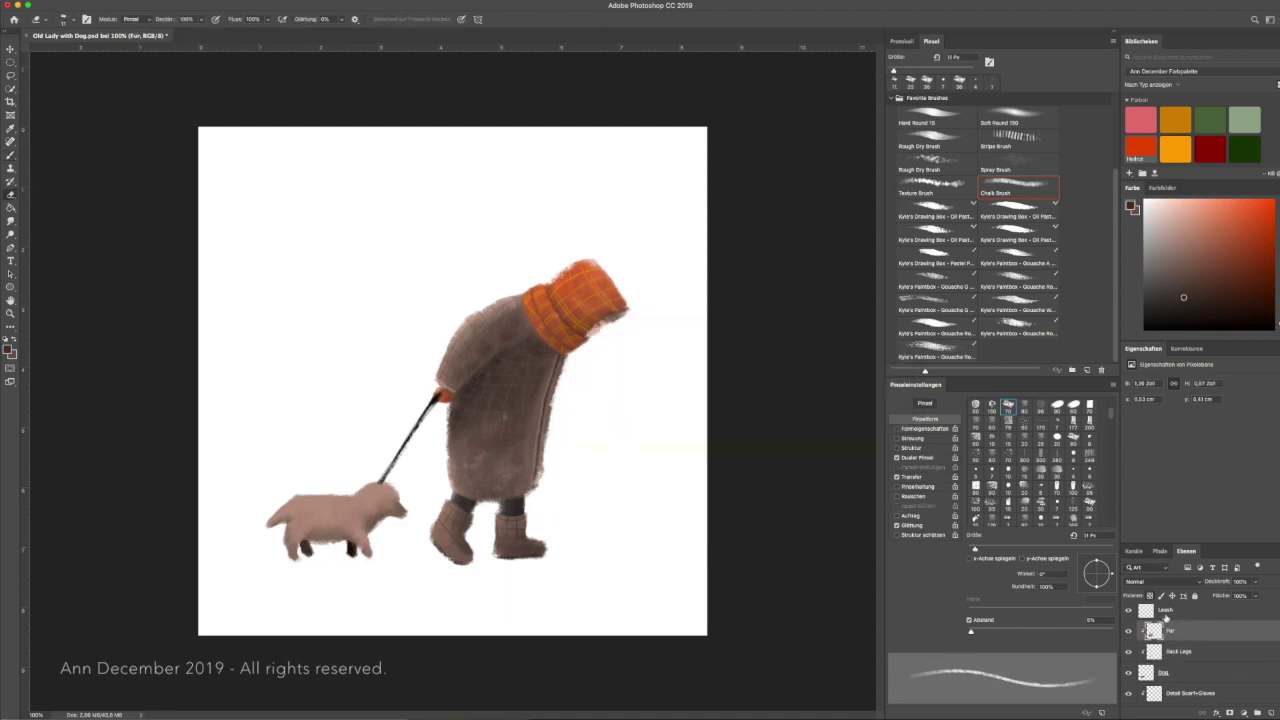
pyautogui.click(1178, 651)
pyautogui.press('b')
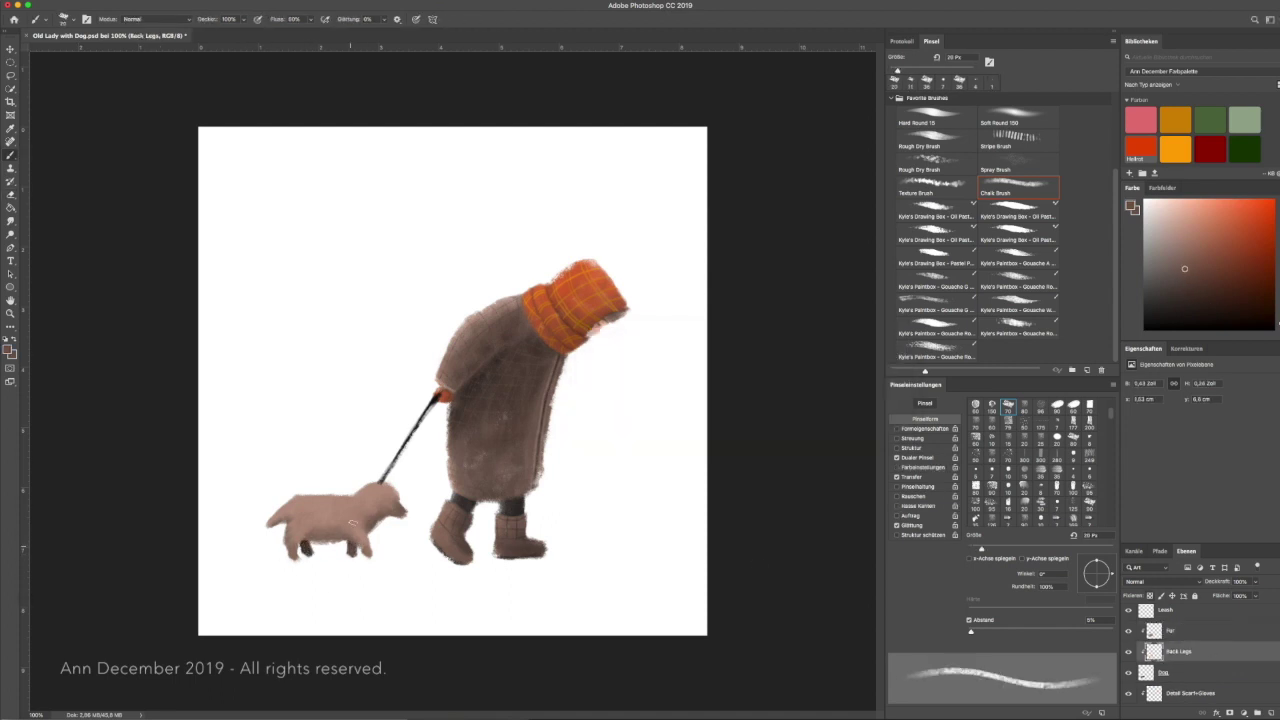
pyautogui.click(1180, 631)
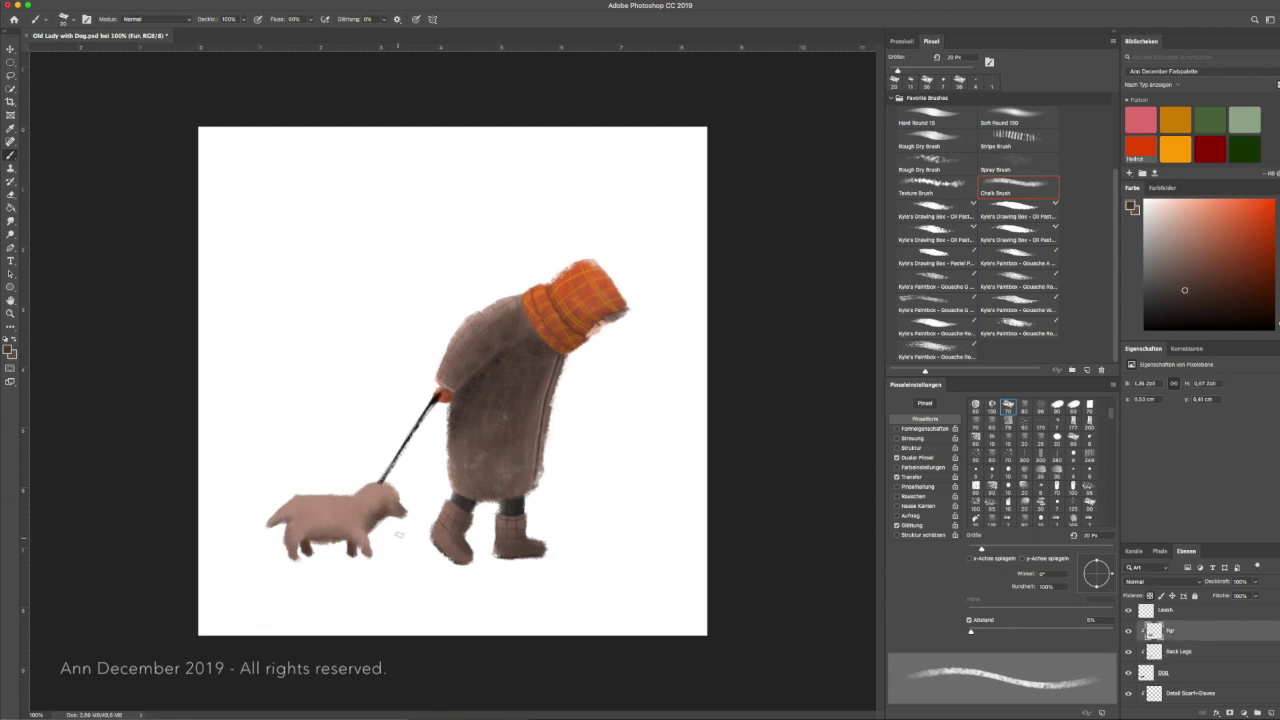
pyautogui.press(']')
pyautogui.press(']')
# Step: Add a new layer named 'Detail Dog'
pyautogui.hotkey('ctrl', 'shift', 'n')
pyautogui.write('Detail Dog')
pyautogui.press('Return')
# Step: Zoom in on the dog and paint a dark brown floppy ear on its head
pyautogui.press('z')
pyautogui.click(514, 388)
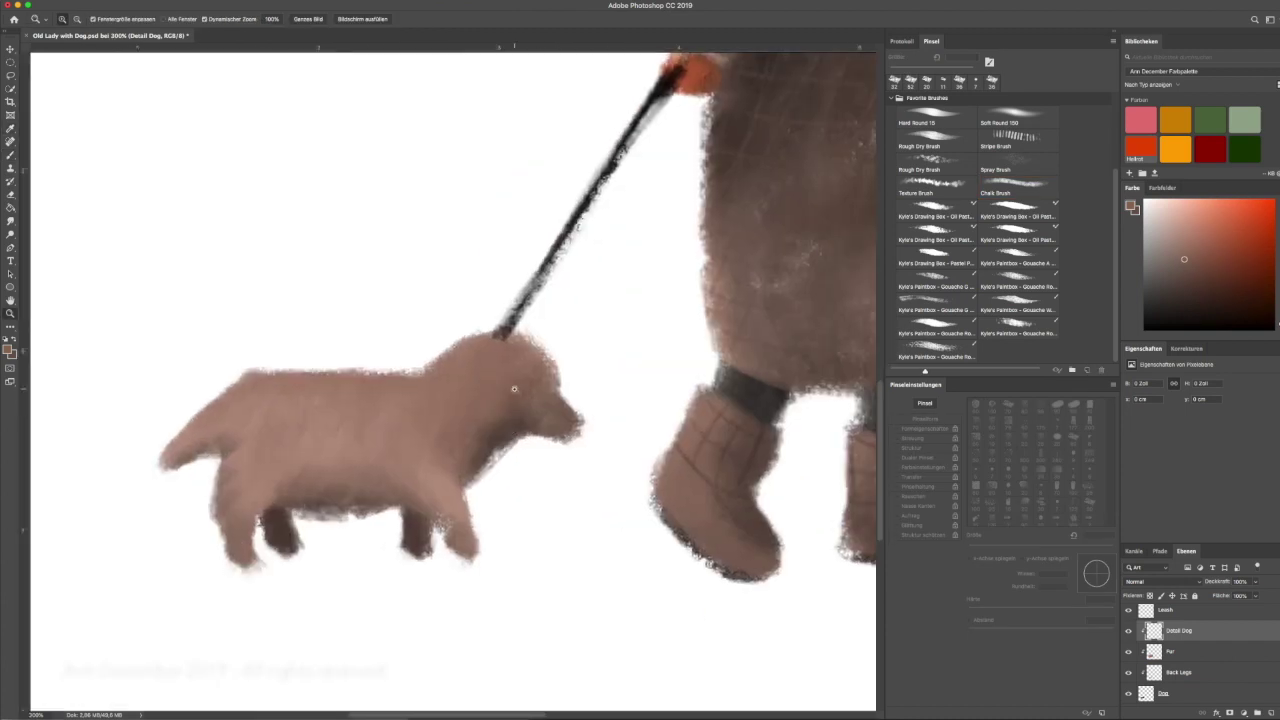
pyautogui.click(1018, 186)
pyautogui.moveTo(500, 340); pyautogui.dragTo(485, 395)
pyautogui.moveTo(505, 350)
pyautogui.mouseDown()
pyautogui.moveTo(470, 420)
pyautogui.moveTo(460, 392)
pyautogui.moveTo(466, 442)
pyautogui.mouseUp()
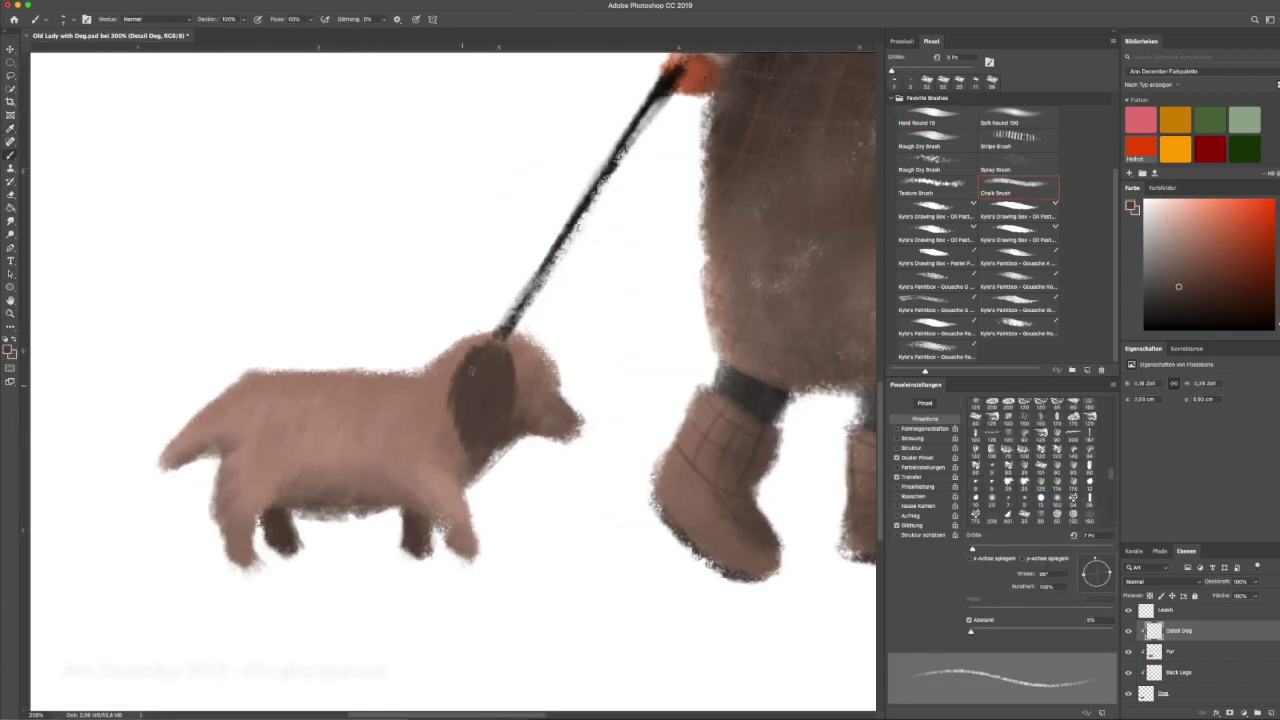
# Step: Paint light hair strands down over the dog's ear
pyautogui.press('e')
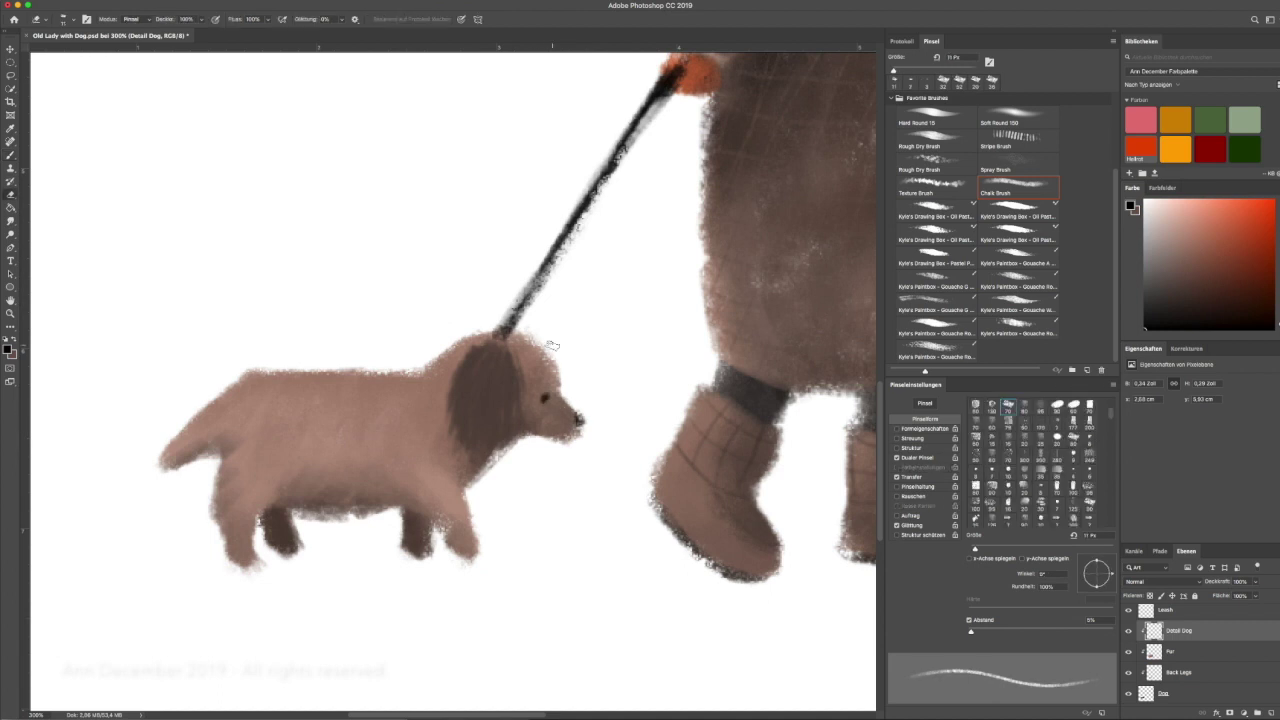
pyautogui.press('b')
pyautogui.keyDown('alt'); pyautogui.click(474, 388); pyautogui.keyUp('alt')
pyautogui.moveTo(470, 350); pyautogui.dragTo(490, 455)
pyautogui.moveTo(500, 382); pyautogui.dragTo(505, 456)
pyautogui.moveTo(462, 380); pyautogui.dragTo(466, 442)
pyautogui.moveTo(452, 380); pyautogui.dragTo(458, 460)
pyautogui.moveTo(480, 396); pyautogui.dragTo(482, 448)
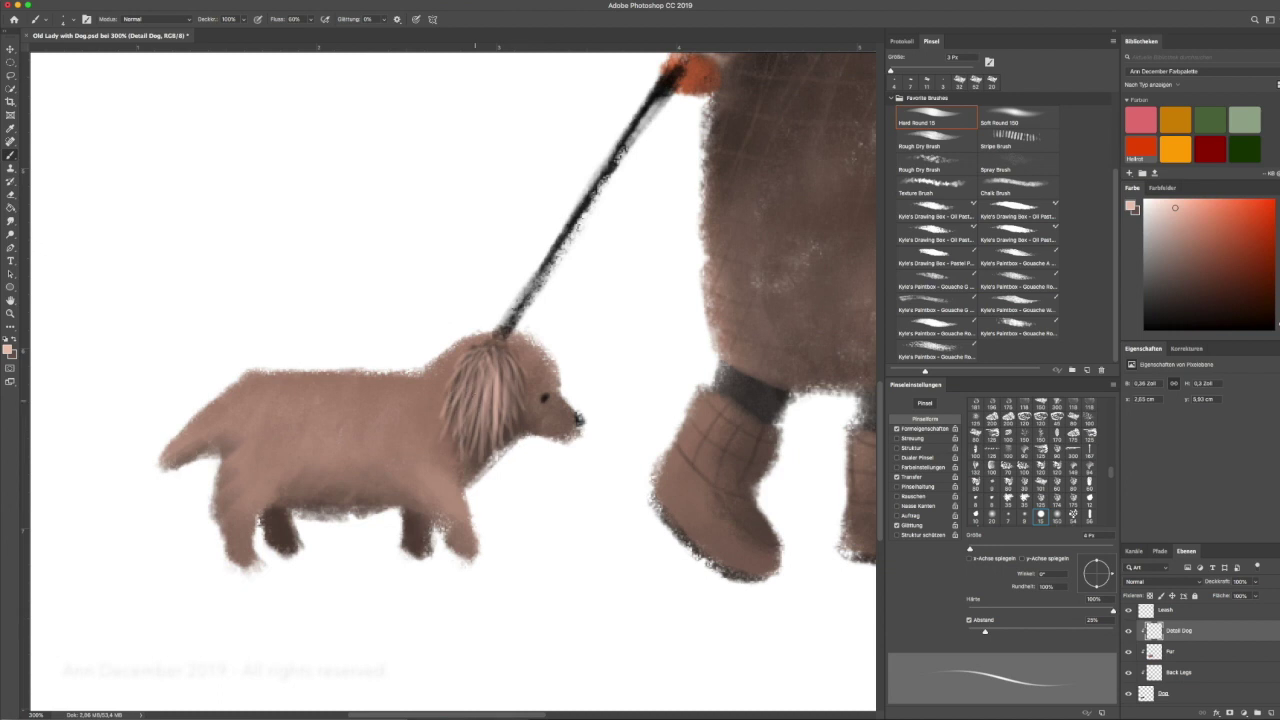
pyautogui.press('e')
# Step: Create a 'Dogs ears' layer and draw thin 2 px strands on the lower ear
pyautogui.hotkey('ctrl', 'shift', 'n')
pyautogui.write('Dogs ears')
pyautogui.press('Return')
pyautogui.click(1175, 120)
pyautogui.press('b')
pyautogui.press('[')
pyautogui.press('[')
pyautogui.press('[')
pyautogui.moveTo(504, 444); pyautogui.dragTo(514, 470)
# Step: Add darker ear strands with the Hard Round 15 brush, undoing and redoing mistaken strokes
pyautogui.click(1140, 148)
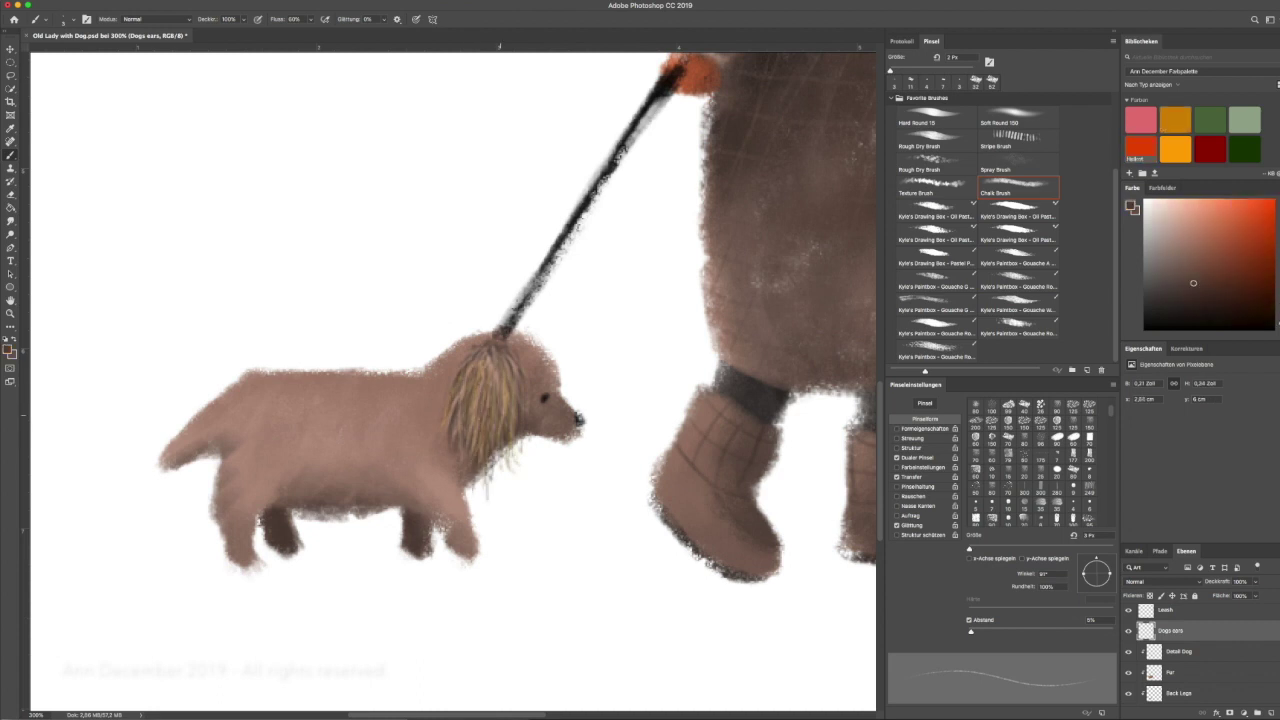
pyautogui.hotkey('shift', ',')
pyautogui.keyDown('alt'); pyautogui.click(483, 370); pyautogui.keyUp('alt')
pyautogui.moveTo(470, 360); pyautogui.dragTo(505, 420)
pyautogui.moveTo(495, 360); pyautogui.dragTo(512, 412)
pyautogui.hotkey('shift', '.')
pyautogui.hotkey('ctrl', 'z')
pyautogui.hotkey('ctrl', 'z')
pyautogui.hotkey('ctrl', 'z')
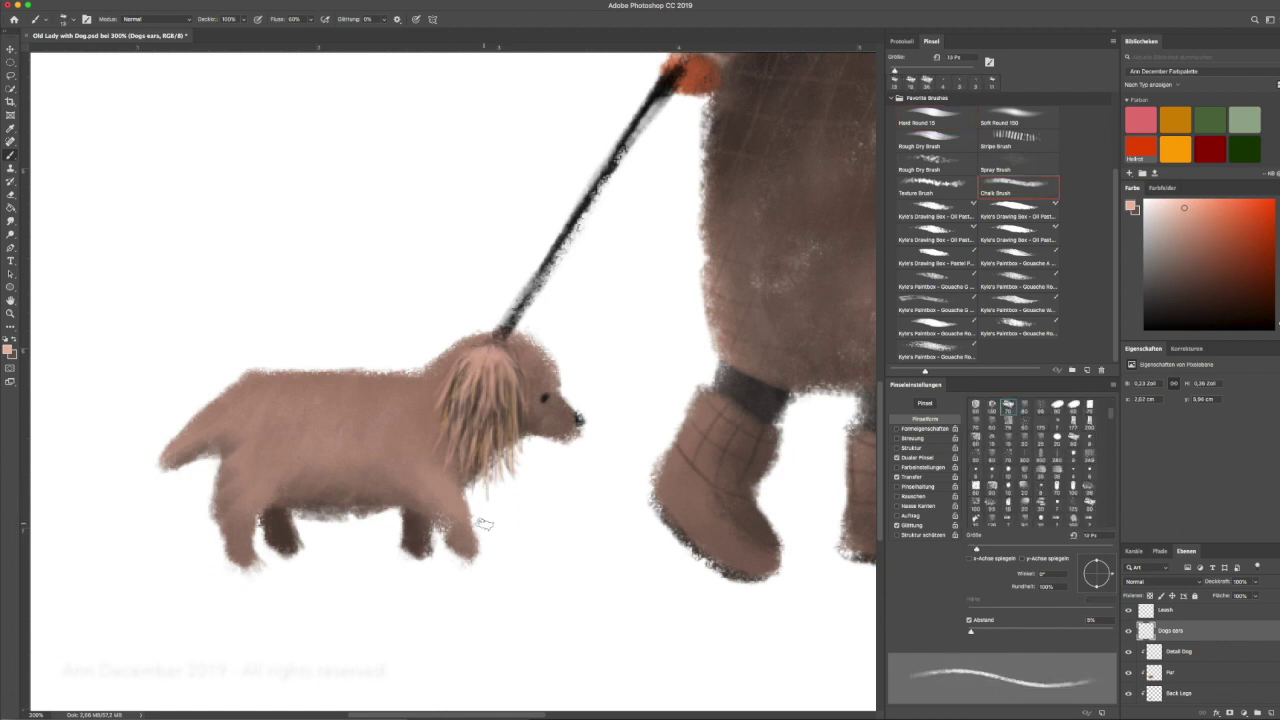
pyautogui.keyDown('alt'); pyautogui.click(480, 370); pyautogui.keyUp('alt')
pyautogui.moveTo(470, 355); pyautogui.dragTo(500, 390)
pyautogui.hotkey('alt', '[')
pyautogui.hotkey('alt', '[')
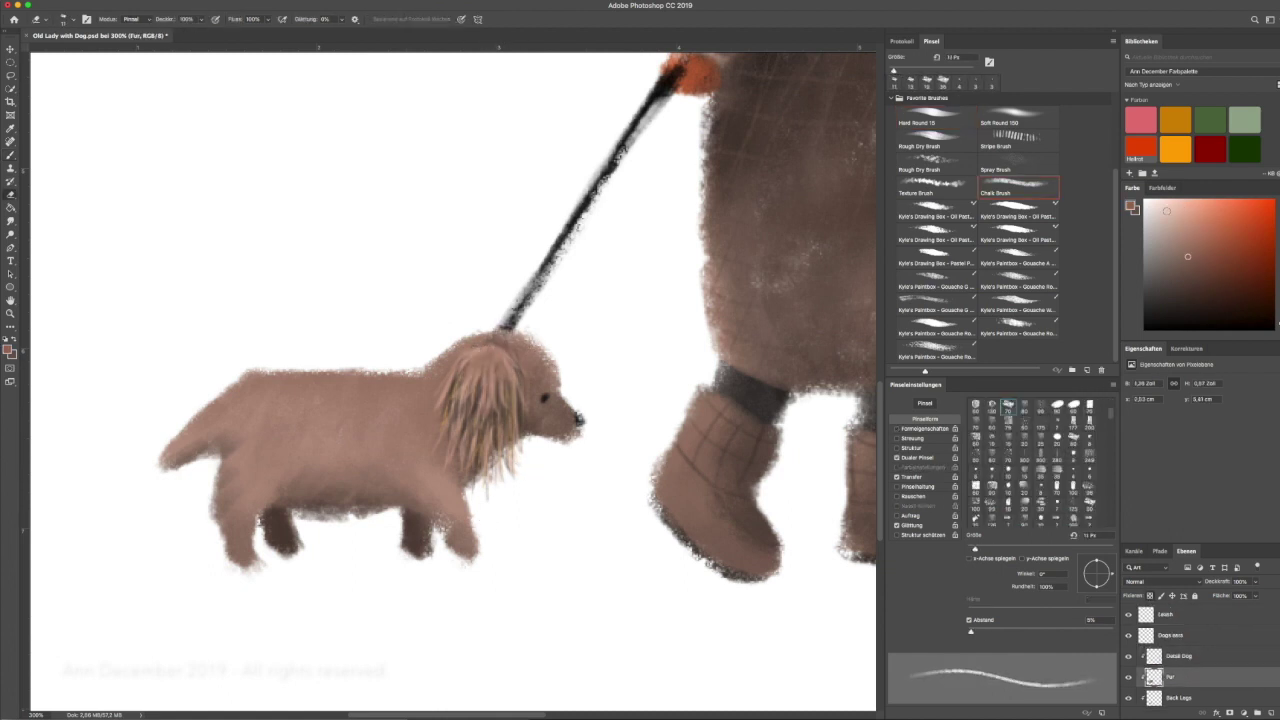
# Step: Paint a small dark eye on the dog's head with a smaller brush
pyautogui.keyDown('alt'); pyautogui.click(525, 404); pyautogui.keyUp('alt')
pyautogui.press('[')
pyautogui.click(544, 398)
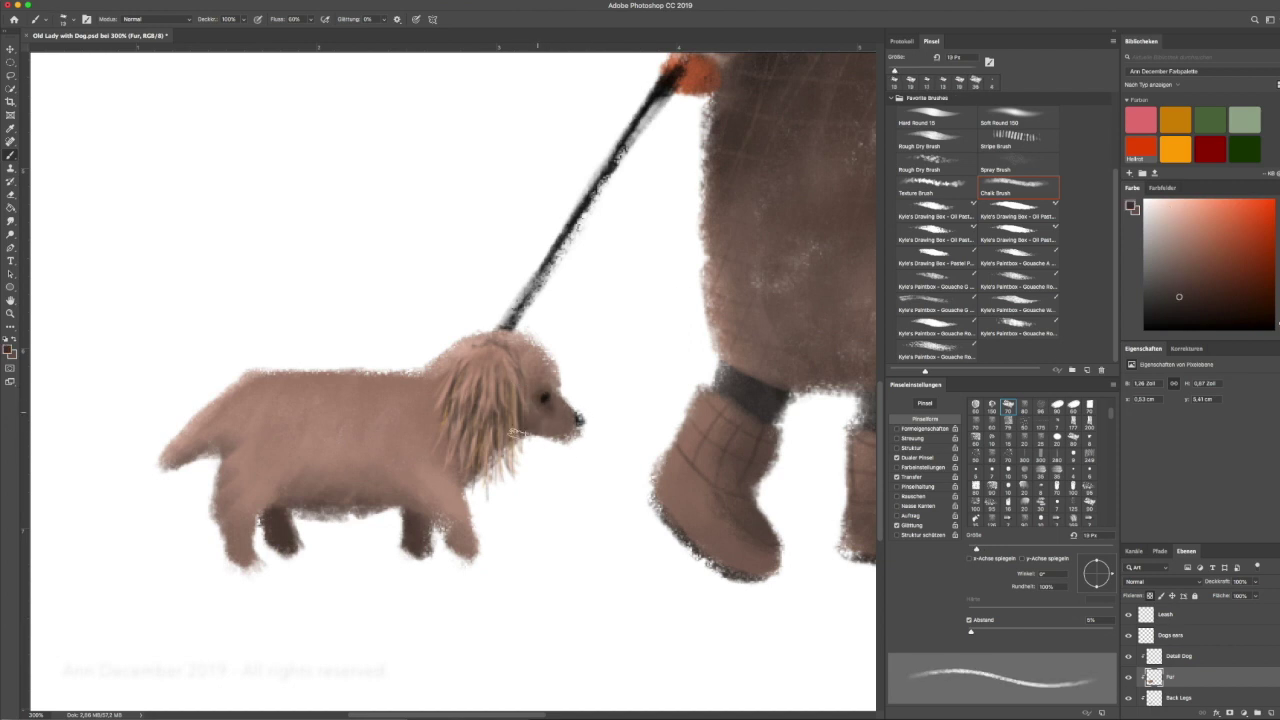
pyautogui.keyDown('alt'); pyautogui.click(546, 381); pyautogui.keyUp('alt')
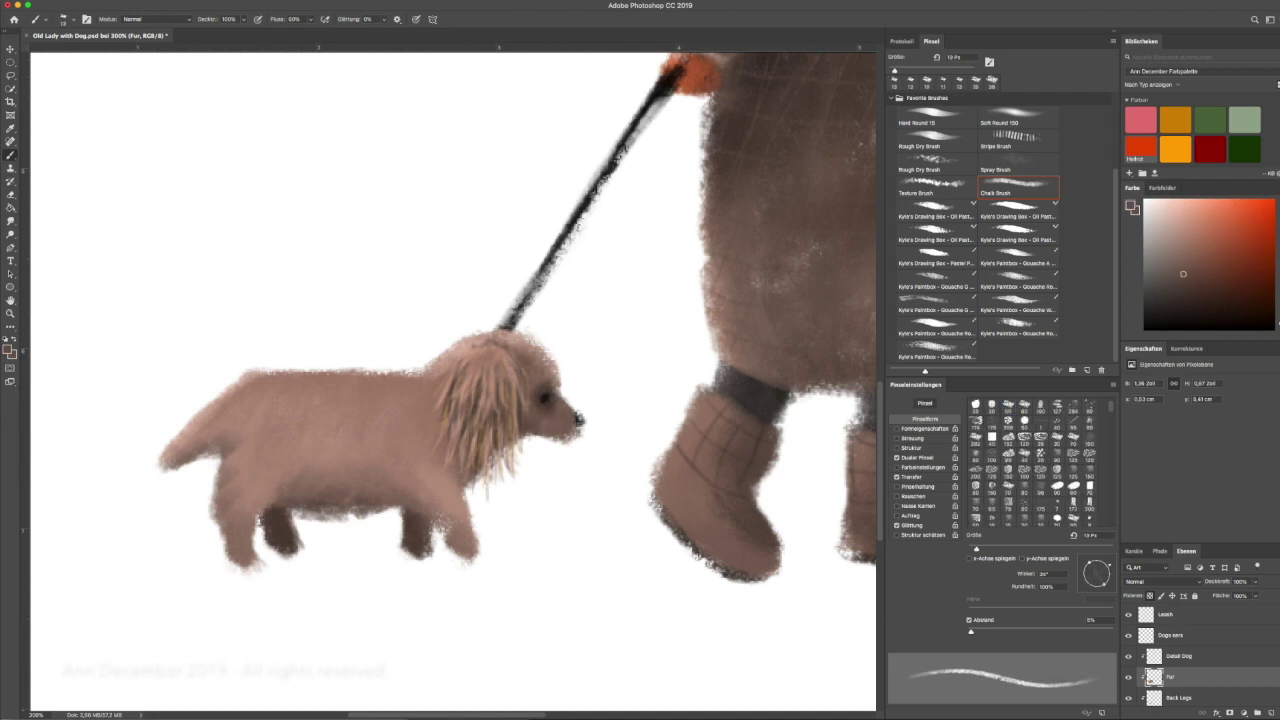
pyautogui.hotkey('alt', '[')
pyautogui.hotkey('alt', '[')
pyautogui.press('e')
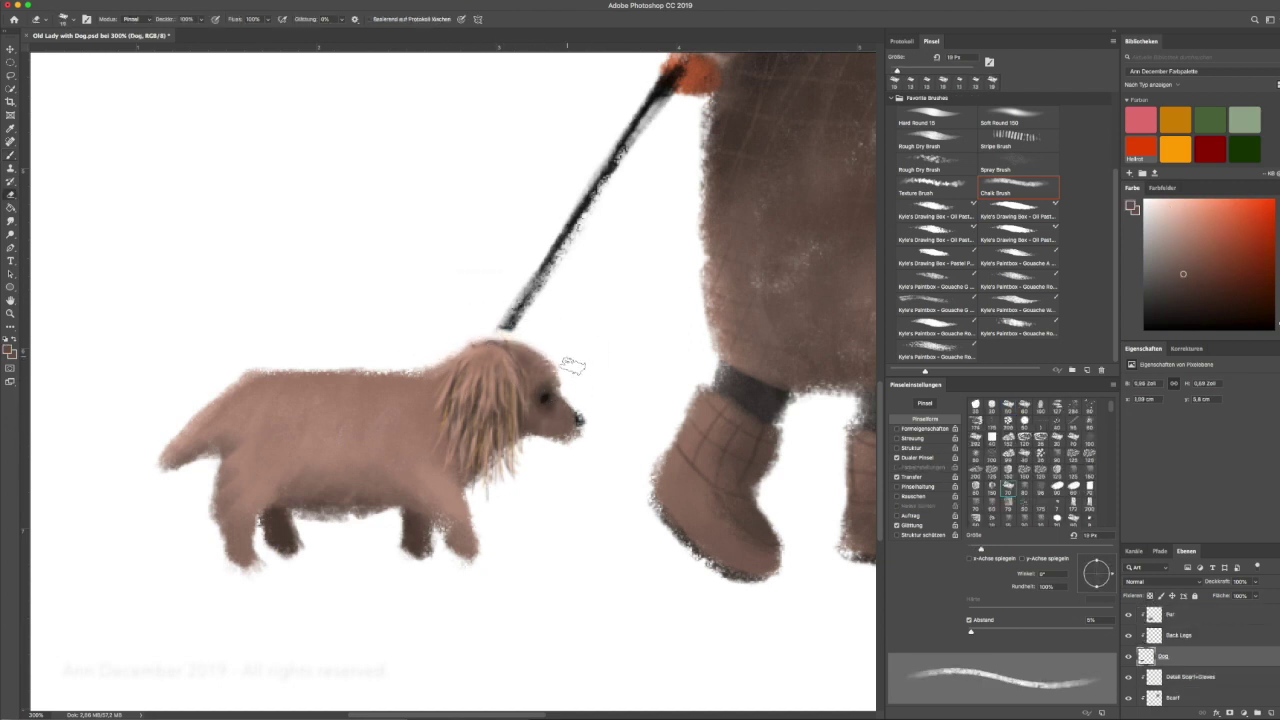
pyautogui.hotkey('alt', ']')
pyautogui.hotkey('alt', ']')
pyautogui.hotkey('alt', ']')
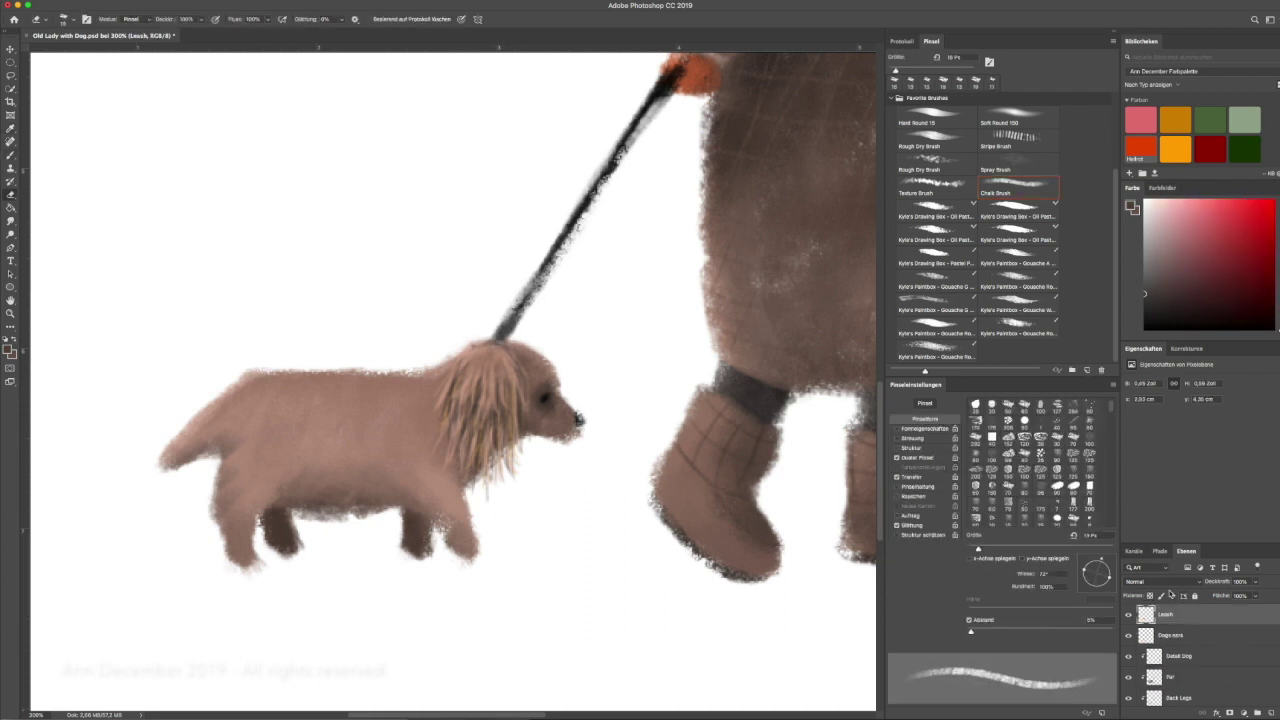
# Step: Create a 'Dogs Coat' layer and paint an orange-red coat over the dog's back
pyautogui.hotkey('ctrl', 'shift', 'n')
pyautogui.write('Dogs Coat')
pyautogui.press('Return')
pyautogui.click(1140, 148)
pyautogui.moveTo(410, 370)
pyautogui.mouseDown()
pyautogui.moveTo(225, 378)
pyautogui.moveTo(293, 390)
pyautogui.moveTo(410, 380)
pyautogui.moveTo(410, 440)
pyautogui.moveTo(380, 500)
pyautogui.moveTo(308, 441)
pyautogui.mouseUp()
# Step: Erase the coat's ragged top and bottom edges, then check the whole picture
pyautogui.press('e')
pyautogui.moveTo(251, 337); pyautogui.dragTo(334, 343)
pyautogui.moveTo(260, 495); pyautogui.dragTo(322, 508)
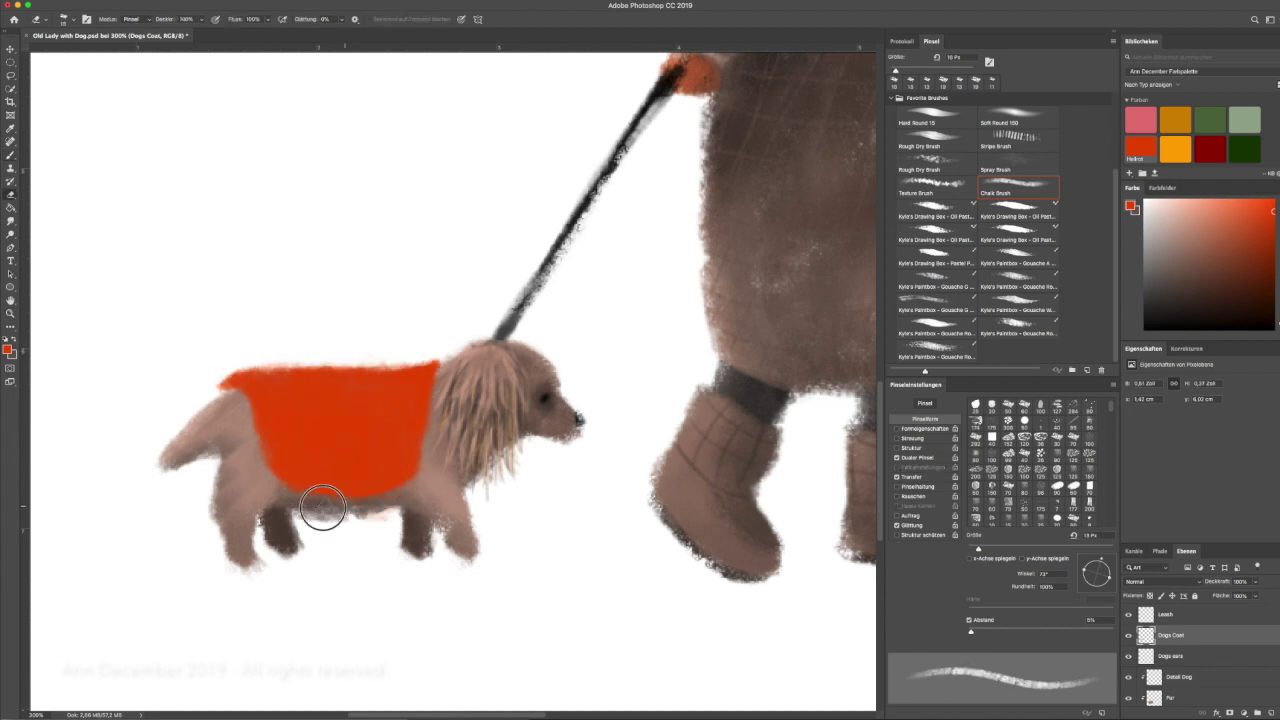
pyautogui.press('b')
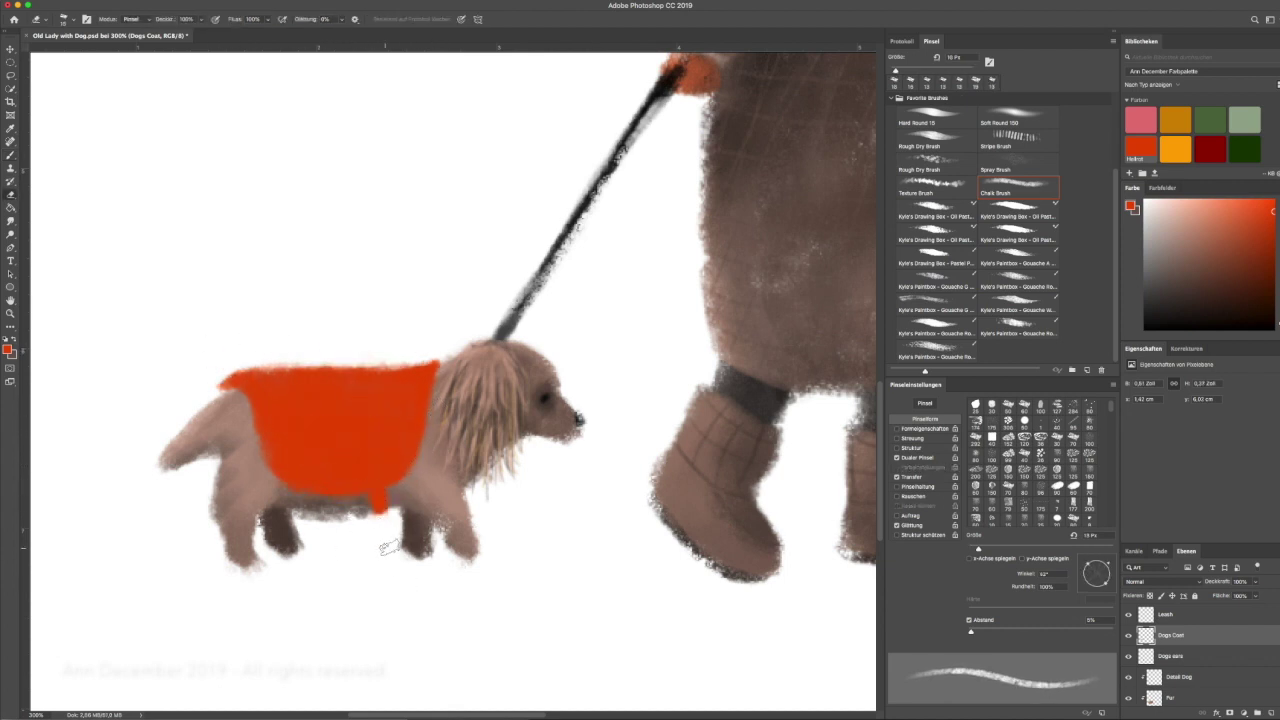
pyautogui.press('z')
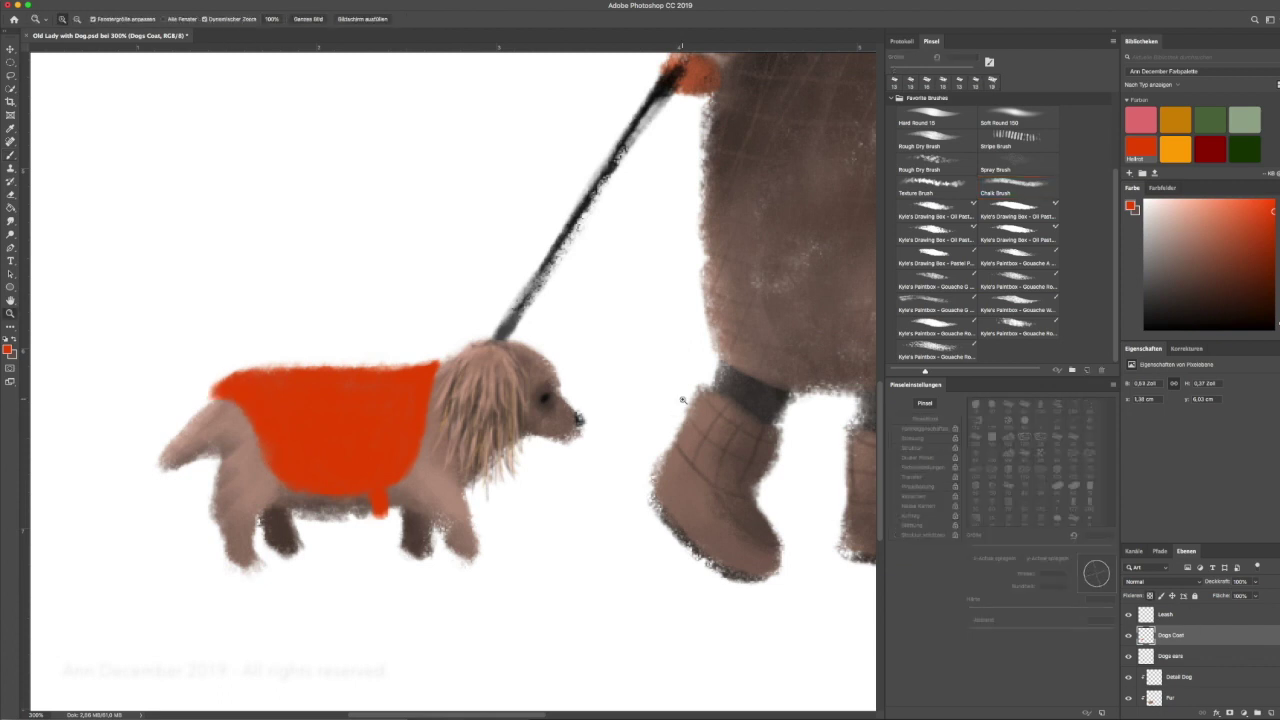
pyautogui.press('super+1')
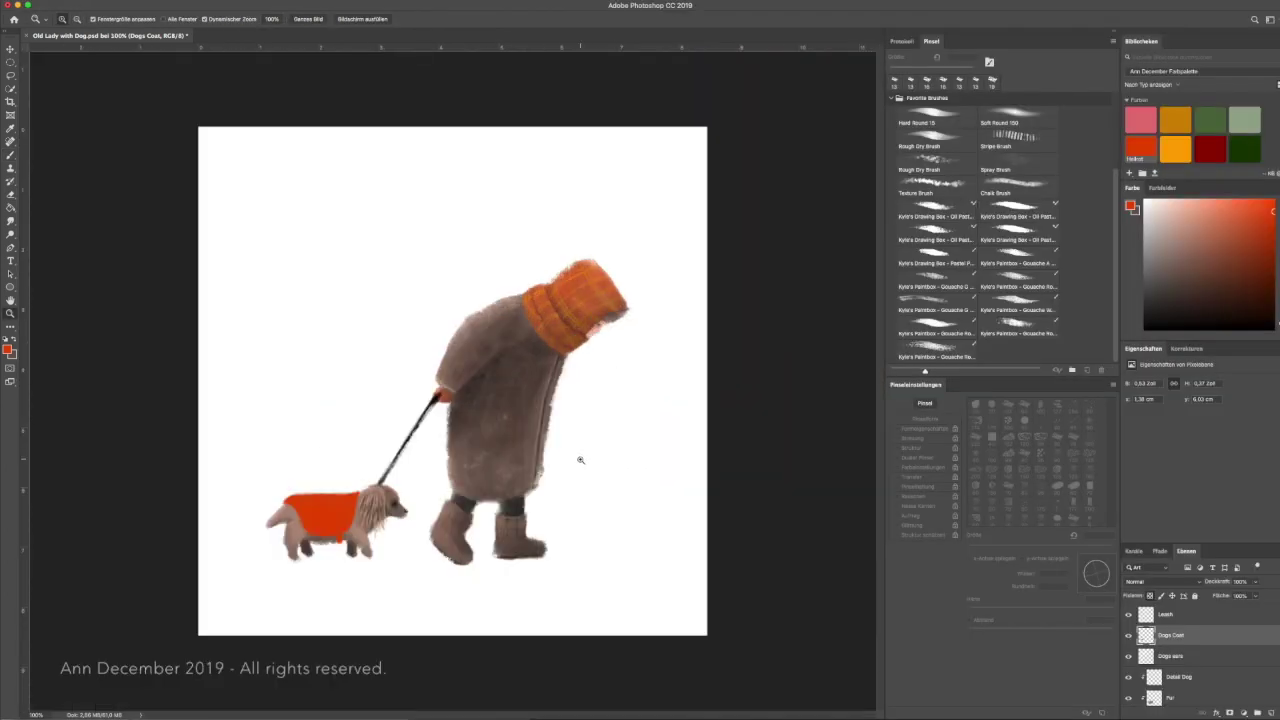
pyautogui.click(486, 475)
# Step: Add a 'Shadow Dogs Coat' layer with a softened dark shadow along the coat's left edge
pyautogui.press('super+shift+n')
pyautogui.write('Shadow Dogs Coat')
pyautogui.press('Return')
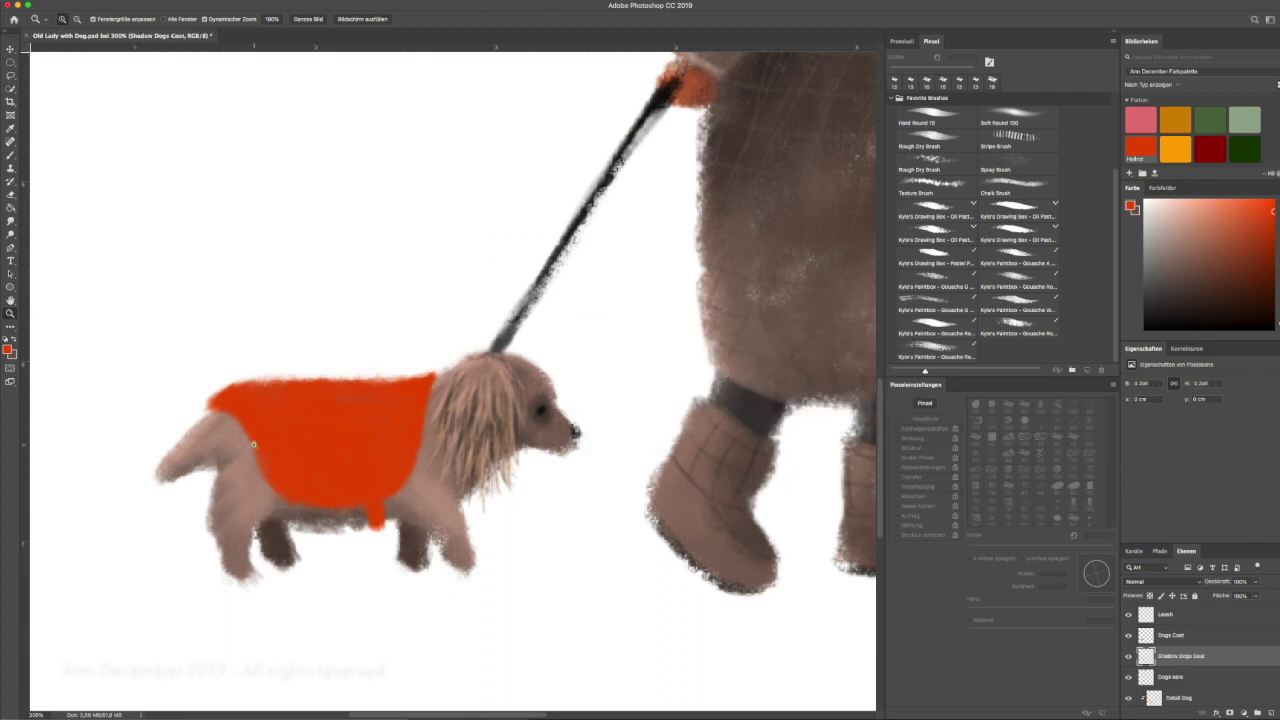
pyautogui.press('b')
pyautogui.press('e')
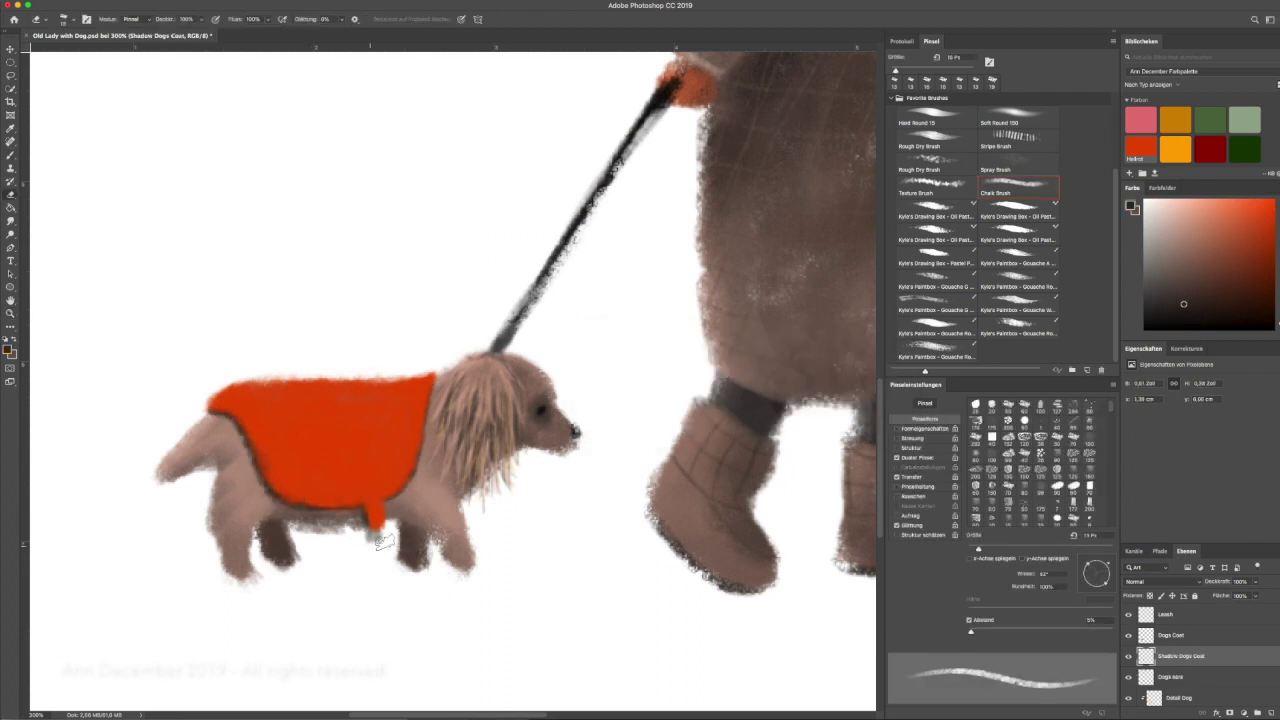
pyautogui.moveTo(220, 440); pyautogui.dragTo(265, 508)
# Step: Create a clipped 'Dogs Coat Detail' layer and pick a coat colour and brush size for the strap
pyautogui.hotkey('alt', ']')
pyautogui.press('super+shift+n')
pyautogui.write('Dogs Coat Detail')
pyautogui.press('Return')
pyautogui.press('b')
pyautogui.moveTo(375, 525); pyautogui.dragTo(350, 525)
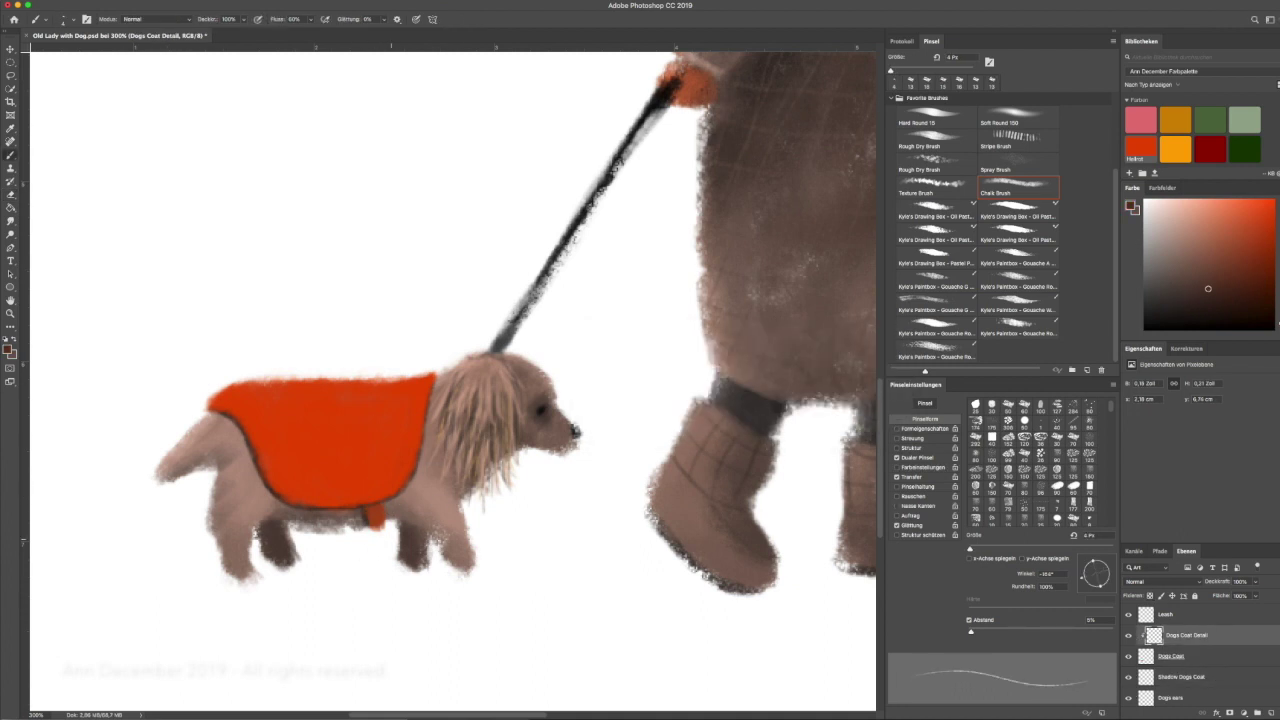
pyautogui.moveTo(384, 397); pyautogui.dragTo(420, 397)
pyautogui.keyDown('alt'); pyautogui.click(292, 394); pyautogui.keyUp('alt')
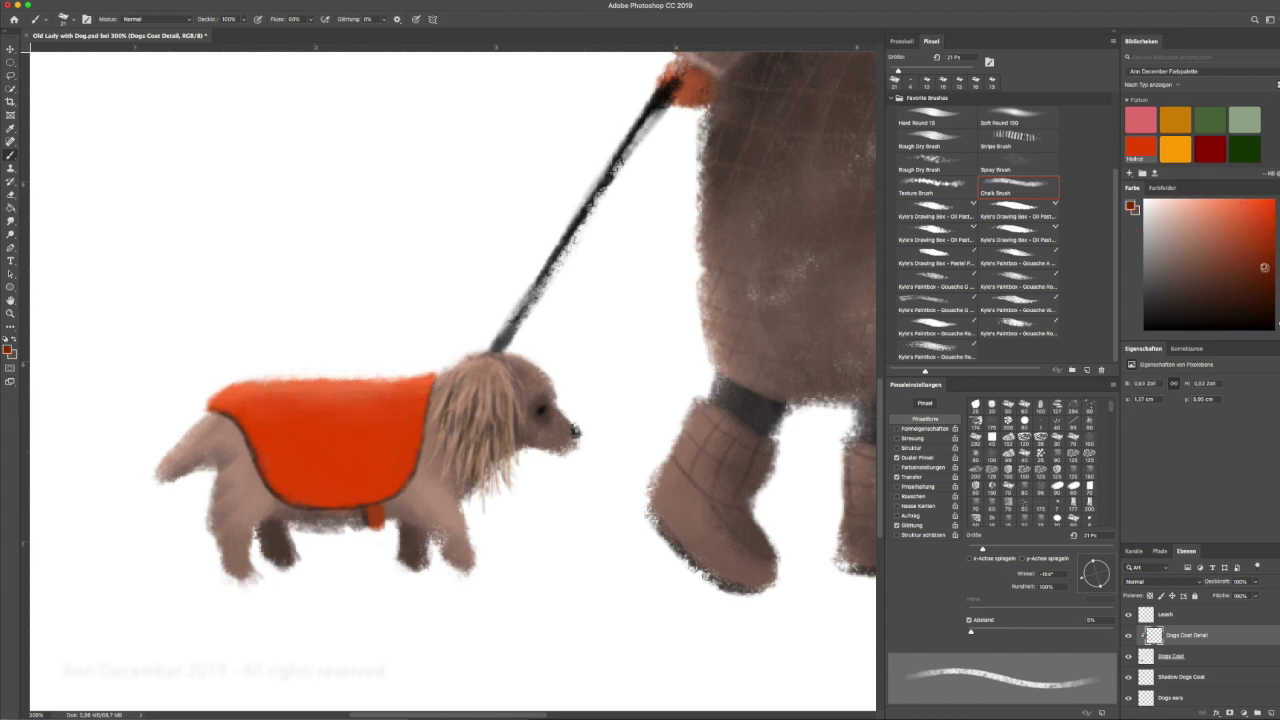
pyautogui.hotkey('shift', ',')
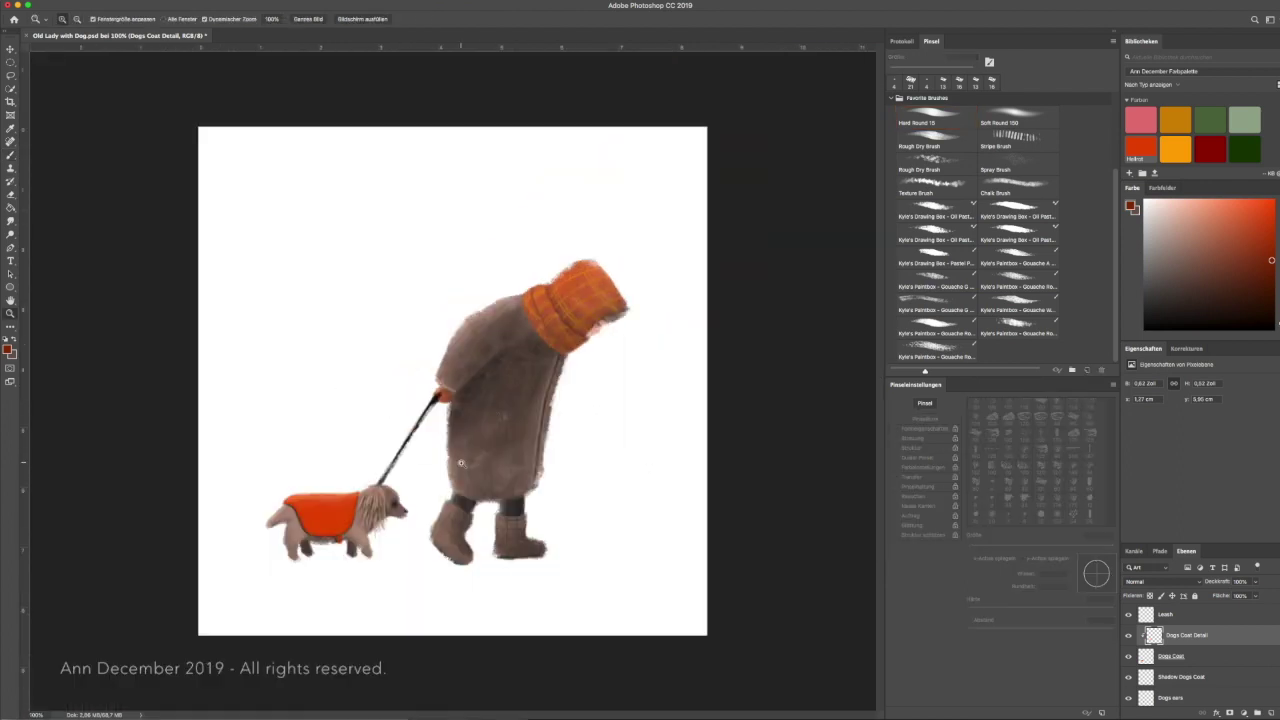
# Step: Nudge the old lady and dog slightly left and up
pyautogui.hotkey('shift', ',')
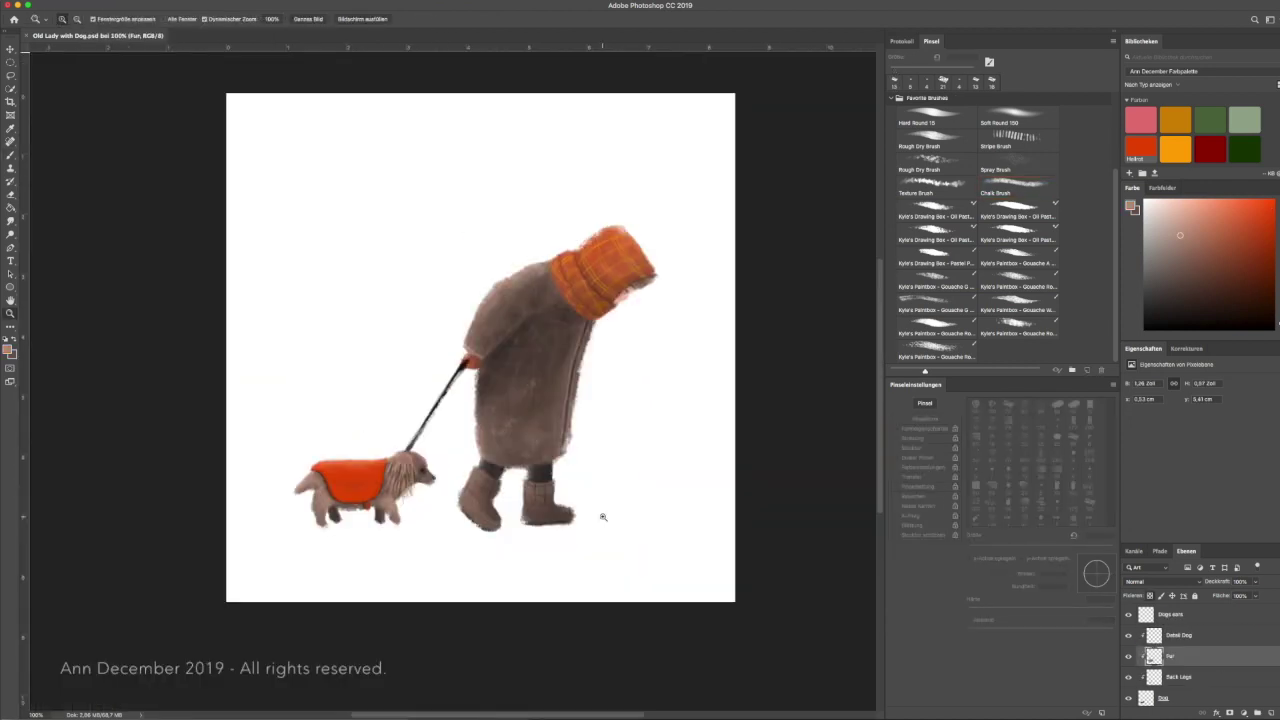
pyautogui.moveTo(567, 295); pyautogui.dragTo(562, 291)
pyautogui.press('Return')
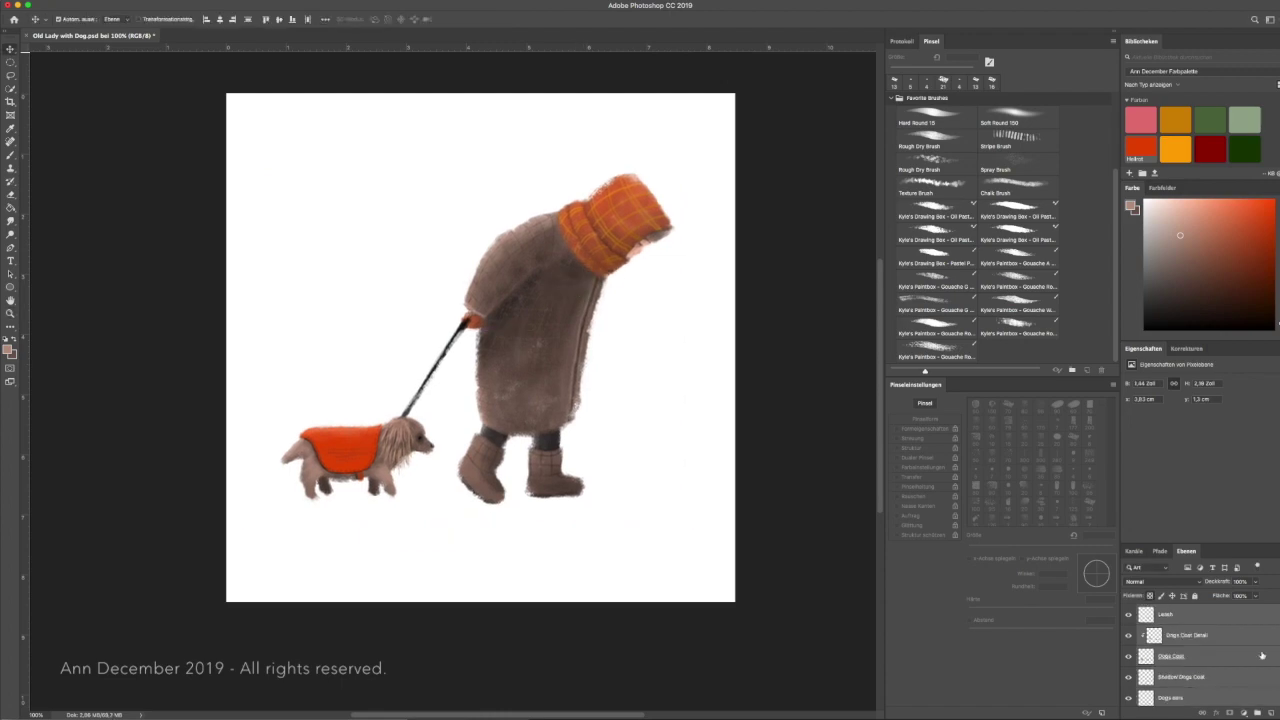
# Step: Add a 'Ground' layer with a grey shadow painted beneath the dog and old lady
pyautogui.hotkey('ctrl', 'shift', 'n')
pyautogui.write('Ground')
pyautogui.press('Return')
pyautogui.moveTo(265, 500)
pyautogui.mouseDown()
pyautogui.moveTo(645, 495)
pyautogui.moveTo(285, 505)
pyautogui.moveTo(275, 538)
pyautogui.mouseUp()
pyautogui.press('e')
pyautogui.press('b')
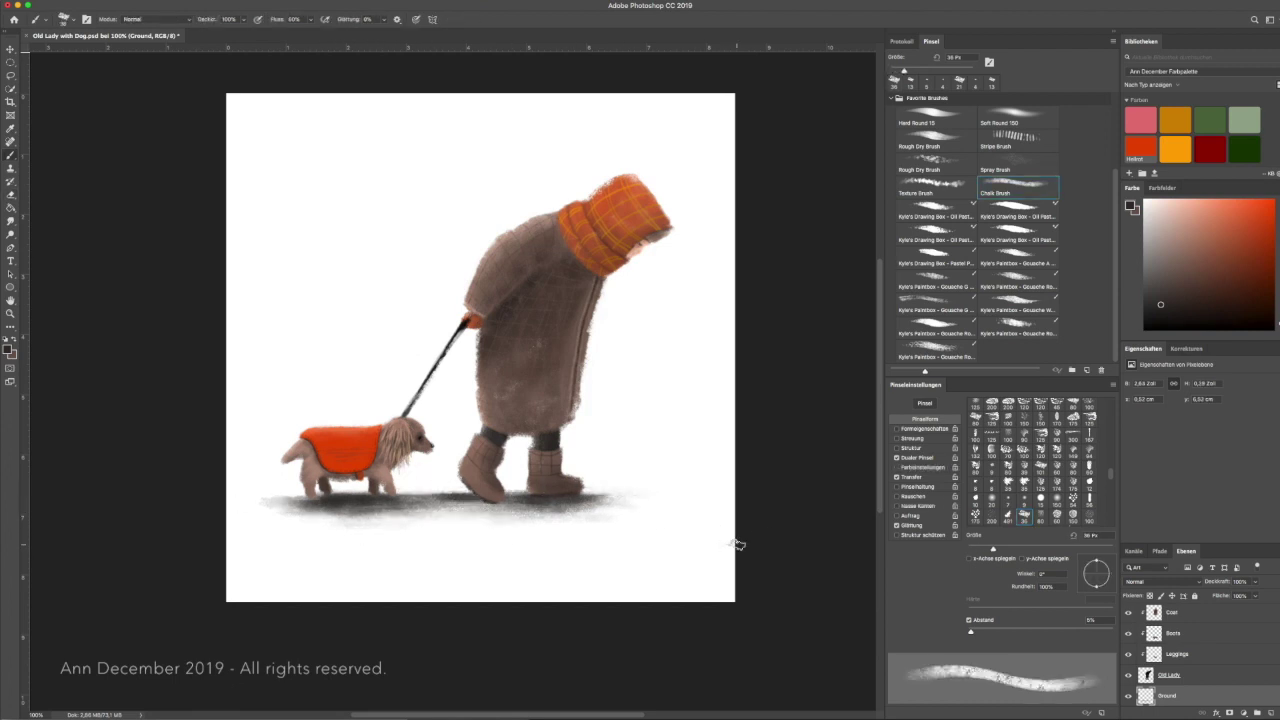
# Step: Paint three brown tree trunks at left, middle and right, lightening the right trunk's edge
pyautogui.moveTo(343, 105)
pyautogui.mouseDown()
pyautogui.moveTo(270, 478)
pyautogui.moveTo(338, 108)
pyautogui.mouseUp()
pyautogui.moveTo(513, 258); pyautogui.dragTo(510, 87)
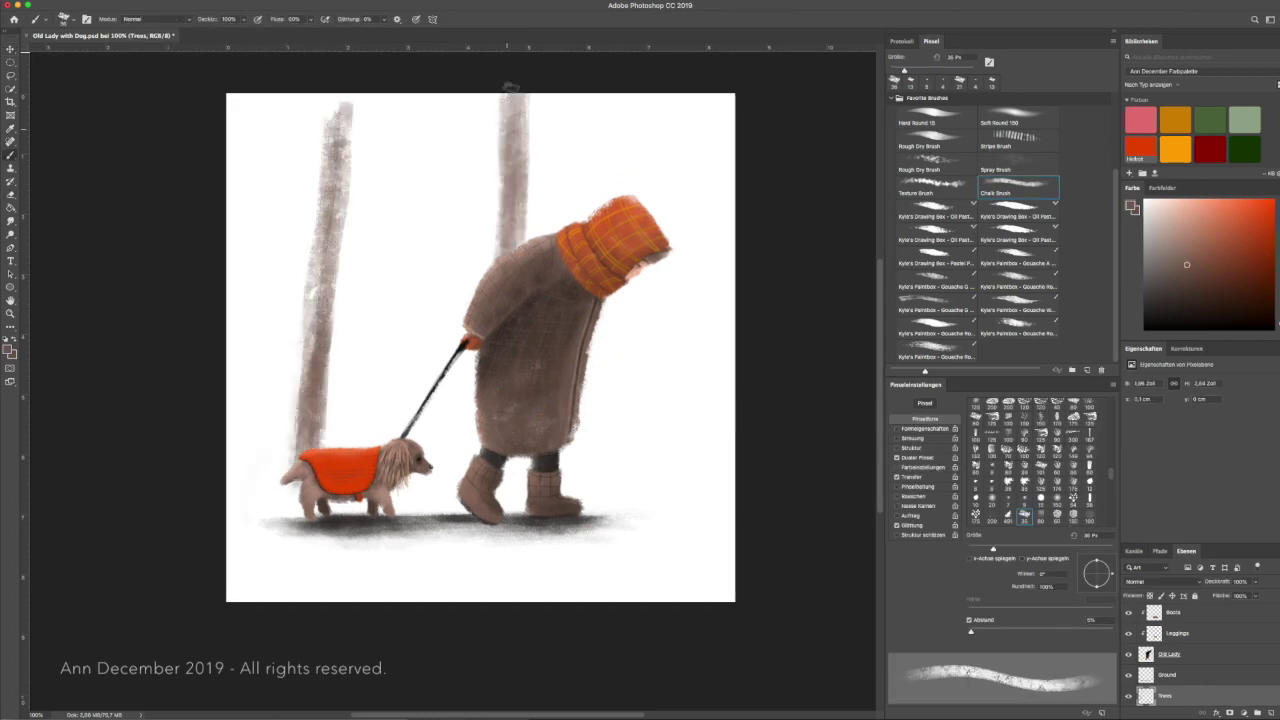
pyautogui.moveTo(522, 250); pyautogui.dragTo(518, 104)
pyautogui.moveTo(706, 92)
pyautogui.mouseDown()
pyautogui.moveTo(728, 420)
pyautogui.moveTo(722, 300)
pyautogui.mouseUp()
pyautogui.press('e')
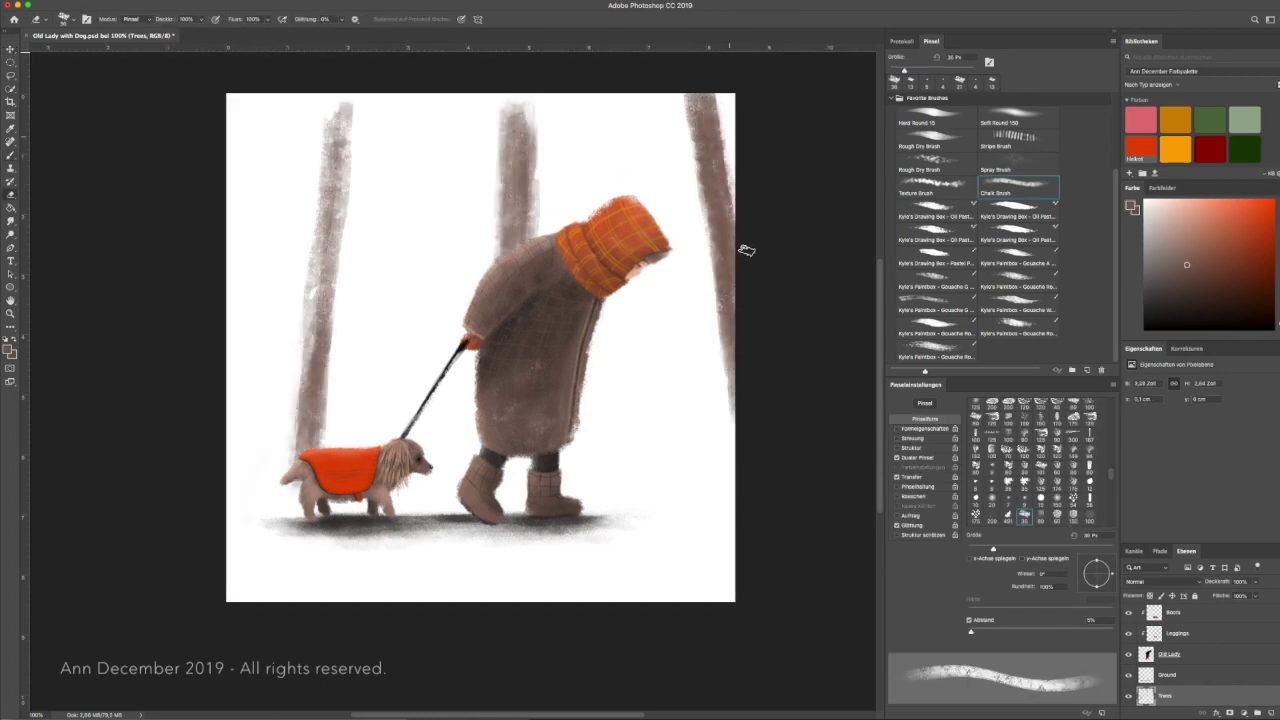
pyautogui.moveTo(745, 250); pyautogui.dragTo(728, 400)
pyautogui.press('b')
# Step: Darken the left trunk and paint branches spreading up from all three trees
pyautogui.moveTo(300, 470); pyautogui.dragTo(330, 165)
pyautogui.moveTo(515, 270); pyautogui.dragTo(515, 155)
pyautogui.moveTo(340, 210); pyautogui.dragTo(405, 95)
pyautogui.moveTo(505, 180); pyautogui.dragTo(470, 95)
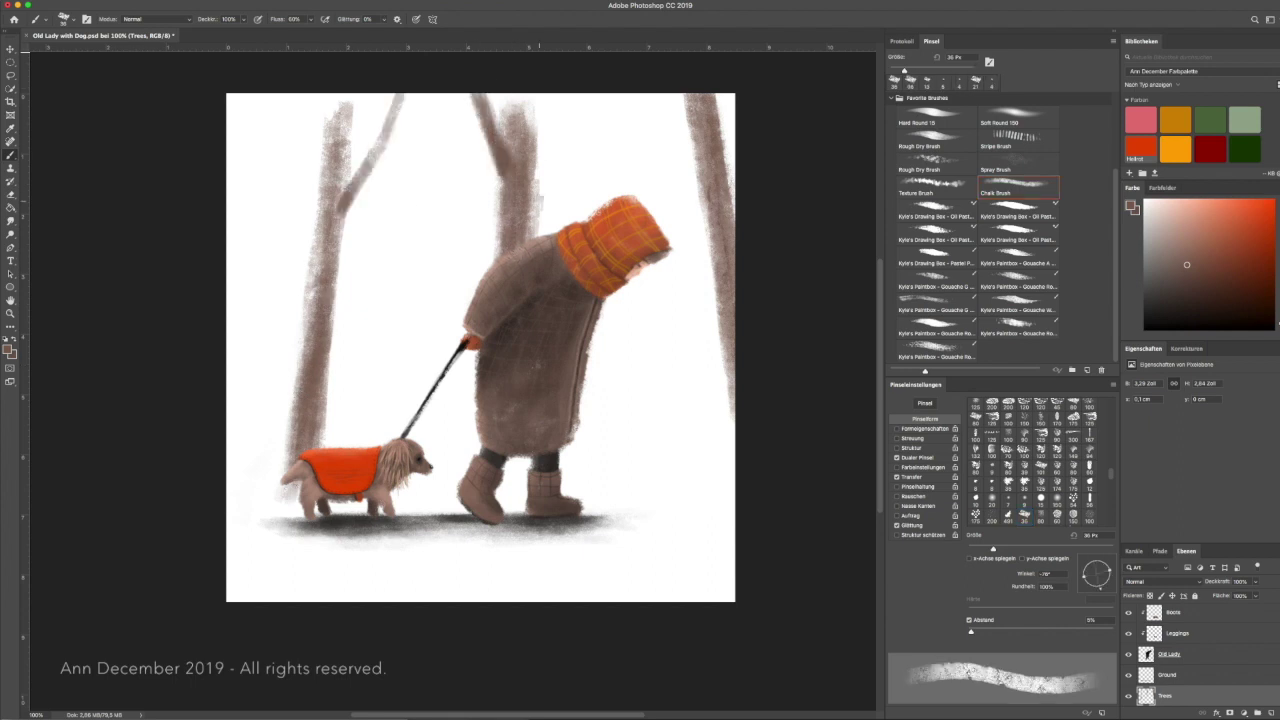
pyautogui.moveTo(530, 220); pyautogui.dragTo(565, 95)
pyautogui.moveTo(705, 185); pyautogui.dragTo(655, 95)
pyautogui.moveTo(335, 240); pyautogui.dragTo(295, 100)
pyautogui.moveTo(325, 165); pyautogui.dragTo(300, 105)
# Step: Add thin 8 px twigs beside the left trunk
pyautogui.press('[')
pyautogui.press('[')
pyautogui.press('[')
pyautogui.moveTo(272, 492); pyautogui.dragTo(268, 370)
pyautogui.moveTo(264, 446); pyautogui.dragTo(258, 388)
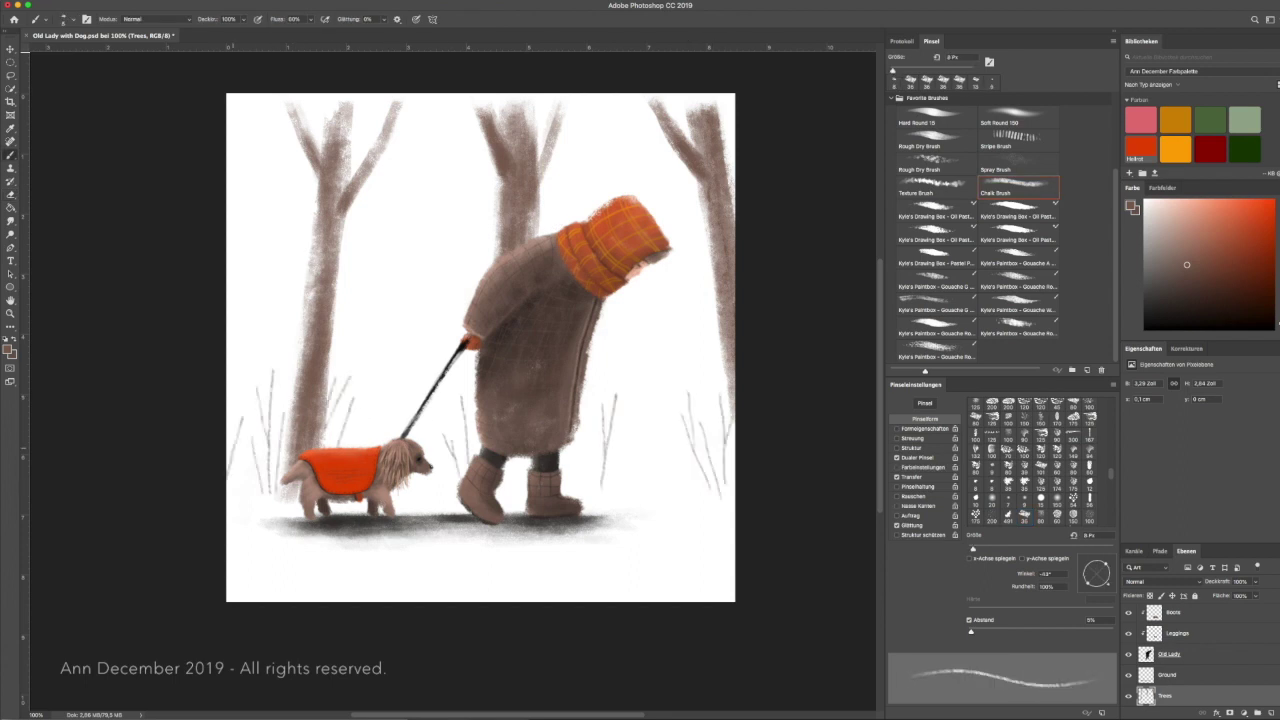
pyautogui.press(']')
pyautogui.press(']')
pyautogui.press(']')
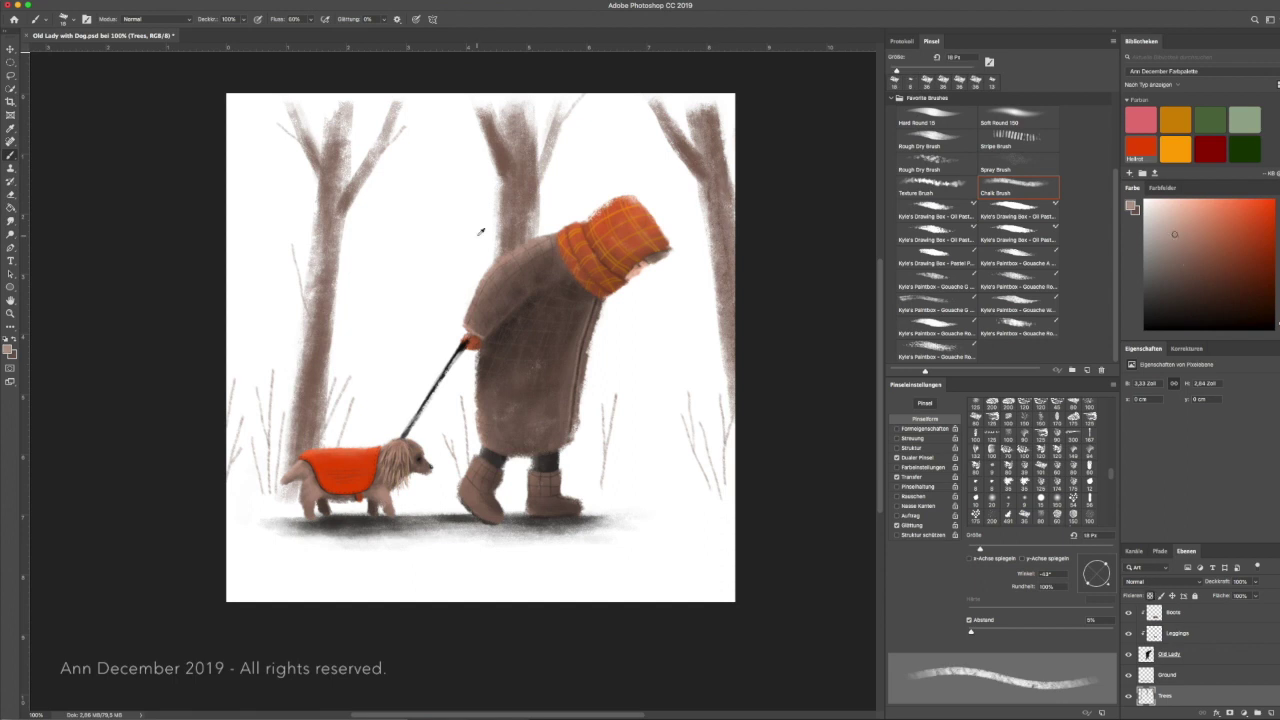
pyautogui.keyDown('alt'); pyautogui.click(480, 232); pyautogui.keyUp('alt')
pyautogui.press(']')
pyautogui.press(']')
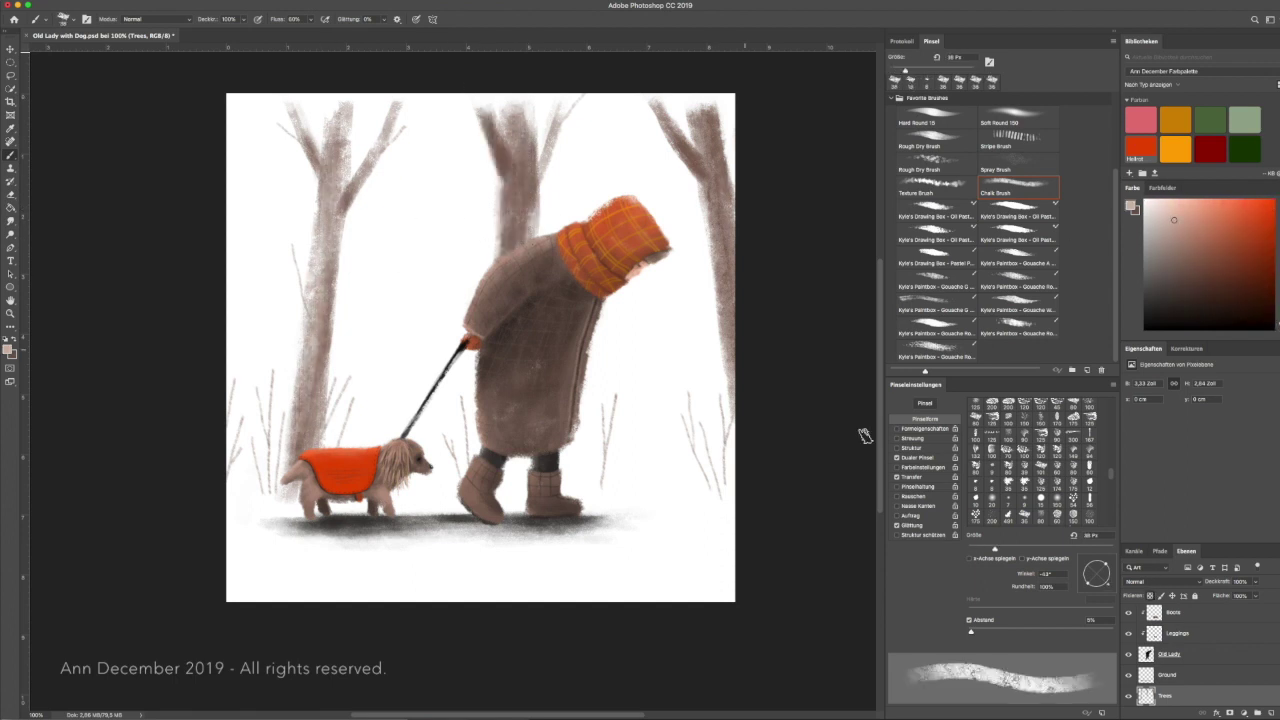
pyautogui.press('x')
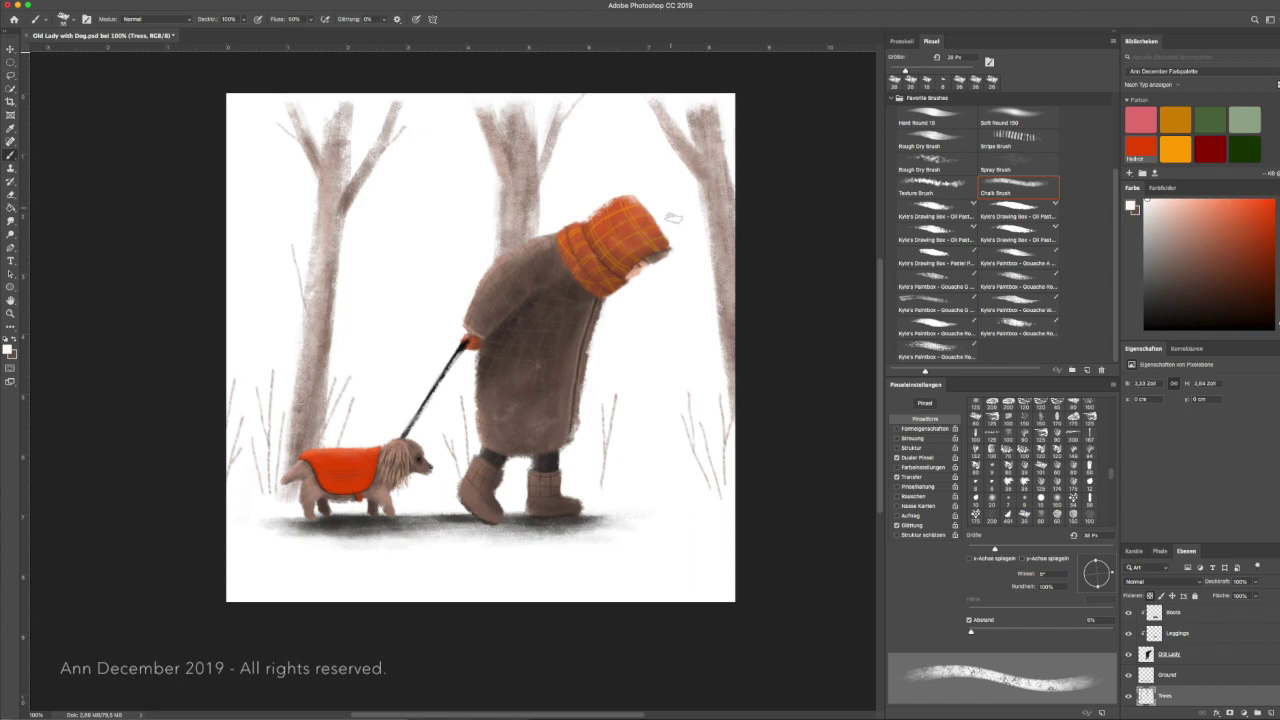
# Step: Paint grey stripes on the tree trunks with the Stripe Brush
pyautogui.click(1018, 140)
pyautogui.keyDown('alt'); pyautogui.click(301, 377); pyautogui.keyUp('alt')
pyautogui.press('.')
pyautogui.press('.')
pyautogui.press('.')
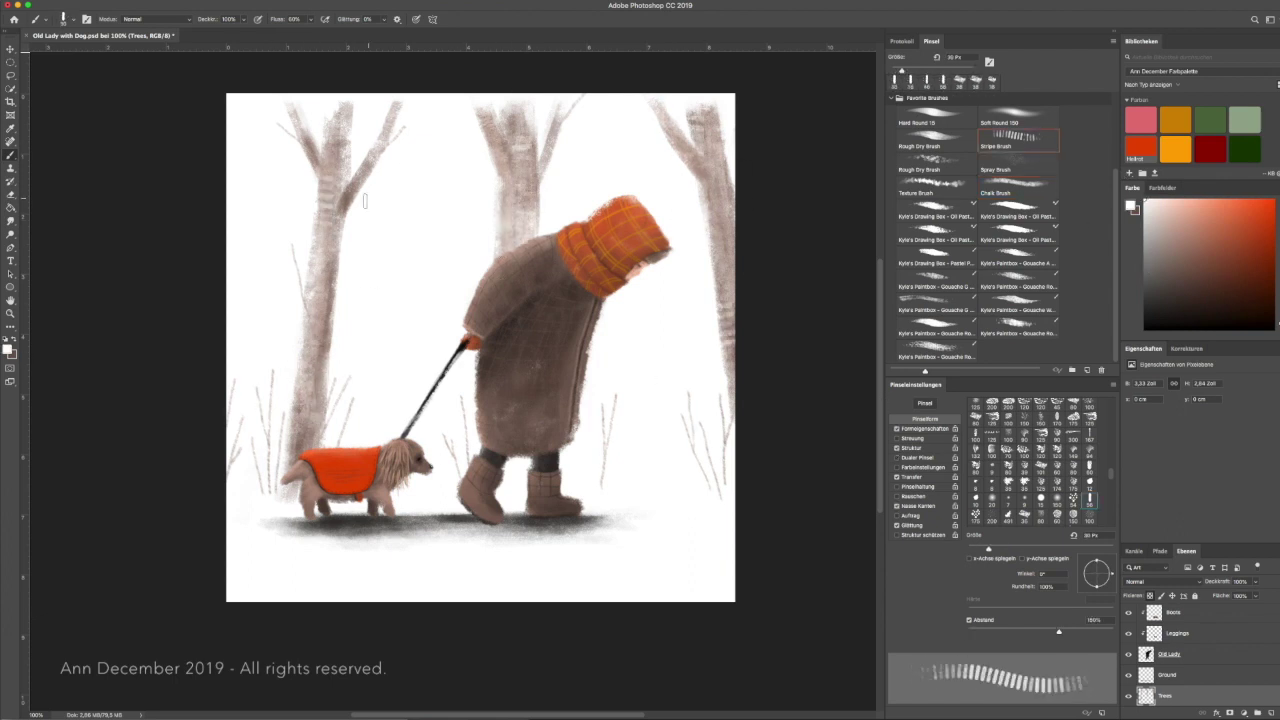
pyautogui.press('.')
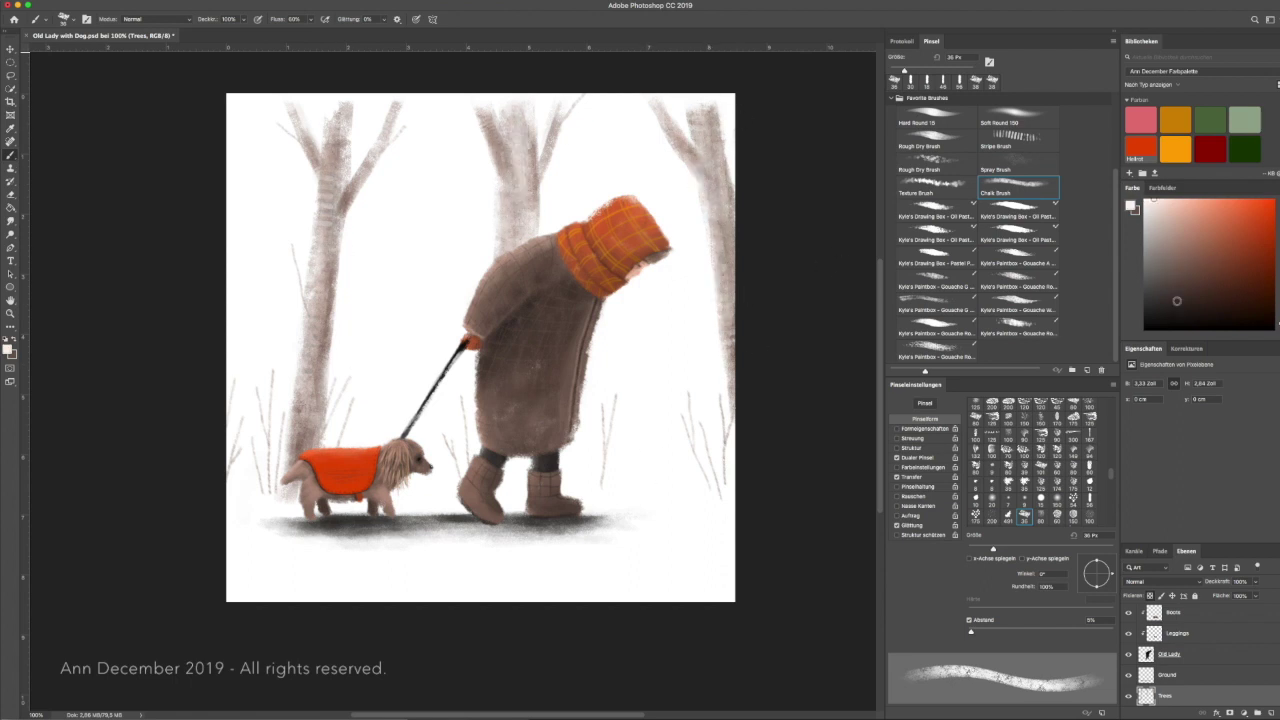
pyautogui.press(',')
pyautogui.press(',')
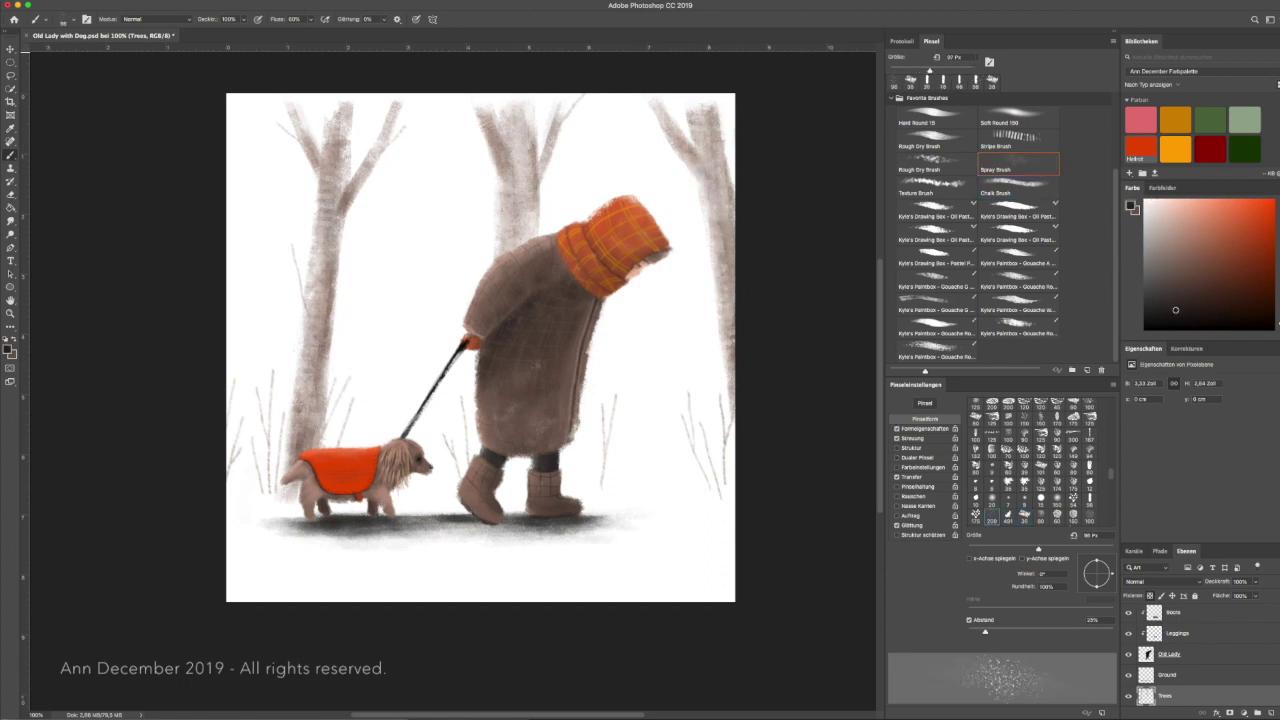
# Step: Step through the Fur, Dogs Coat Detail, Scarf+Gloves, Scarf and Coat layers, sampling the orange coat colour
pyautogui.scroll(-3, 1200, 650)
pyautogui.click(1170, 697)
pyautogui.scroll(2, 1265, 622)
pyautogui.click(1200, 635)
pyautogui.keyDown('alt'); pyautogui.click(355, 482); pyautogui.keyUp('alt')
pyautogui.scroll(2, 1200, 650)
pyautogui.click(1190, 614)
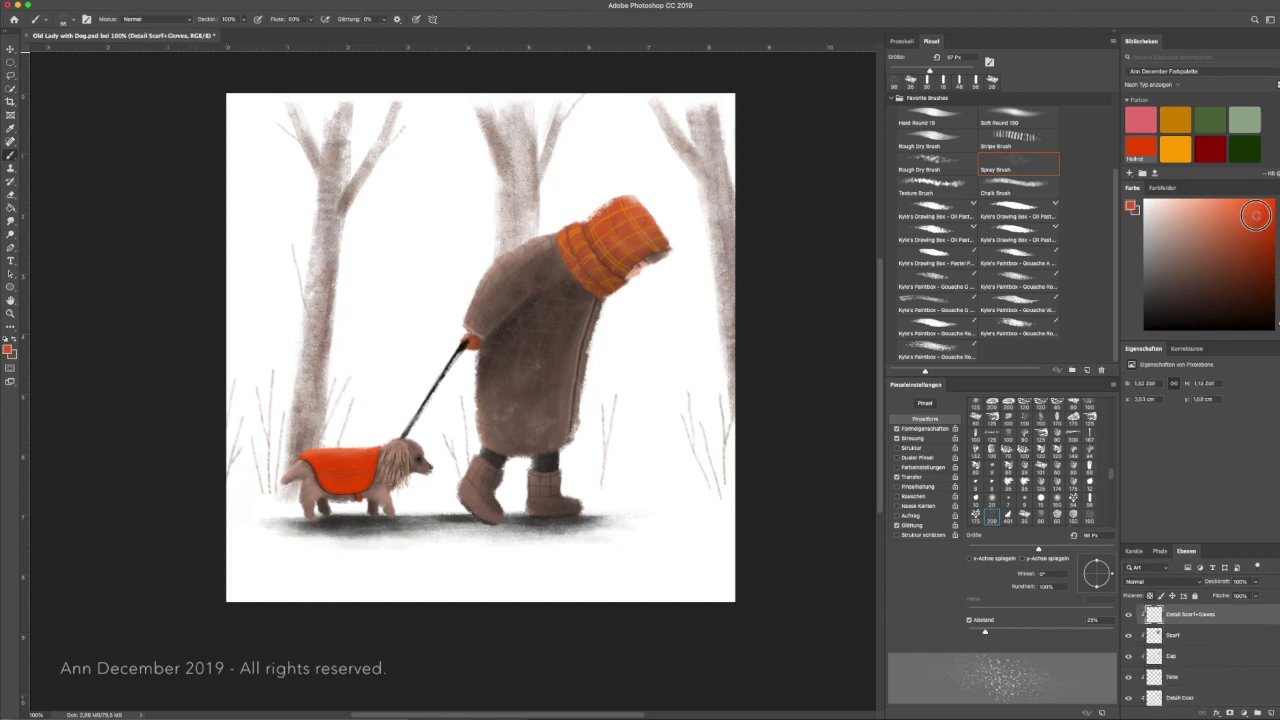
pyautogui.click(1190, 635)
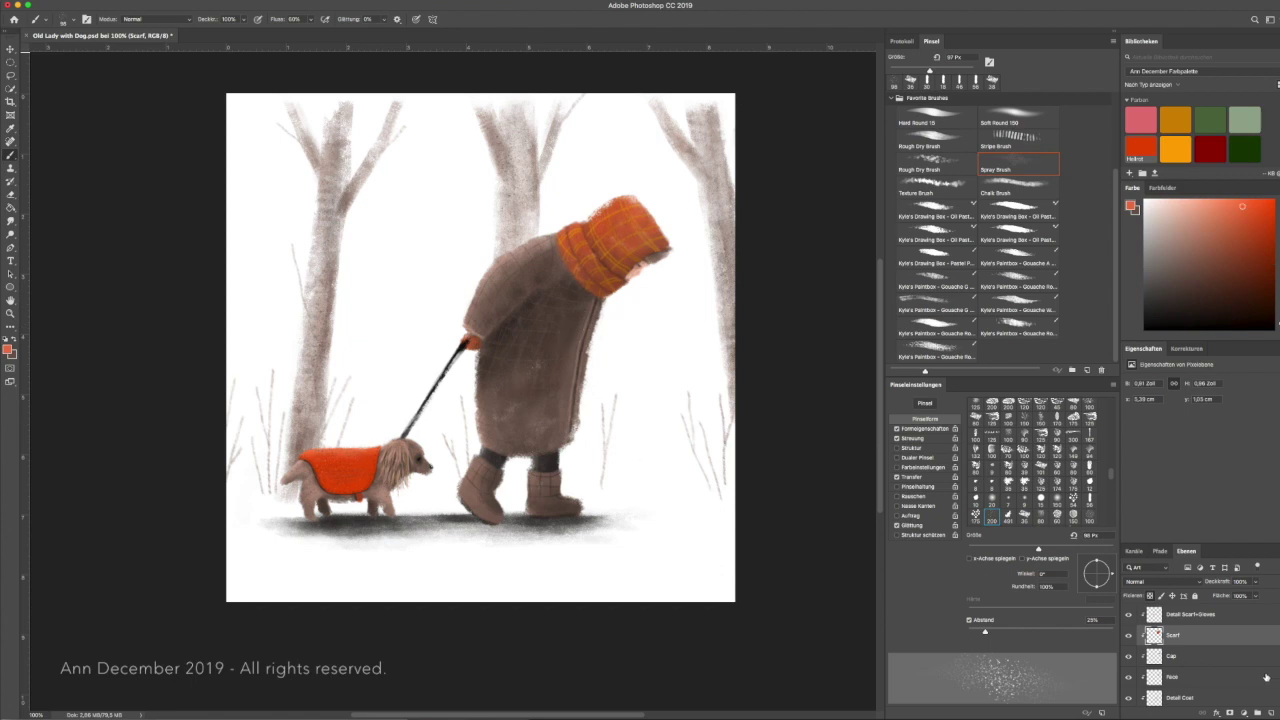
pyautogui.scroll(-3, 1265, 677)
pyautogui.click(1190, 656)
# Step: Sample a lighter coat tone and darker boot tone, then select the Leash layer with the Chalk Brush
pyautogui.hotkey('alt', '[')
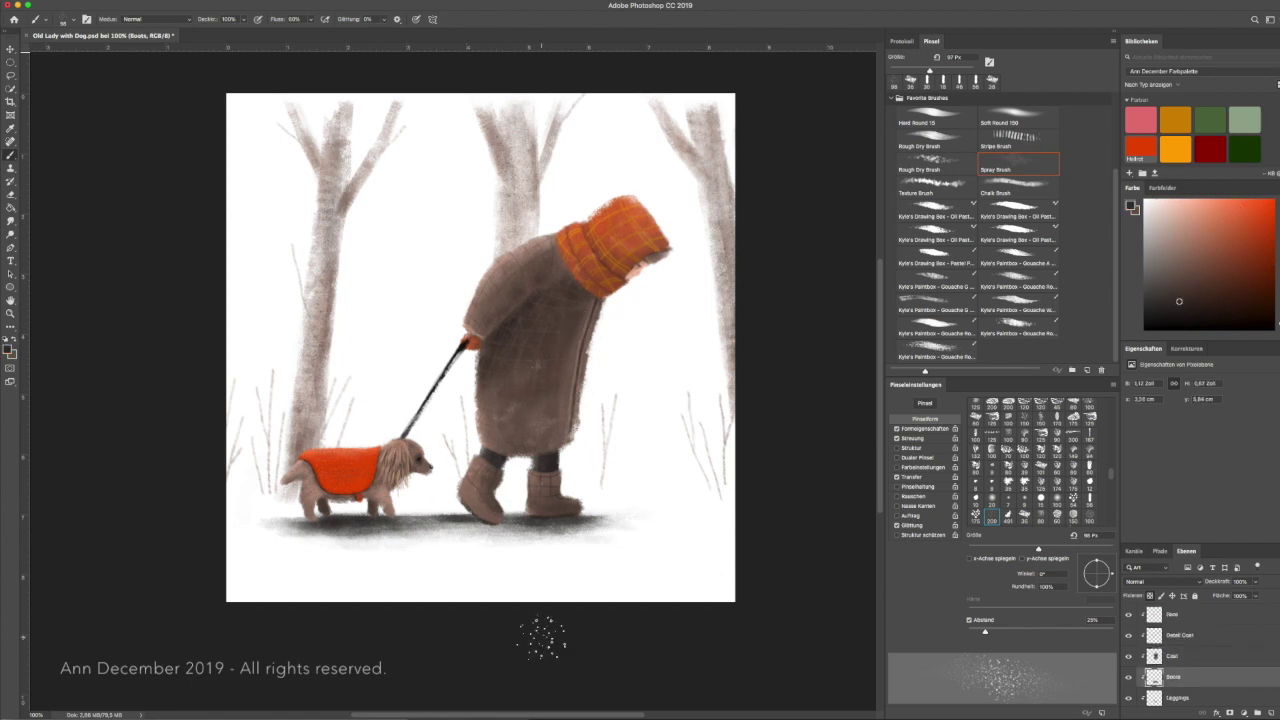
pyautogui.hotkey('alt', ']')
pyautogui.keyDown('alt'); pyautogui.click(490, 420); pyautogui.keyUp('alt')
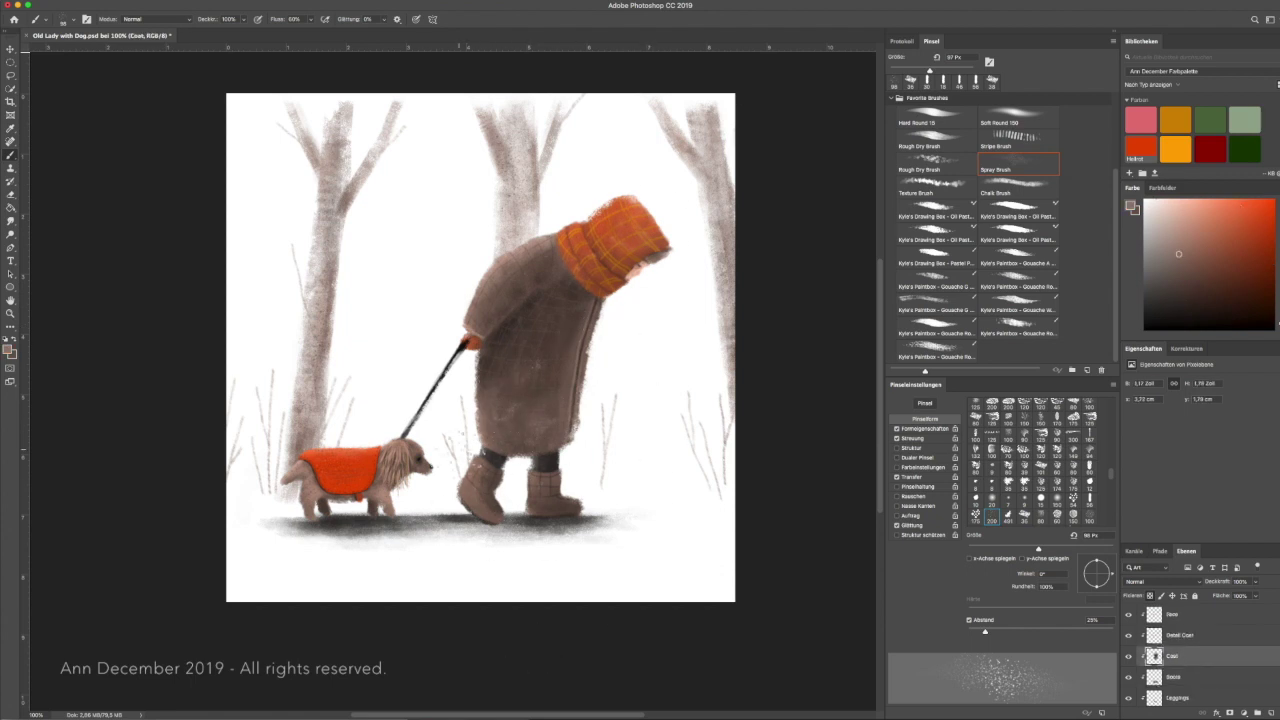
pyautogui.hotkey('alt', '[')
pyautogui.keyDown('alt'); pyautogui.click(557, 525); pyautogui.keyUp('alt')
pyautogui.keyDown('ctrl'); pyautogui.click(400, 440); pyautogui.keyUp('ctrl')
pyautogui.keyDown('alt'); pyautogui.click(395, 450); pyautogui.keyUp('alt')
# Step: Darken the picture with a Curves adjustment pulled down
pyautogui.press('e')
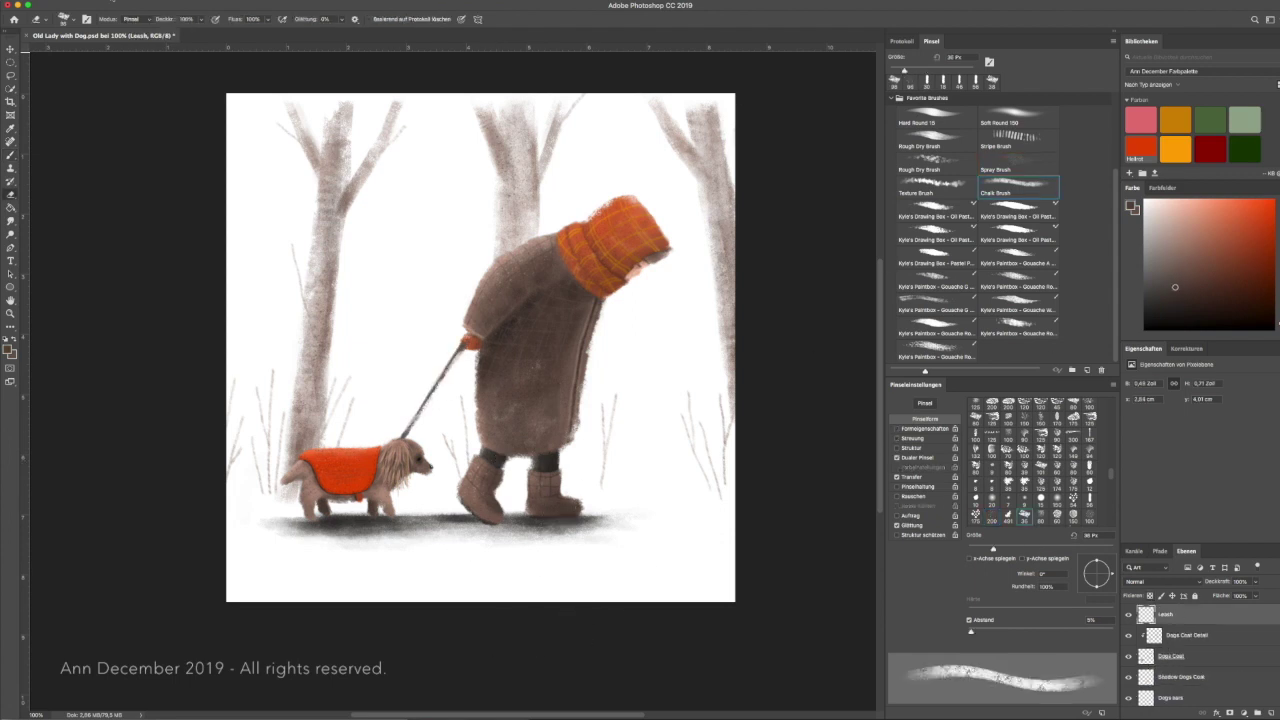
pyautogui.hotkey('ctrl', 'm')
pyautogui.moveTo(1218, 458); pyautogui.dragTo(1226, 490)
# Step: Create a 'White dots' layer and spray white snow specks left of the dog
pyautogui.hotkey('ctrl', 'shift', 'n')
pyautogui.write('White dots')
pyautogui.press('Return')
pyautogui.click(1018, 165)
pyautogui.moveTo(640, 400); pyautogui.dragTo(705, 430)
pyautogui.hotkey('ctrl', 'z')
pyautogui.press('b')
pyautogui.moveTo(355, 345); pyautogui.dragTo(385, 415)
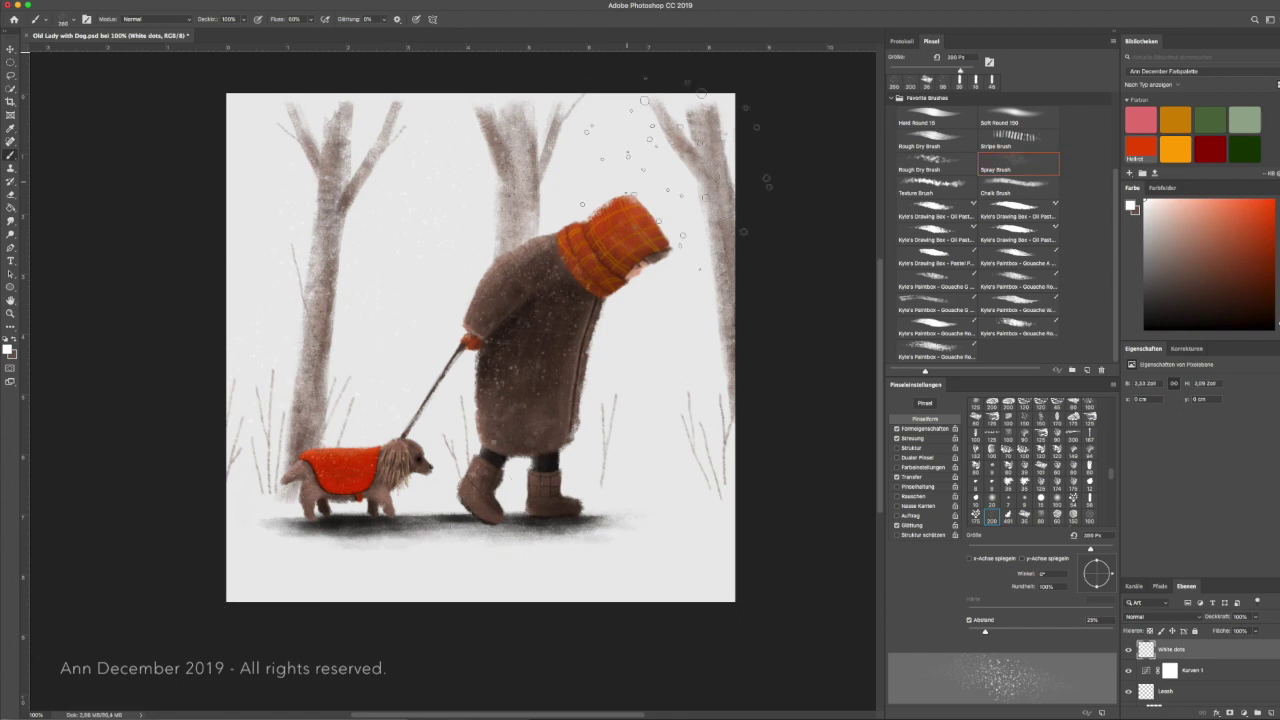
# Step: Fill the Hintergrund layer with a vertical gradient, light at top and grey below
pyautogui.scroll(-5, 1200, 670)
pyautogui.click(1222, 692)
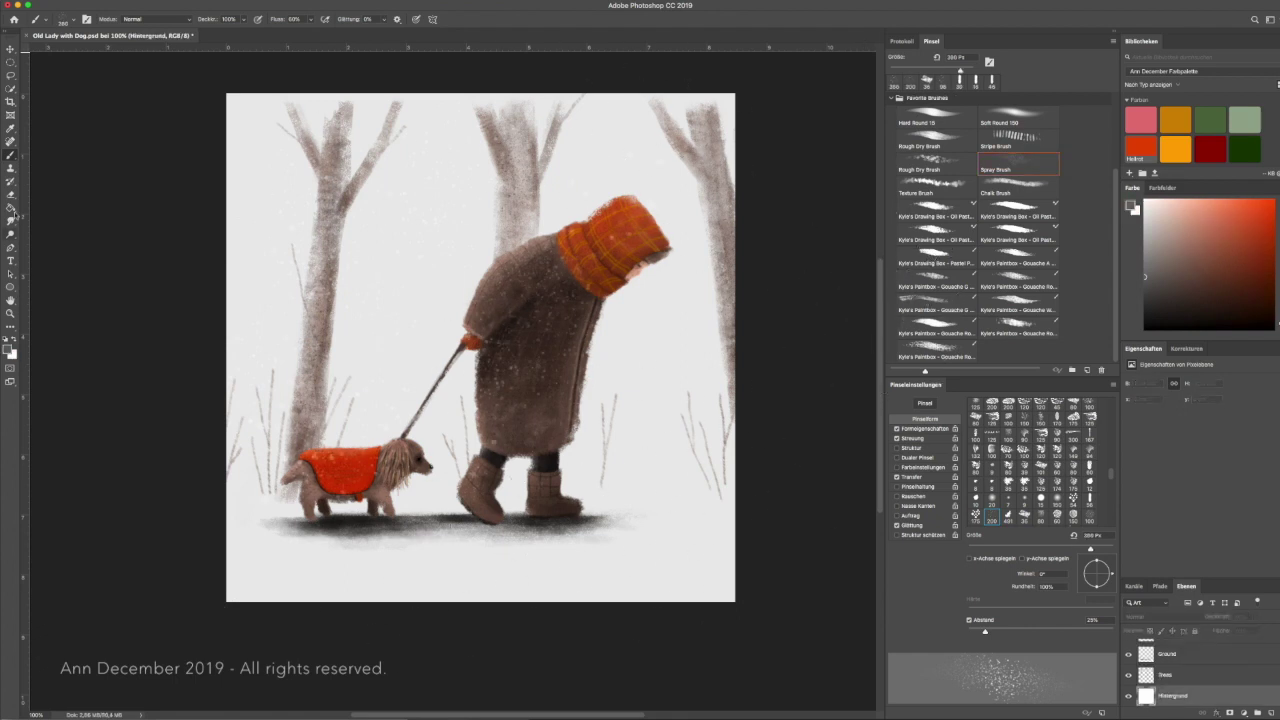
pyautogui.click(12, 208)
pyautogui.moveTo(466, 94); pyautogui.dragTo(466, 603)
pyautogui.moveTo(403, 505); pyautogui.dragTo(403, 91)
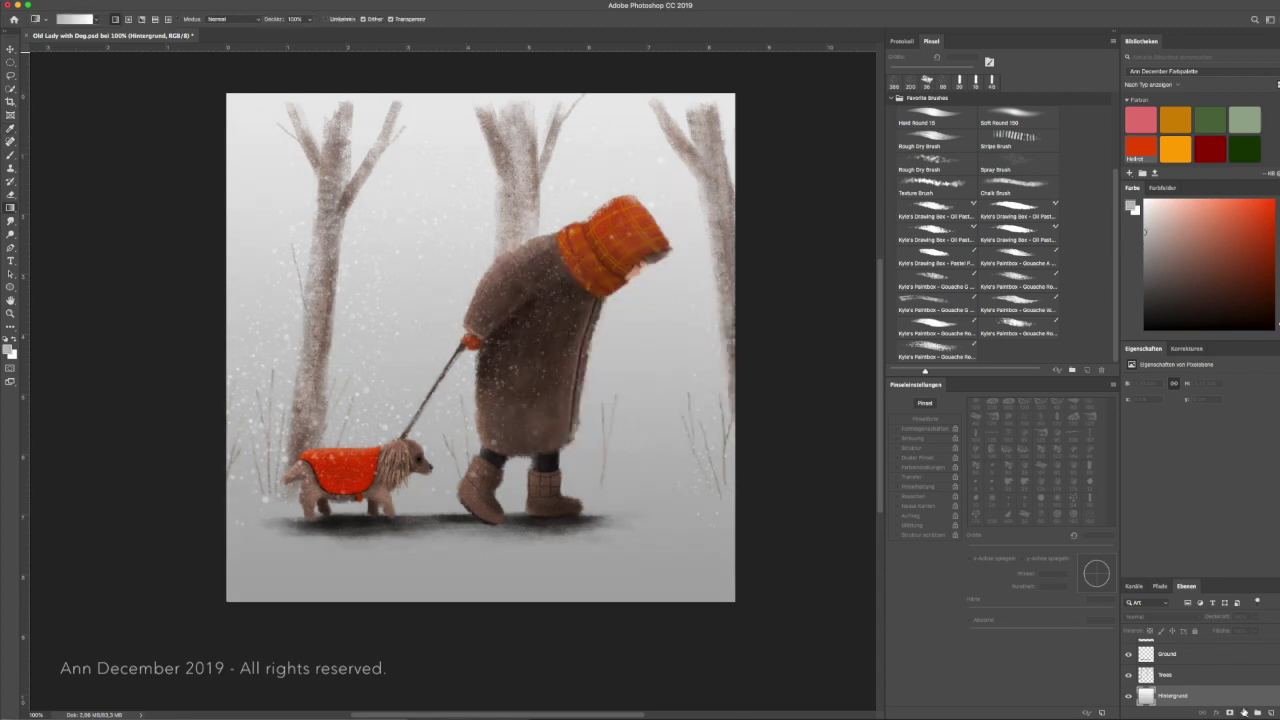
# Step: Paint white and grey chalky snow strokes across the ground with the Chalk Brush
pyautogui.press('b')
pyautogui.moveTo(357, 557)
pyautogui.mouseDown()
pyautogui.moveTo(709, 509)
pyautogui.moveTo(351, 563)
pyautogui.moveTo(550, 571)
pyautogui.moveTo(700, 520)
pyautogui.mouseUp()
pyautogui.keyDown('alt'); pyautogui.click(250, 480); pyautogui.keyUp('alt')
pyautogui.moveTo(350, 550)
pyautogui.mouseDown()
pyautogui.moveTo(224, 563)
pyautogui.moveTo(700, 520)
pyautogui.moveTo(277, 520)
pyautogui.moveTo(622, 573)
pyautogui.mouseUp()
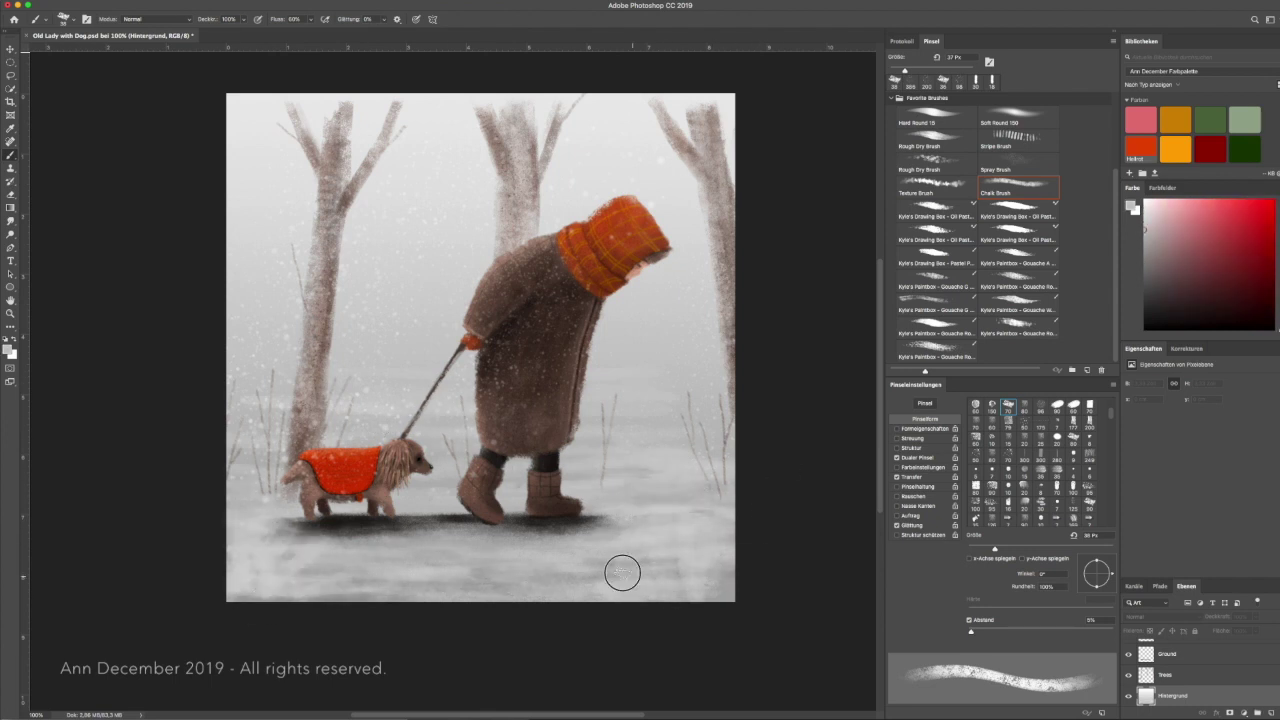
# Step: Rename the Background layer to 'Trees Background'
pyautogui.doubleClick(1172, 695)
pyautogui.write('Trees Background')
pyautogui.press('Return')
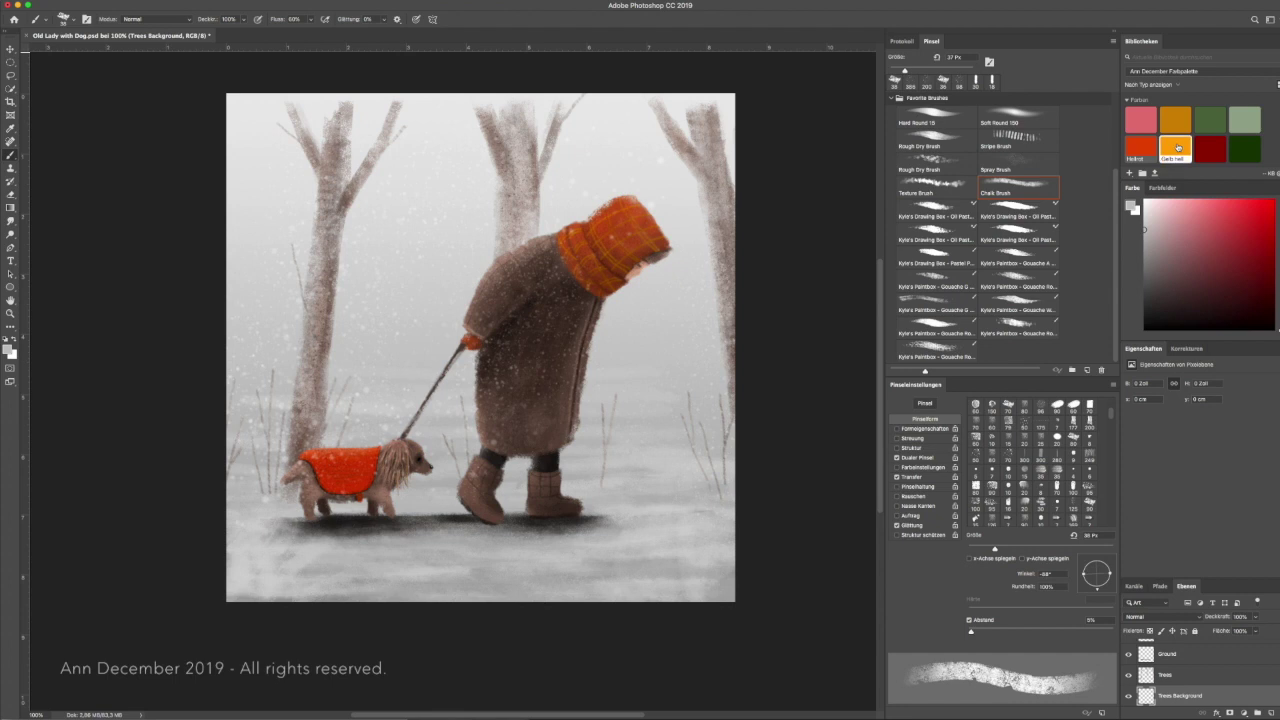
# Step: Paint faint bare tree trunks across the background, including thin ones near the left edge
pyautogui.moveTo(408, 95); pyautogui.dragTo(392, 400)
pyautogui.moveTo(680, 95); pyautogui.dragTo(676, 352)
pyautogui.moveTo(686, 165); pyautogui.dragTo(666, 397)
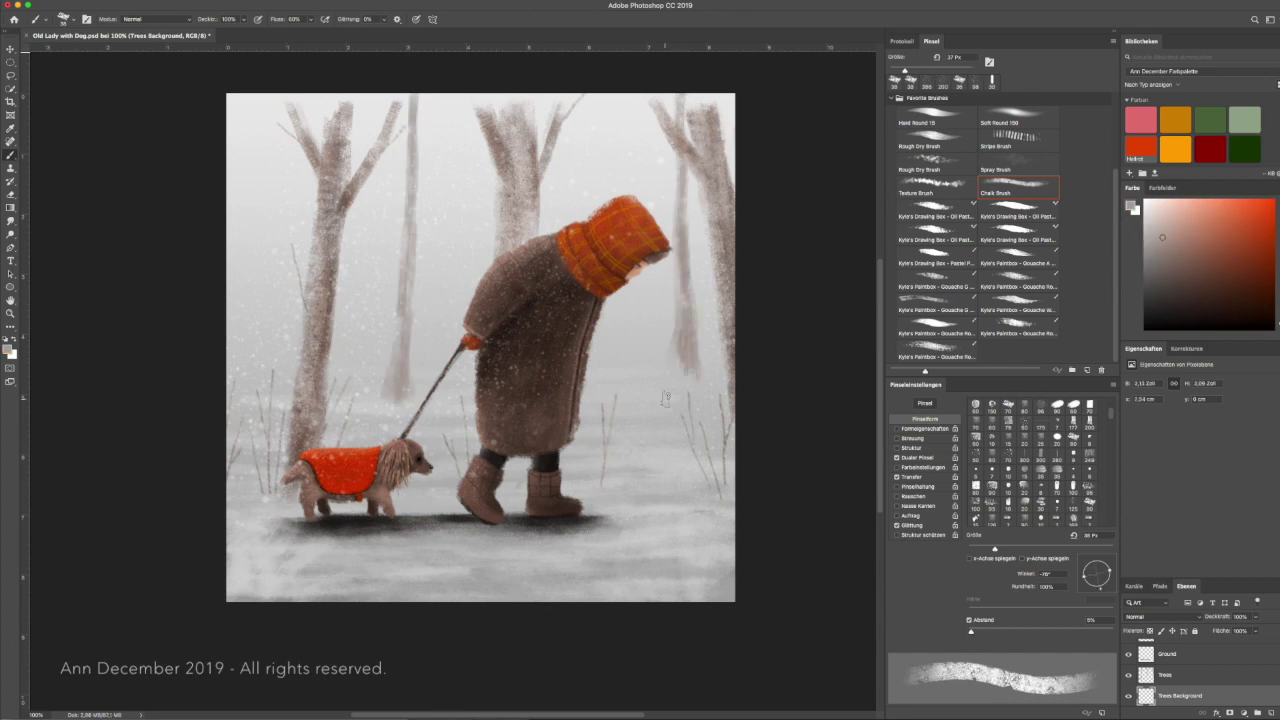
pyautogui.press('[')
pyautogui.press('[')
pyautogui.press('[')
pyautogui.moveTo(245, 95); pyautogui.dragTo(272, 338)
pyautogui.moveTo(266, 246)
pyautogui.mouseDown()
pyautogui.moveTo(262, 95)
pyautogui.moveTo(277, 336)
pyautogui.mouseUp()
pyautogui.hotkey('ctrl', 'z')
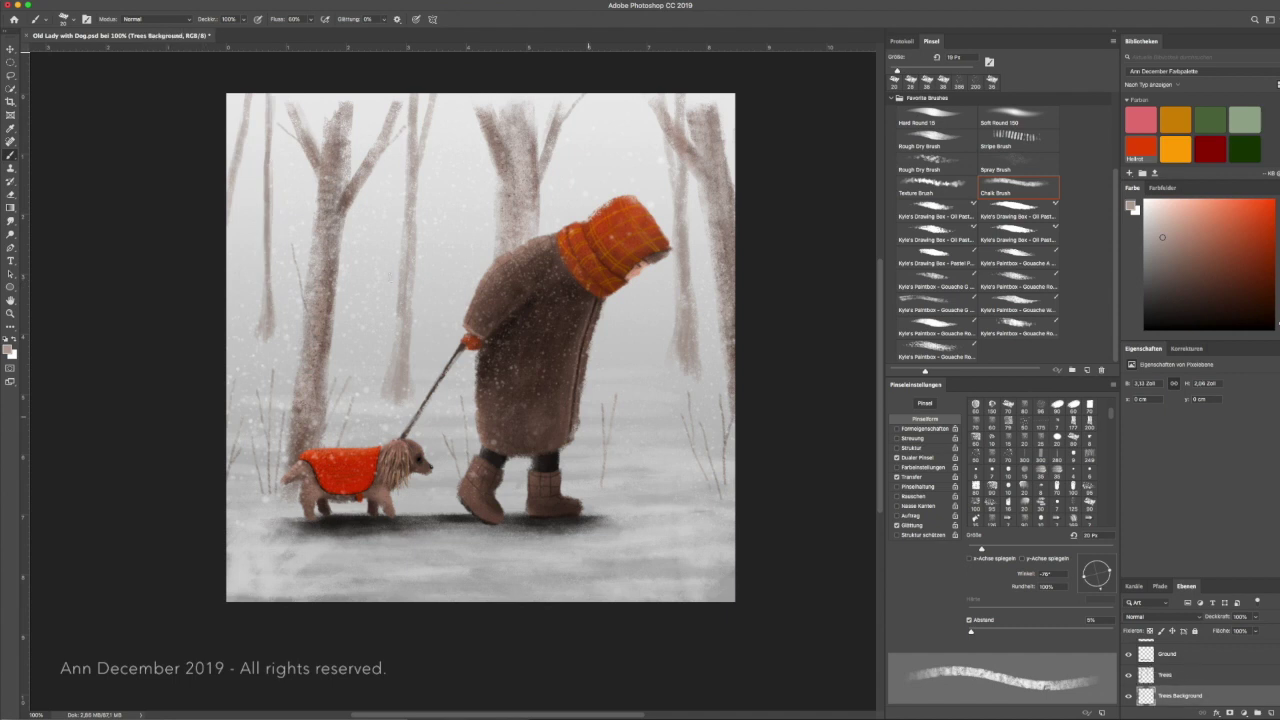
pyautogui.hotkey('ctrl', 'z')
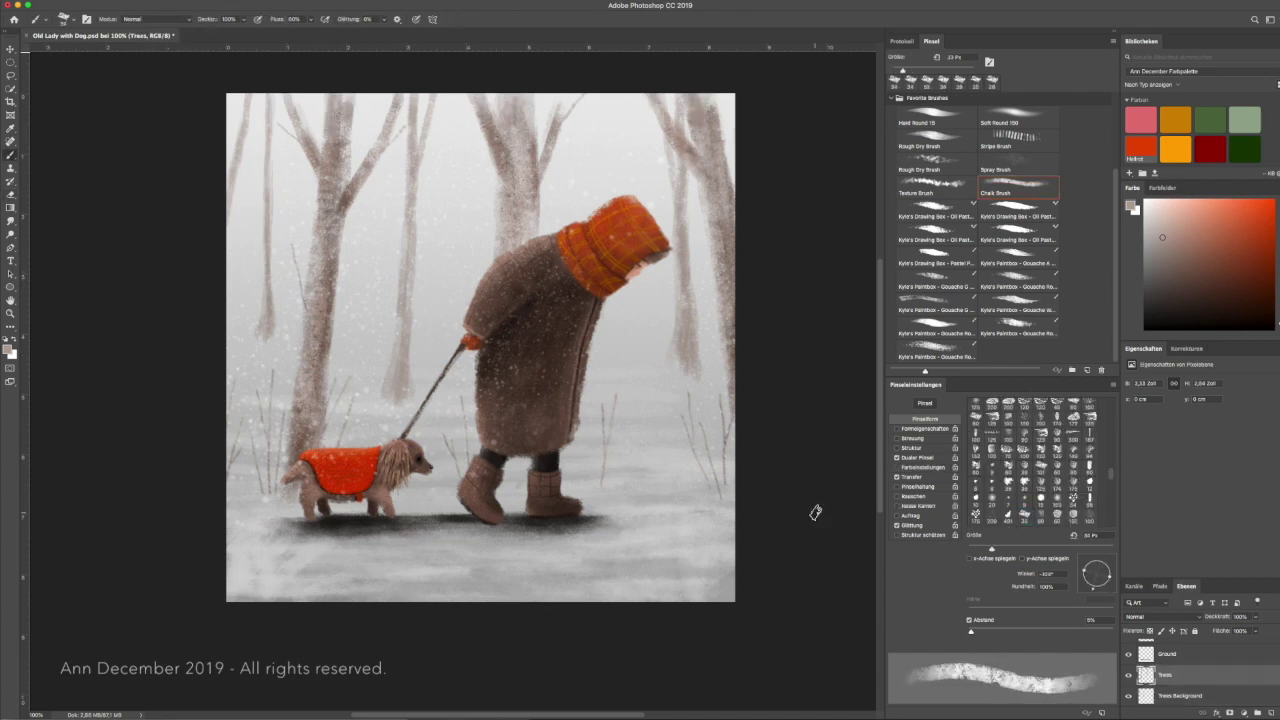
# Step: On Trees Background, paint a pinkish haze across the top with a large soft brush
pyautogui.click(1165, 695)
pyautogui.click(1024, 513)
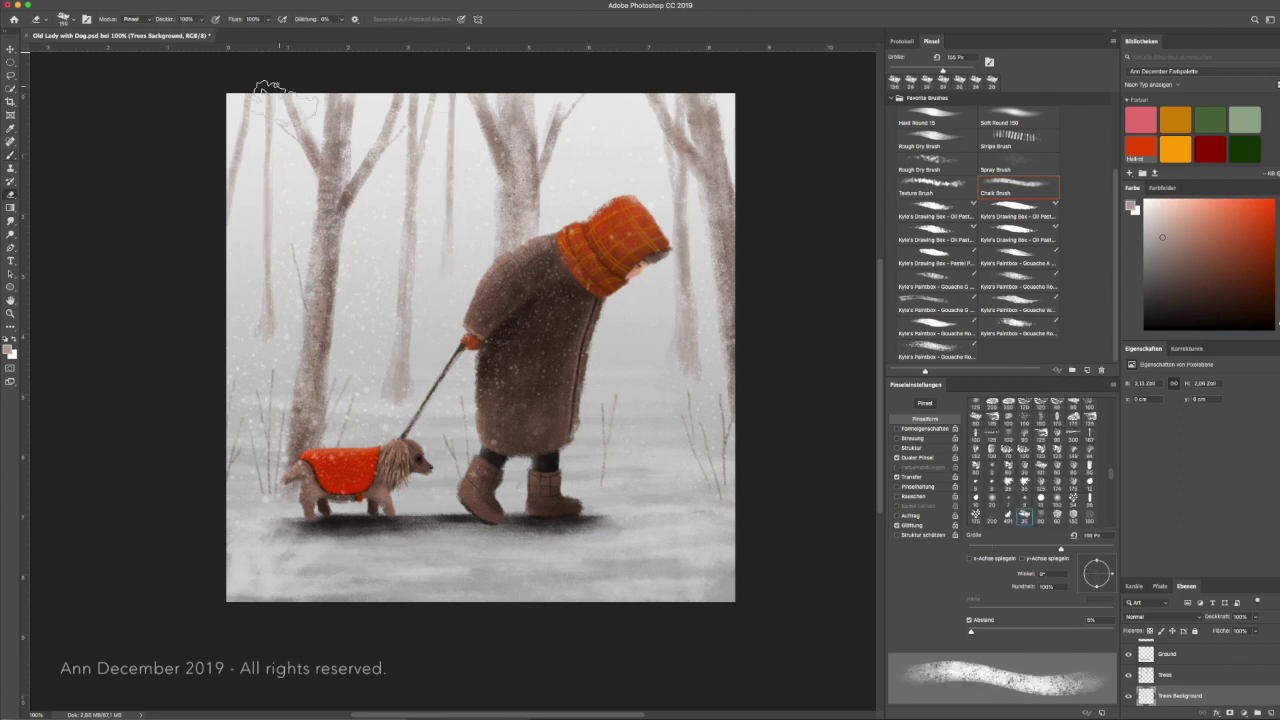
pyautogui.moveTo(650, 150); pyautogui.dragTo(561, 125)
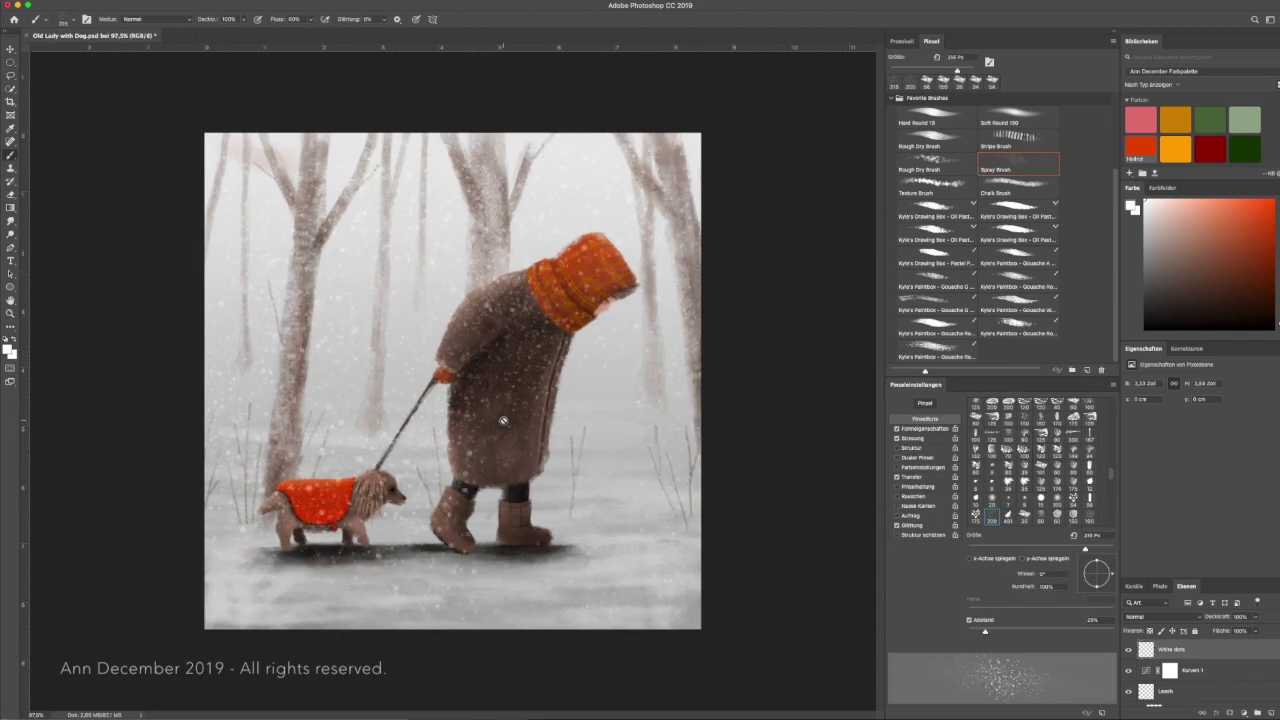
# Step: Add a layer mask to the White dots layer and lower the Ground layer's opacity
pyautogui.press('e')
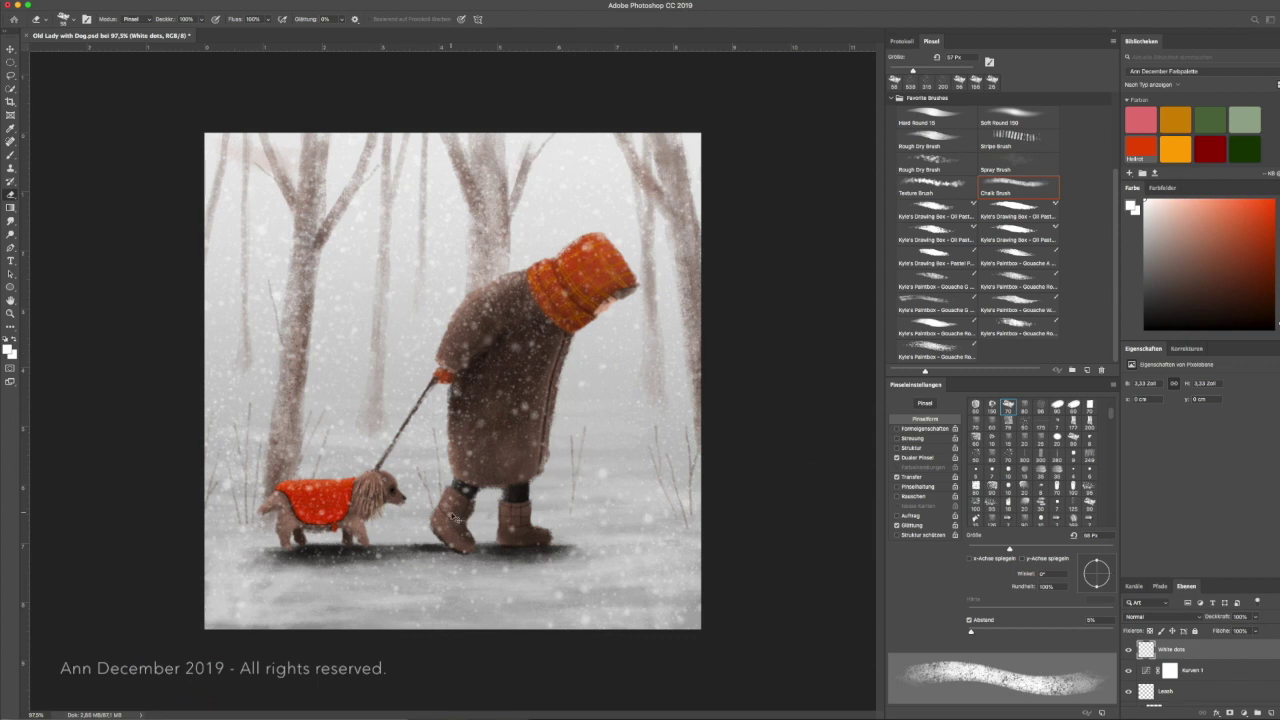
pyautogui.click(1230, 713)
pyautogui.press('b')
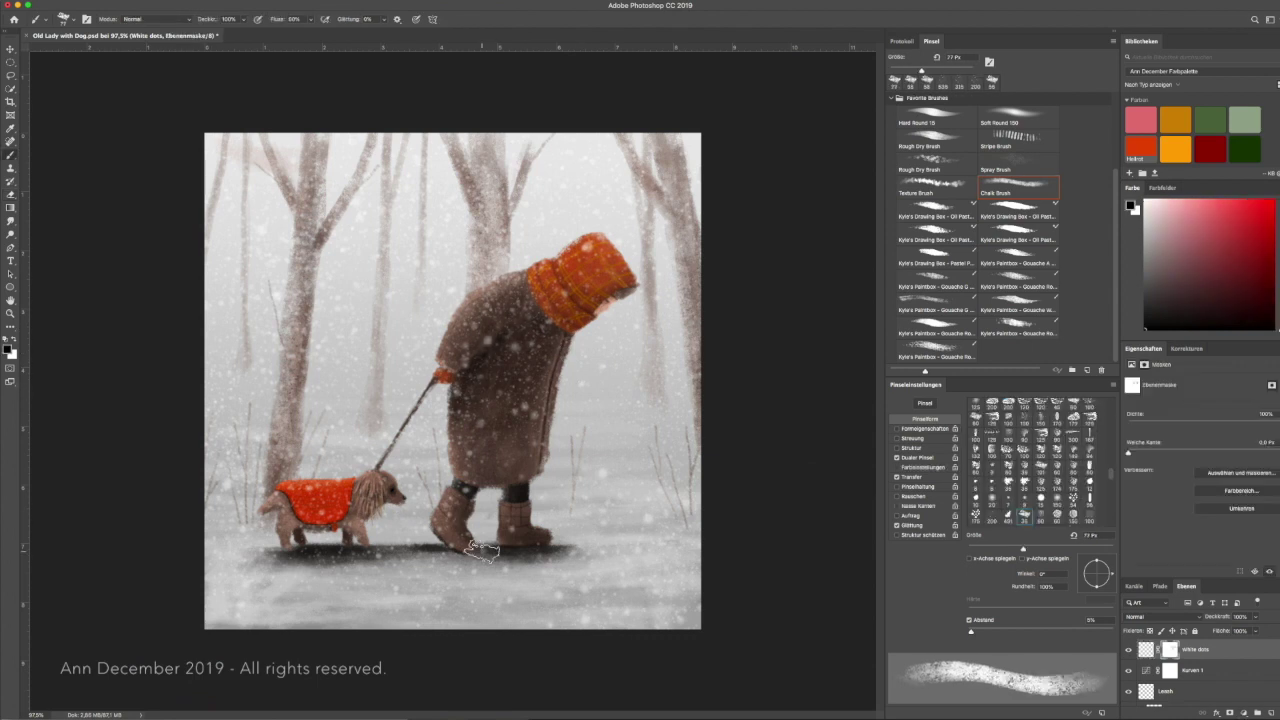
pyautogui.click(1166, 670)
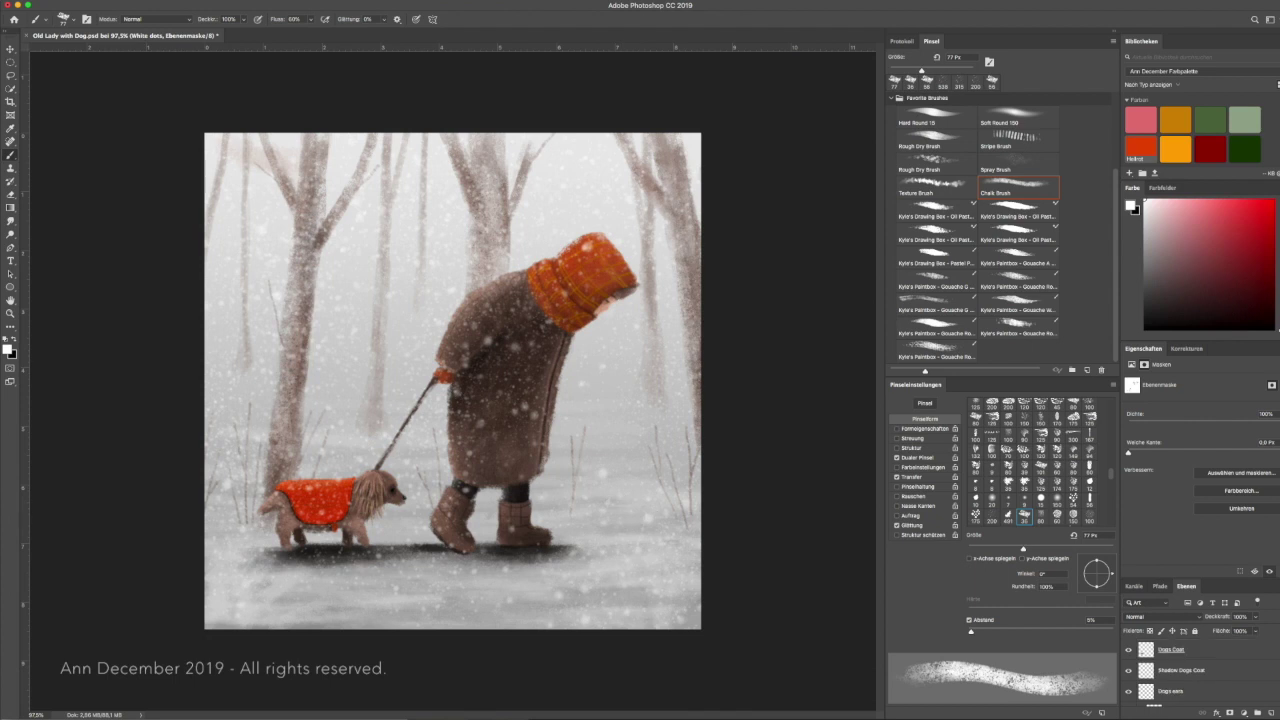
pyautogui.moveTo(1255, 617); pyautogui.dragTo(1253, 632)
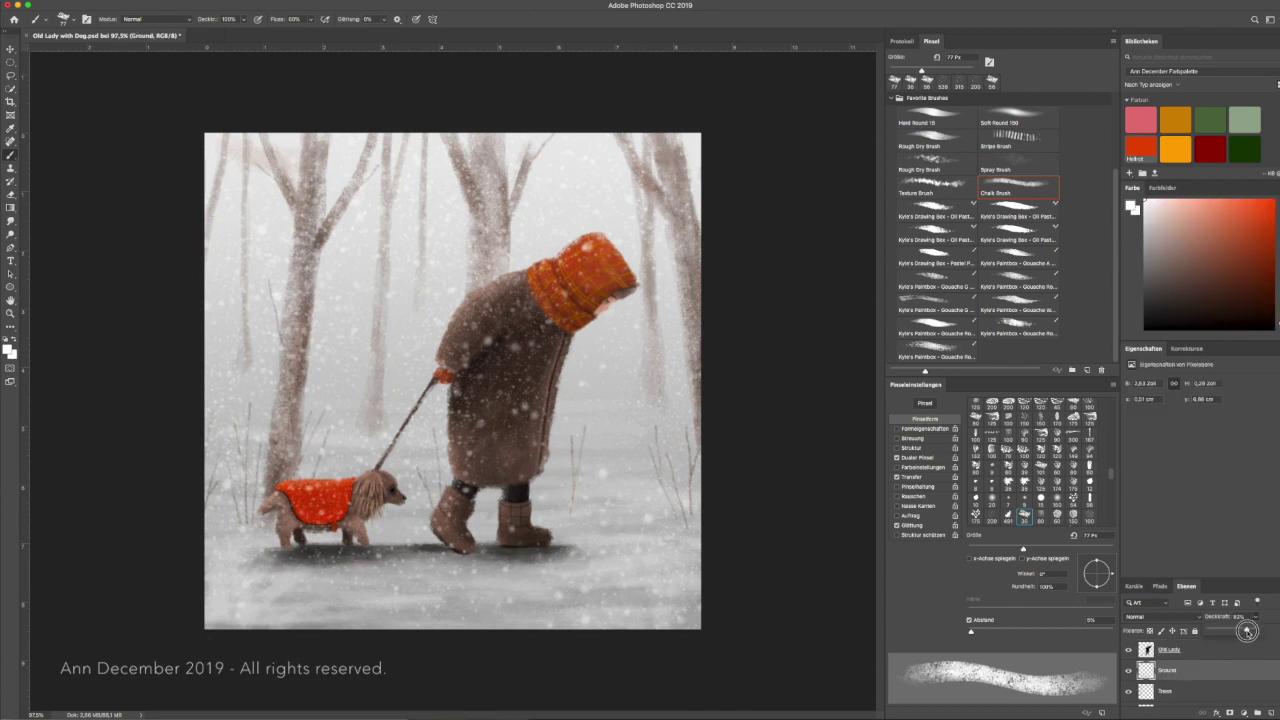
# Step: Add a Curves adjustment and a Color Balance adjustment shifted toward yellow
pyautogui.moveTo(1229, 459); pyautogui.dragTo(1229, 485)
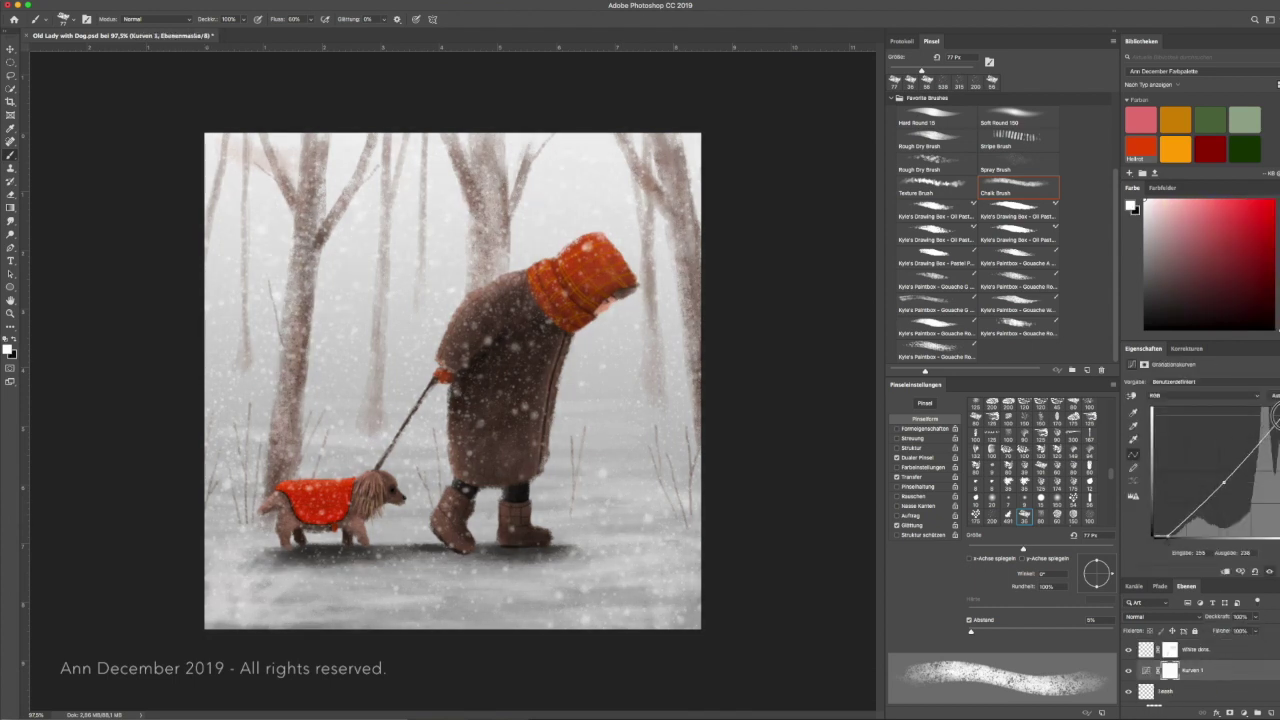
pyautogui.click(1170, 670)
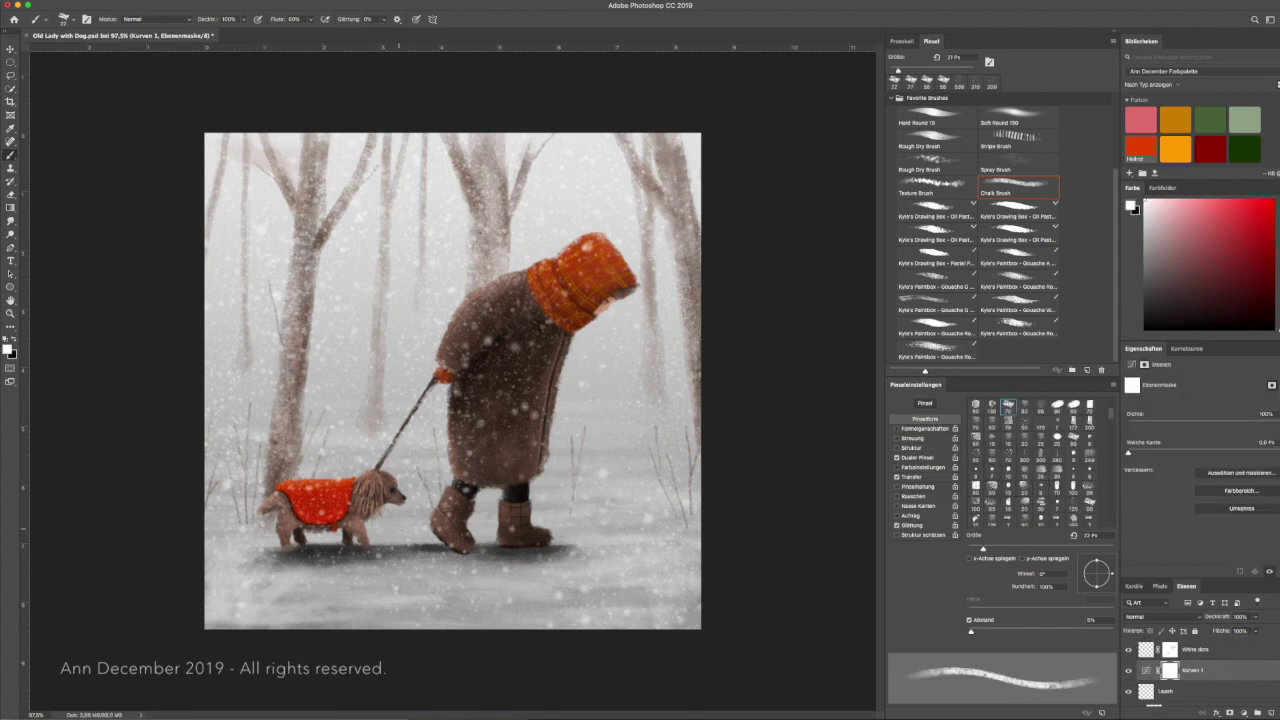
pyautogui.moveTo(1203, 441); pyautogui.dragTo(1175, 441)
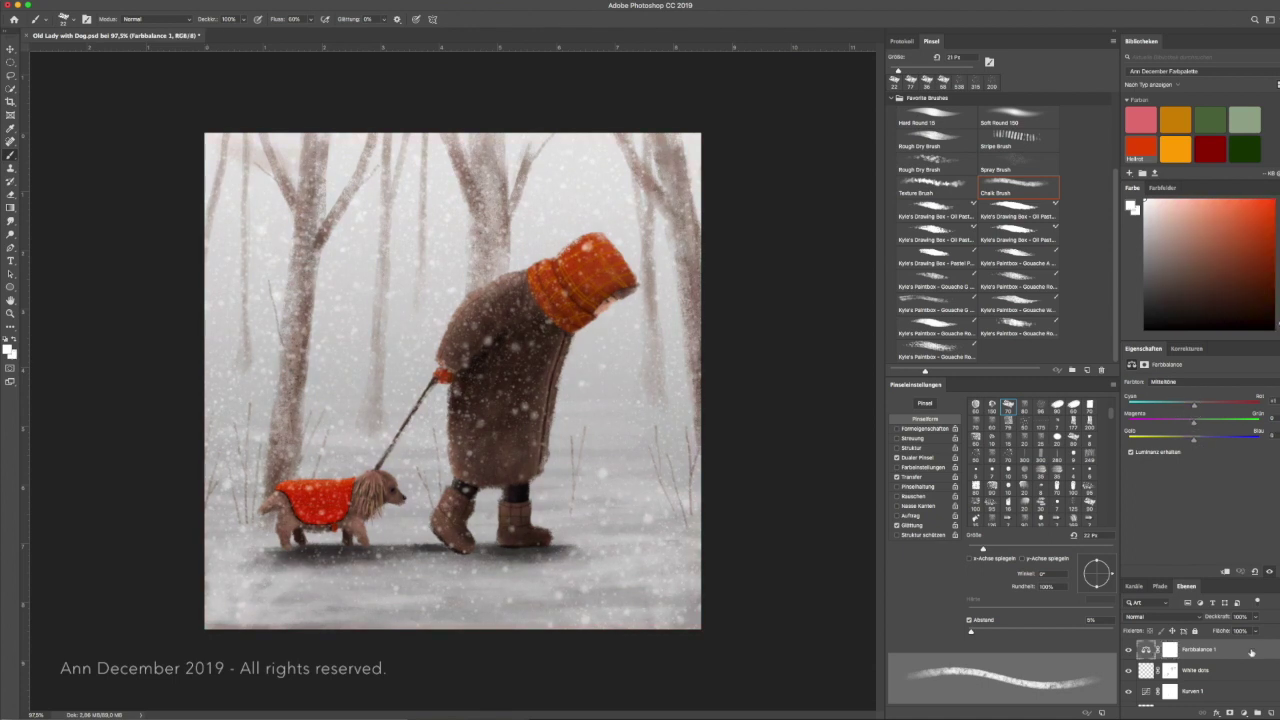
# Step: Set Farbbalance 1 to Soft Light and add a second Color Balance layer, toggling its visibility
pyautogui.click(1150, 616)
pyautogui.click(1155, 672)
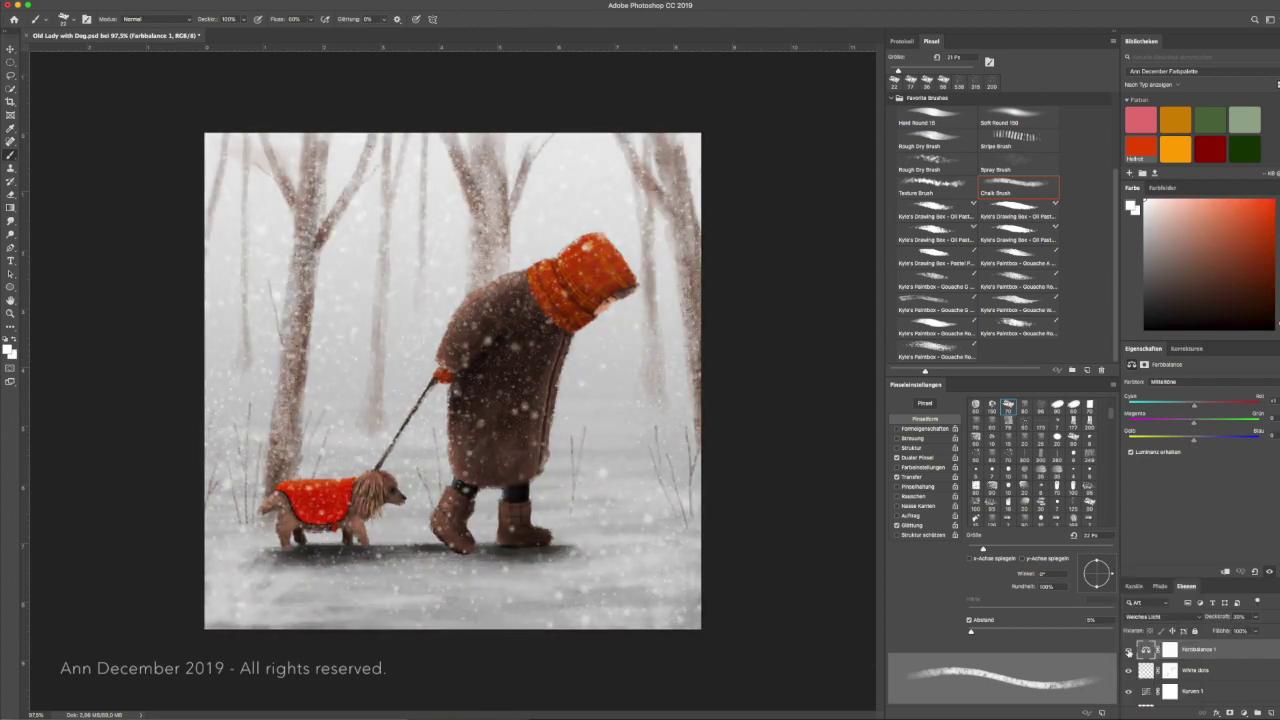
pyautogui.click(1243, 712)
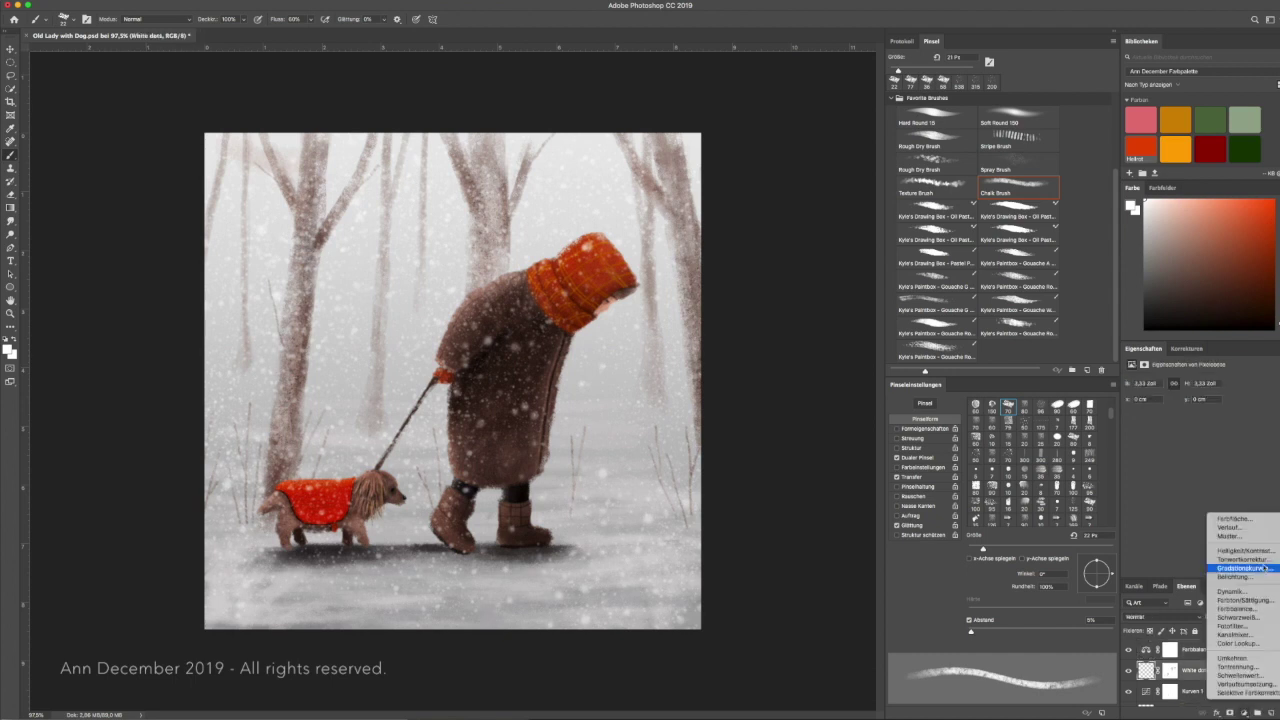
pyautogui.click(1240, 610)
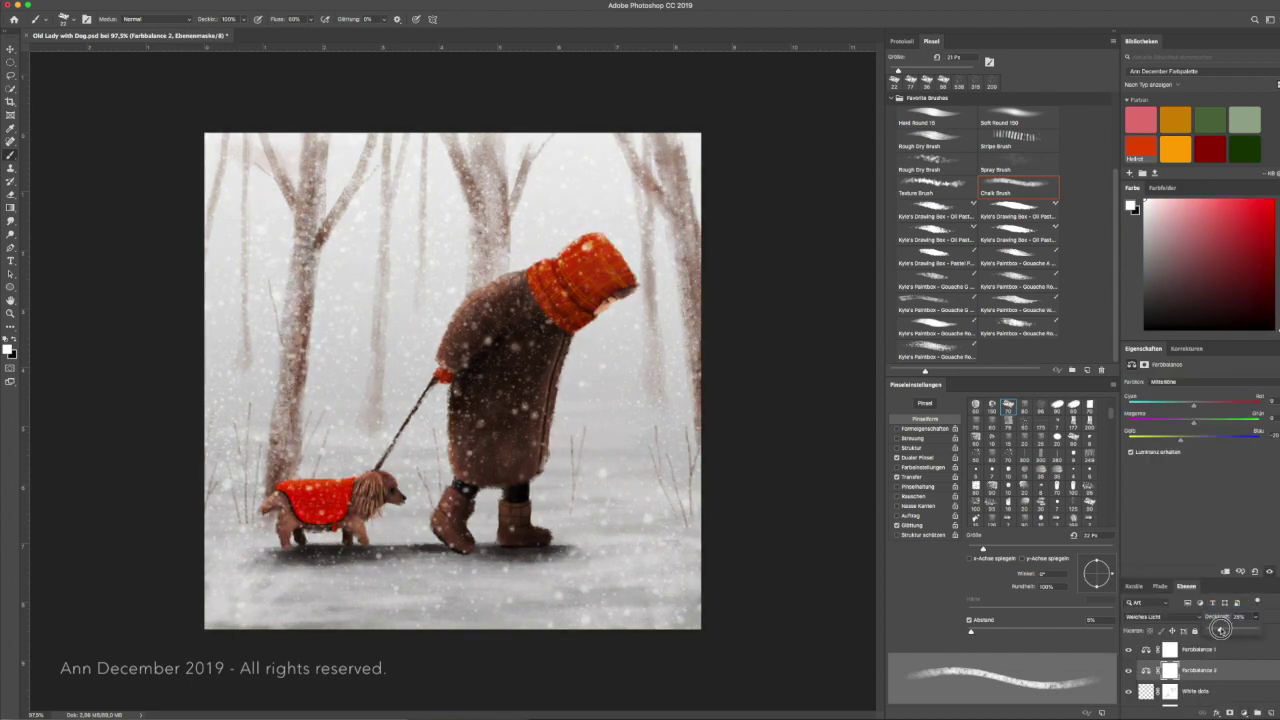
pyautogui.click(1128, 671)
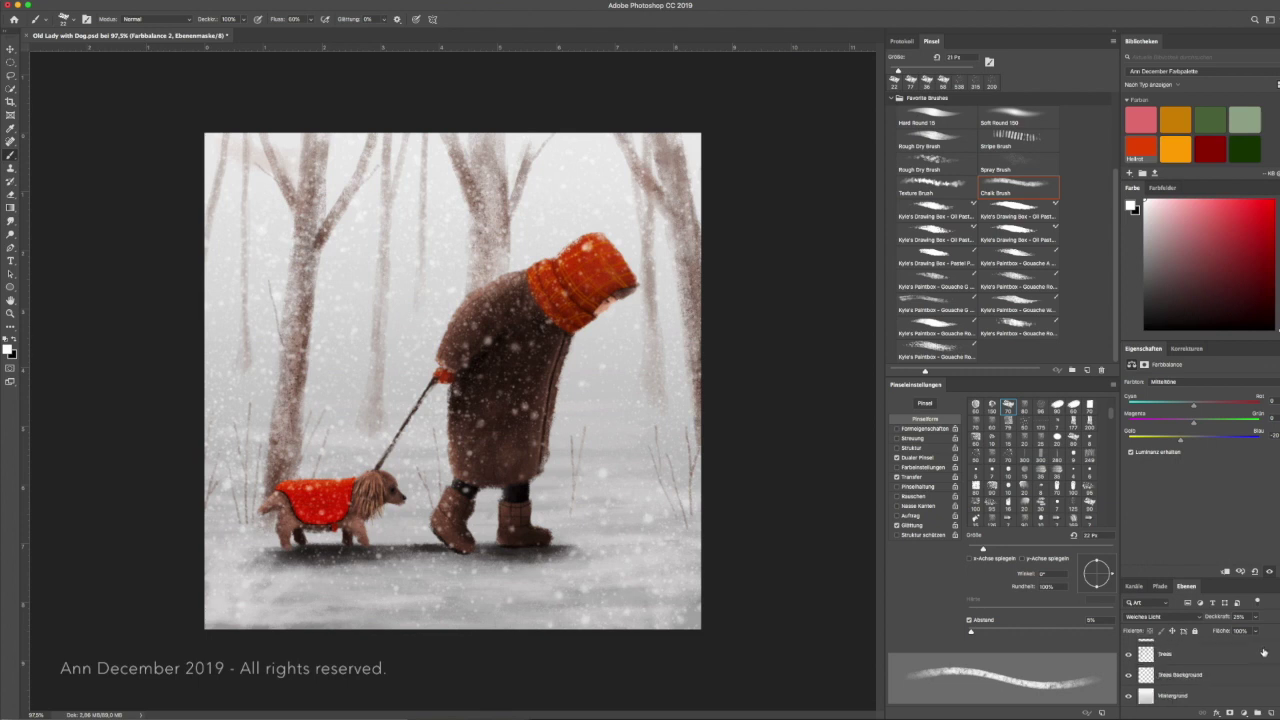
# Step: Add a second Curves adjustment layer, Curves 2
pyautogui.click(1243, 712)
pyautogui.click(1240, 551)
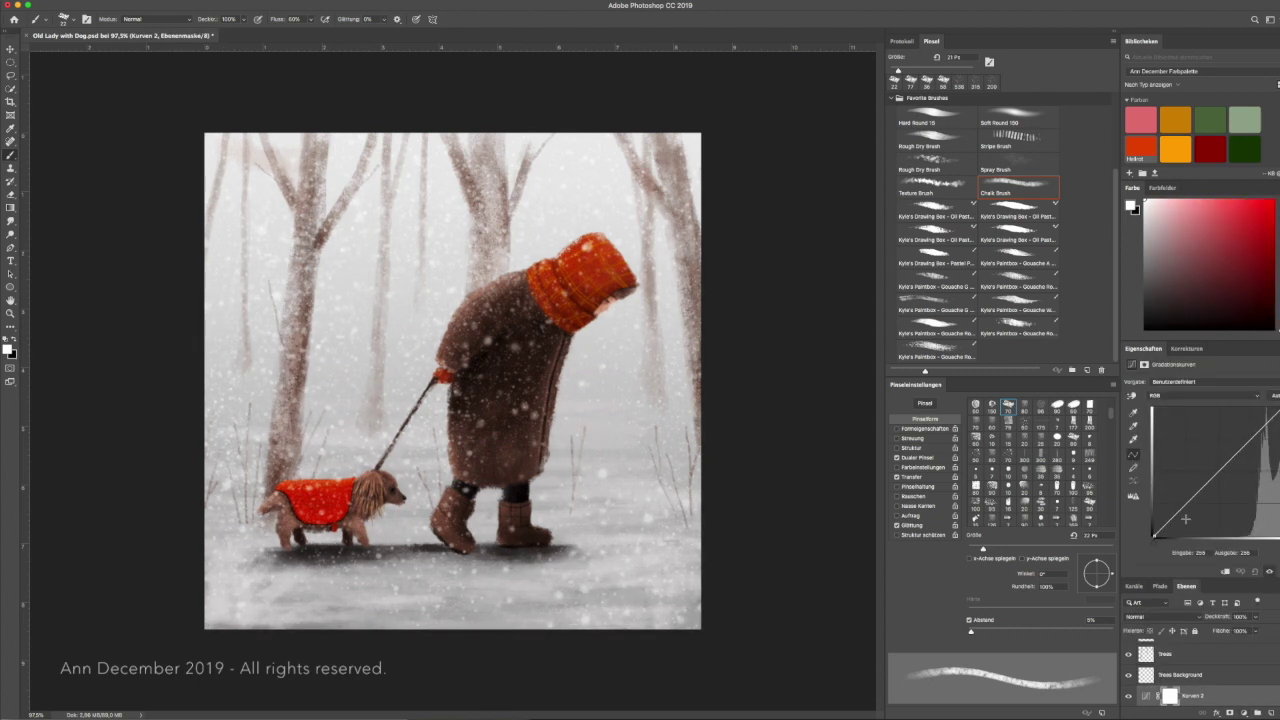
pyautogui.click(1268, 712)
# Step: Create a new empty layer named Frame
pyautogui.press('z')
pyautogui.keyDown('alt'); pyautogui.click(452, 380); pyautogui.keyUp('alt')
pyautogui.click(1272, 586)
pyautogui.click(1120, 278)
pyautogui.write('Frame')
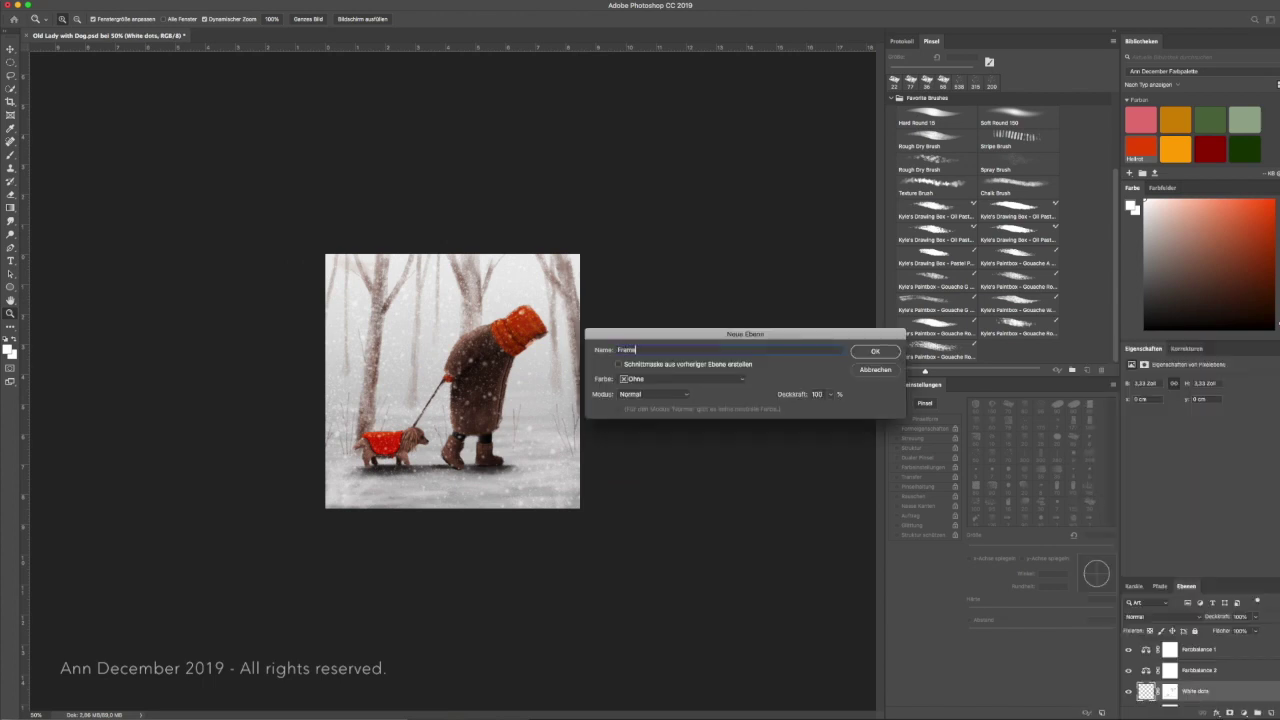
pyautogui.press('Return')
# Step: Paint dark vignette edges on Frame and add a layer mask to soften them
pyautogui.press('b')
pyautogui.moveTo(459, 172)
pyautogui.mouseDown()
pyautogui.moveTo(671, 229)
pyautogui.moveTo(243, 471)
pyautogui.moveTo(614, 80)
pyautogui.moveTo(457, 375)
pyautogui.mouseUp()
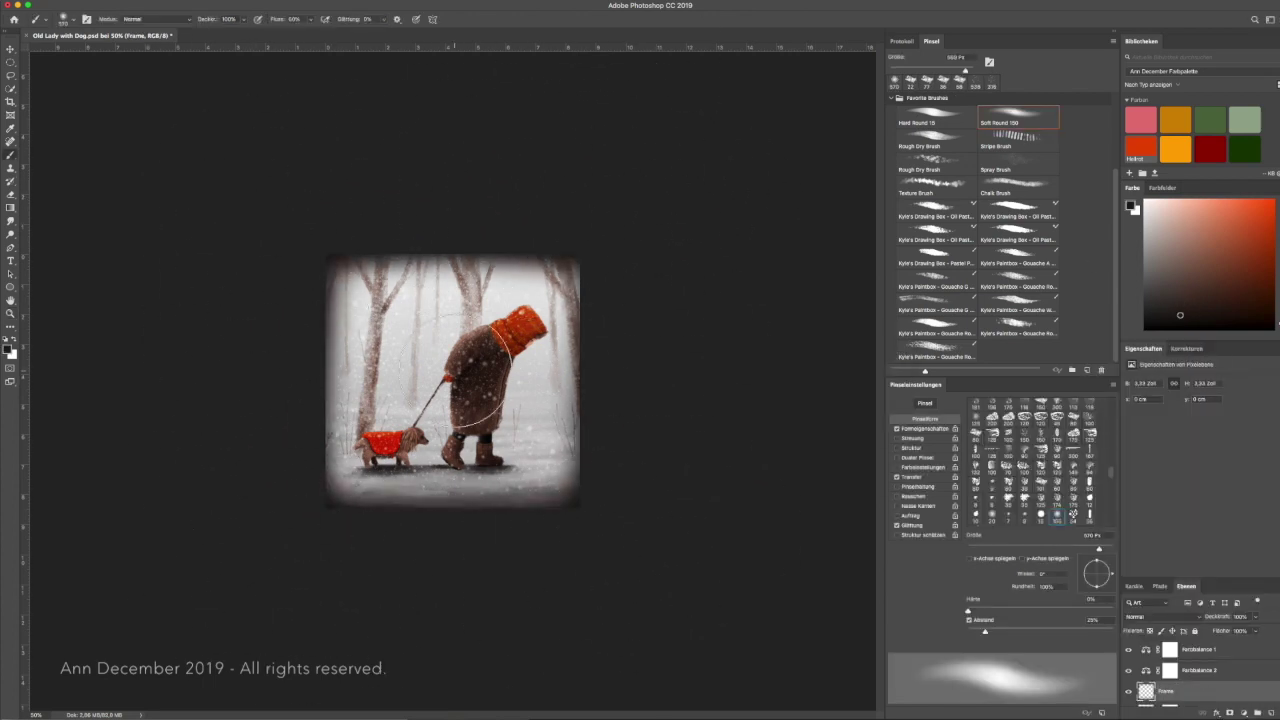
pyautogui.hotkey('ctrl', 'alt', 'm')
pyautogui.moveTo(350, 281)
pyautogui.mouseDown()
pyautogui.moveTo(529, 514)
pyautogui.moveTo(486, 329)
pyautogui.moveTo(578, 665)
pyautogui.mouseUp()
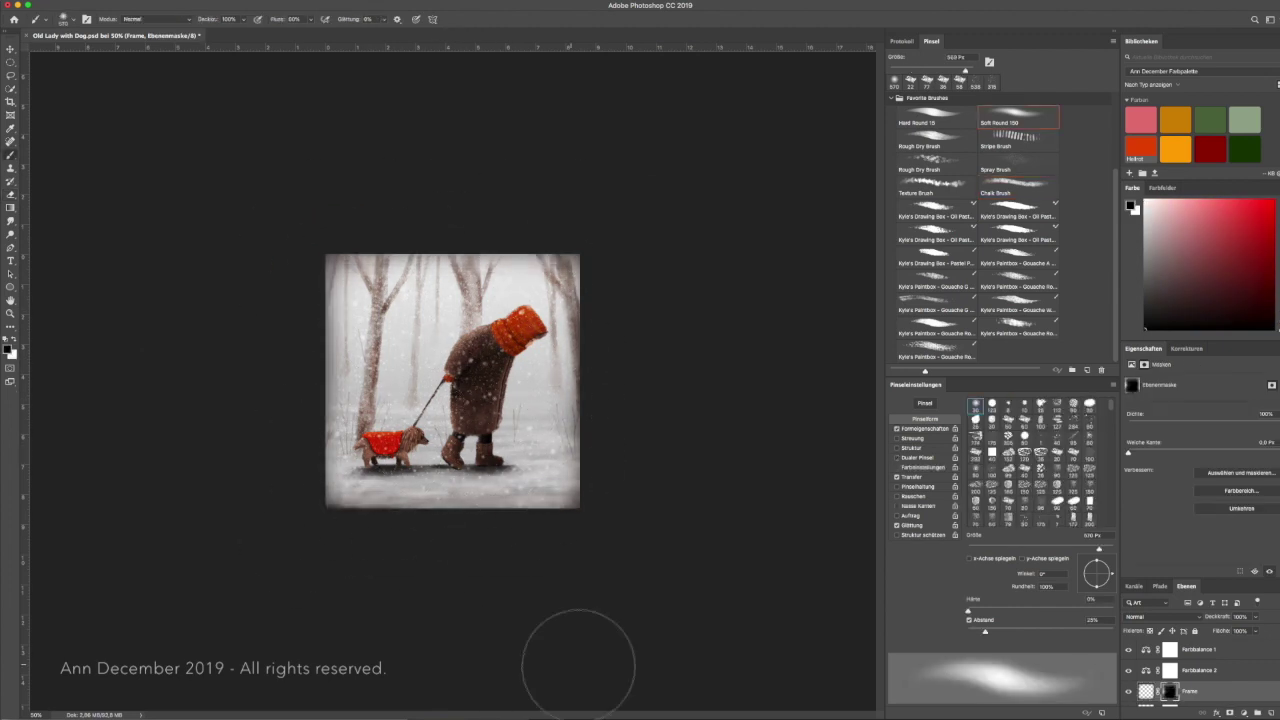
pyautogui.press('x')
pyautogui.moveTo(360, 206); pyautogui.dragTo(640, 472)
# Step: At 100% zoom, repaint the vignette edges and toggle the Frame layer to compare
pyautogui.press('z')
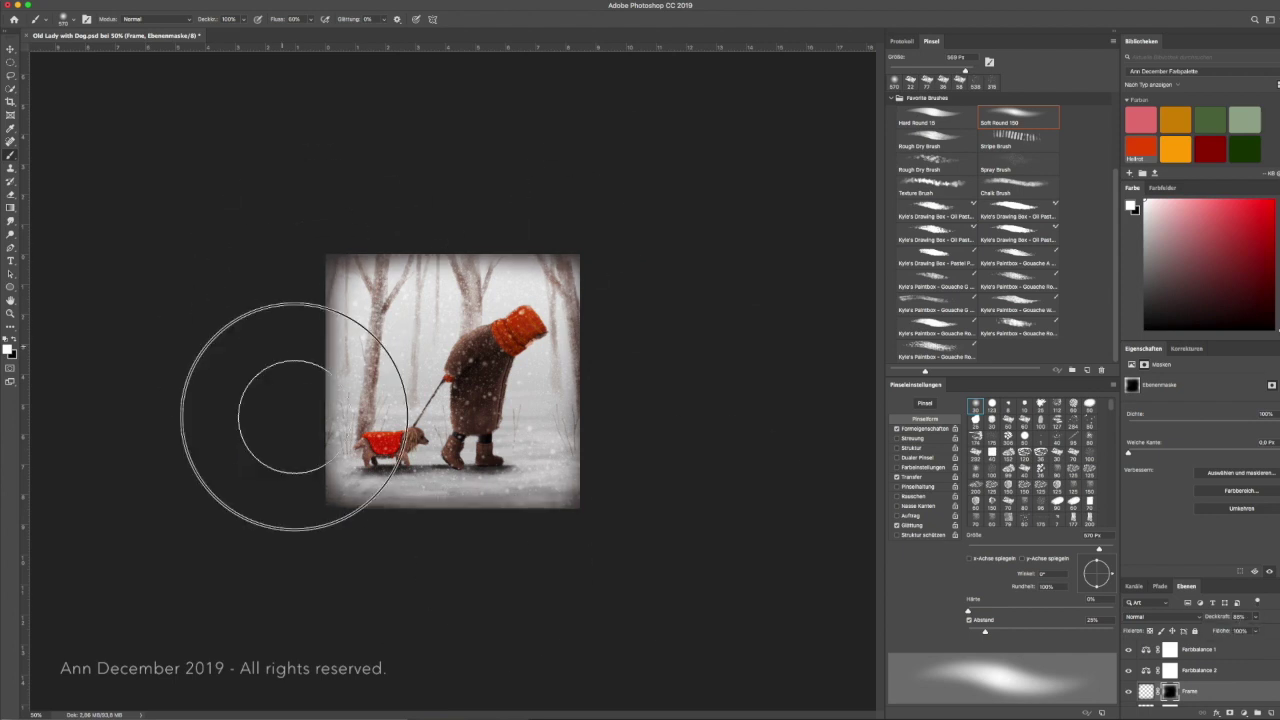
pyautogui.hotkey('ctrl', '1')
pyautogui.press('b')
pyautogui.moveTo(230, 290)
pyautogui.mouseDown()
pyautogui.moveTo(430, 640)
pyautogui.moveTo(727, 153)
pyautogui.mouseUp()
pyautogui.click(1127, 691)
pyautogui.click(1127, 691)
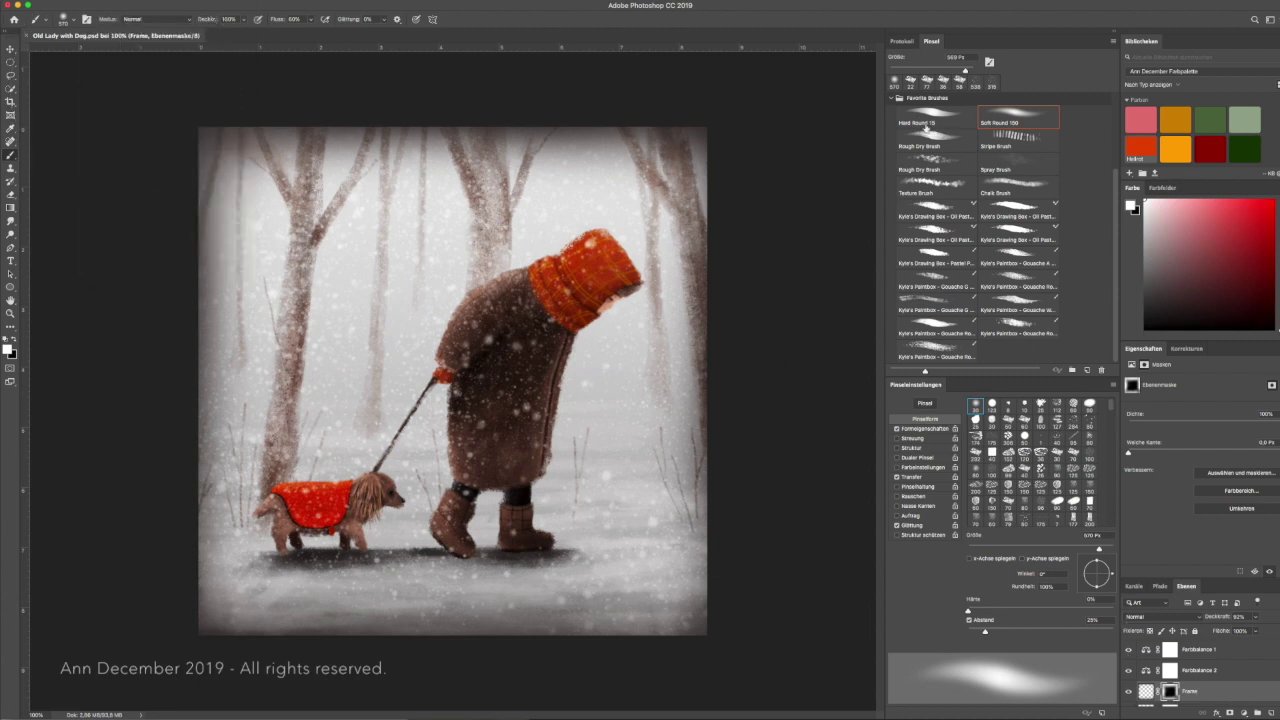
pyautogui.press('z')
pyautogui.click(423, 481)
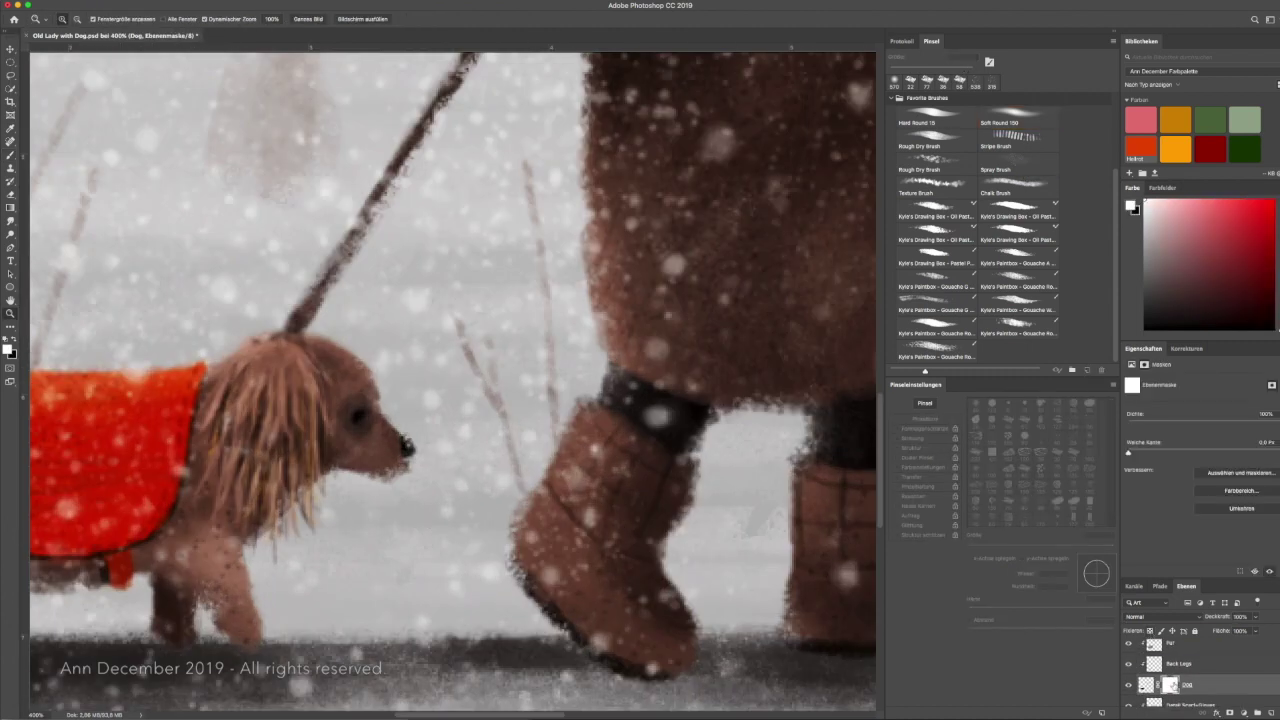
# Step: Save the painting as 'Old Lady with Dog.png' and apply an Add Noise filter
pyautogui.press('b')
pyautogui.press('z')
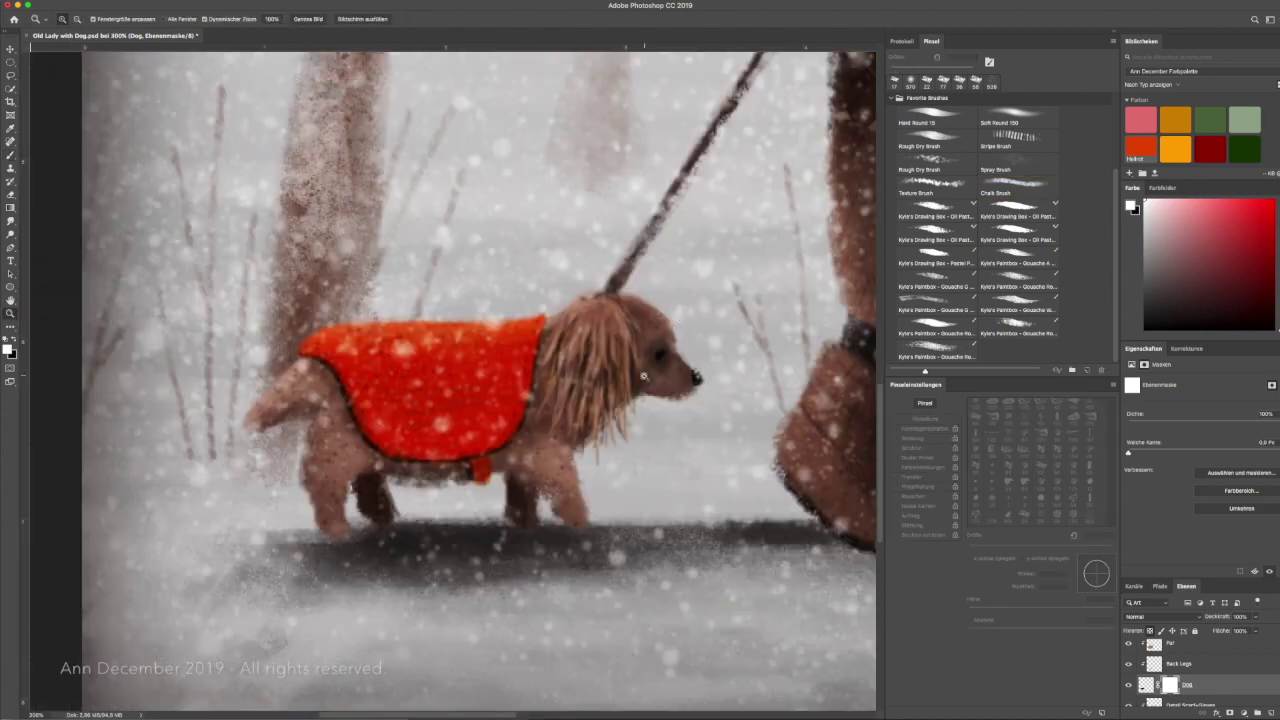
pyautogui.scroll(-5, 468, 420)
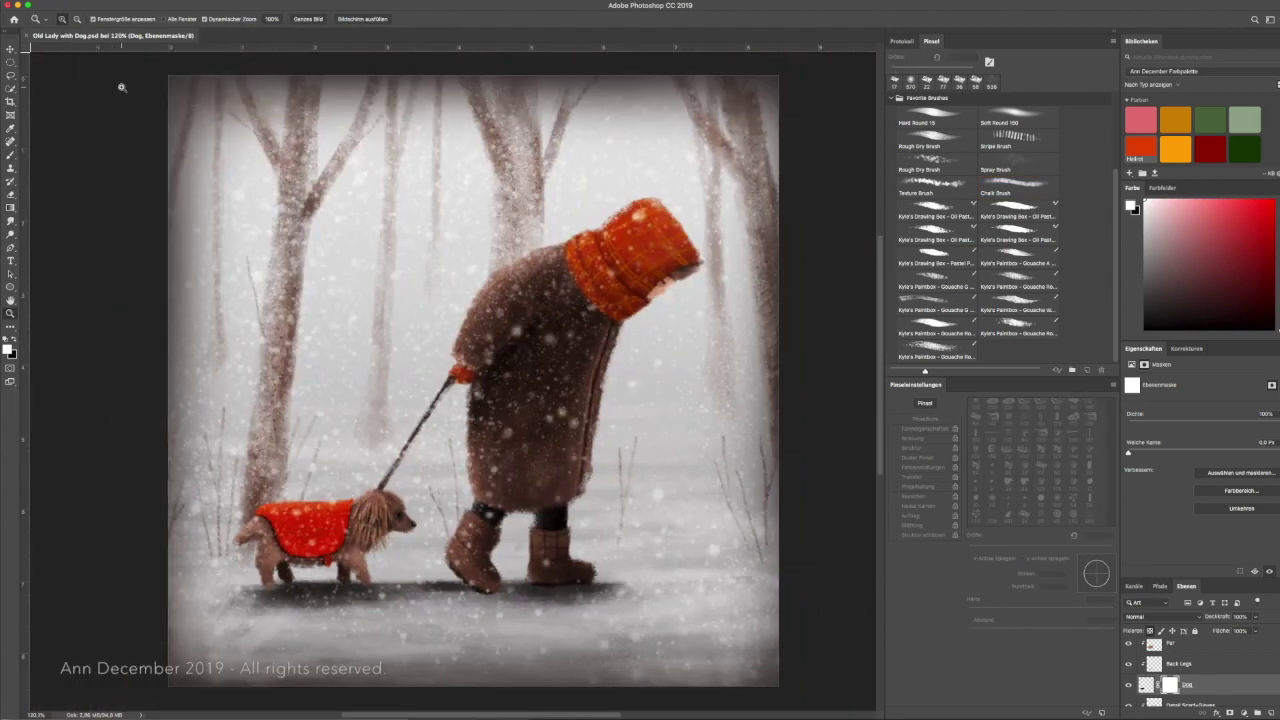
pyautogui.hotkey('ctrl', 'shift', 's')
pyautogui.click(657, 366)
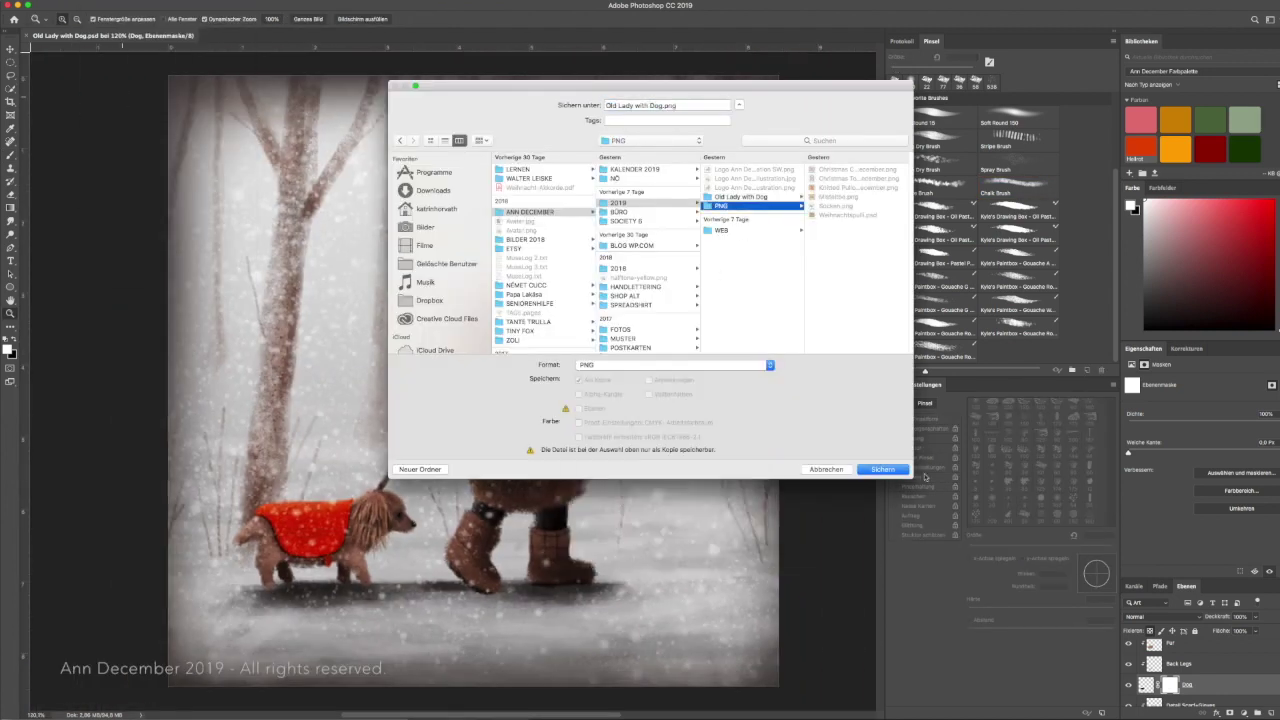
pyautogui.click(880, 466)
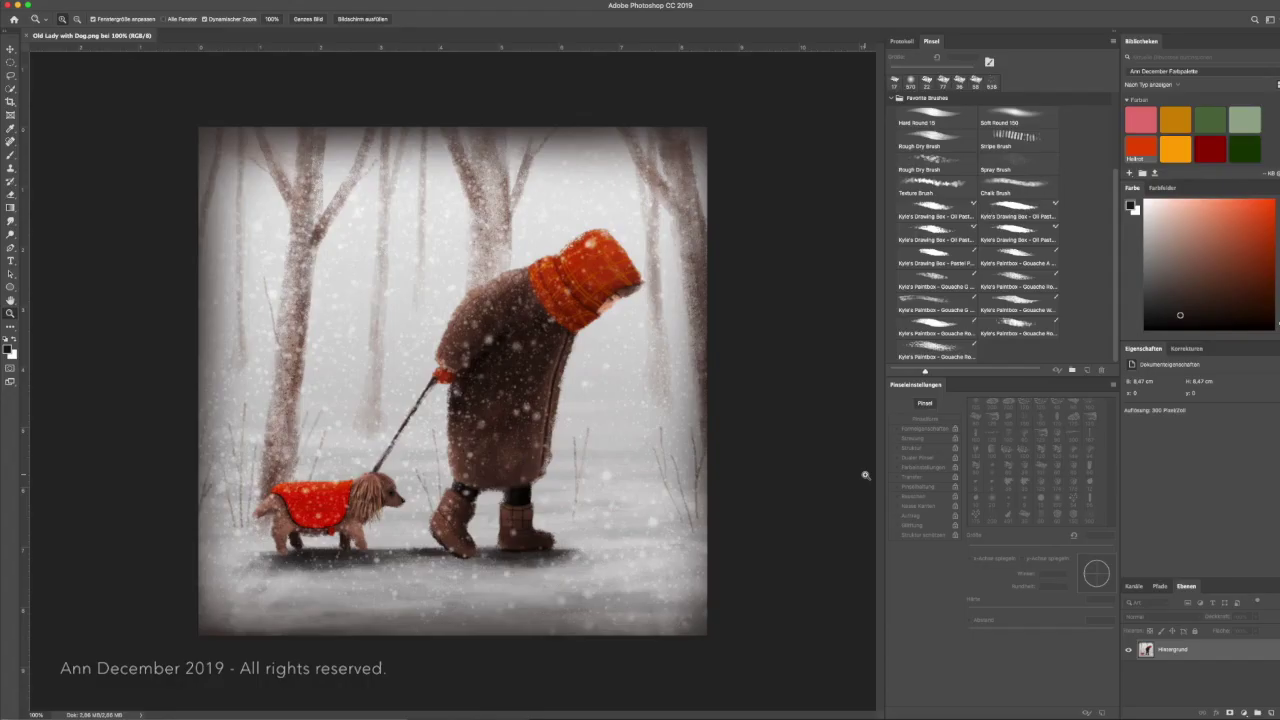
pyautogui.hotkey('ctrl', 'alt', 'f')
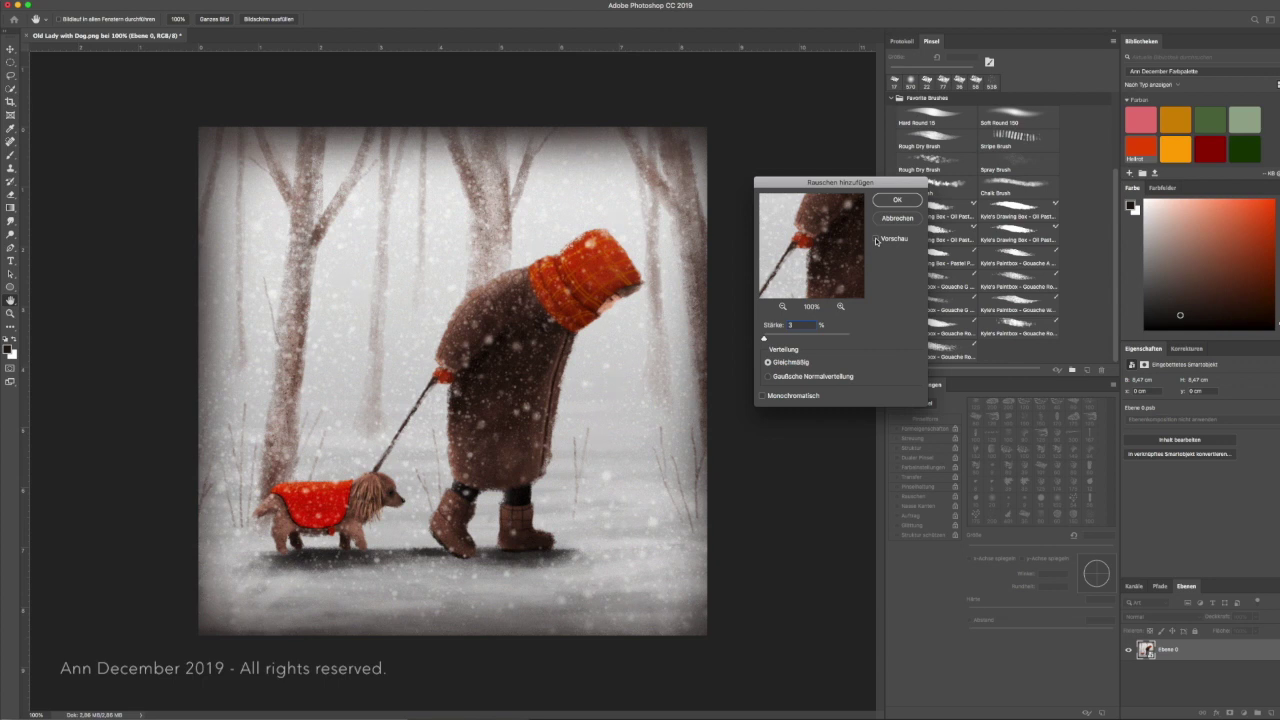
pyautogui.press('Return')
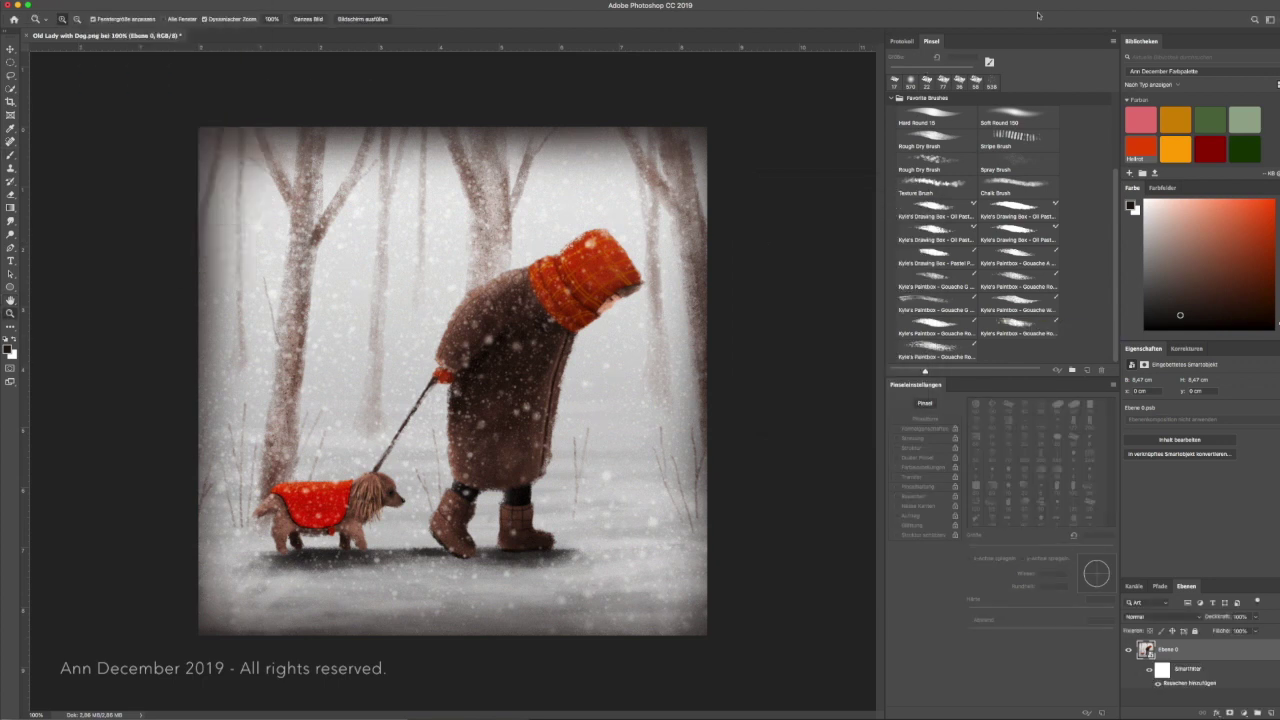